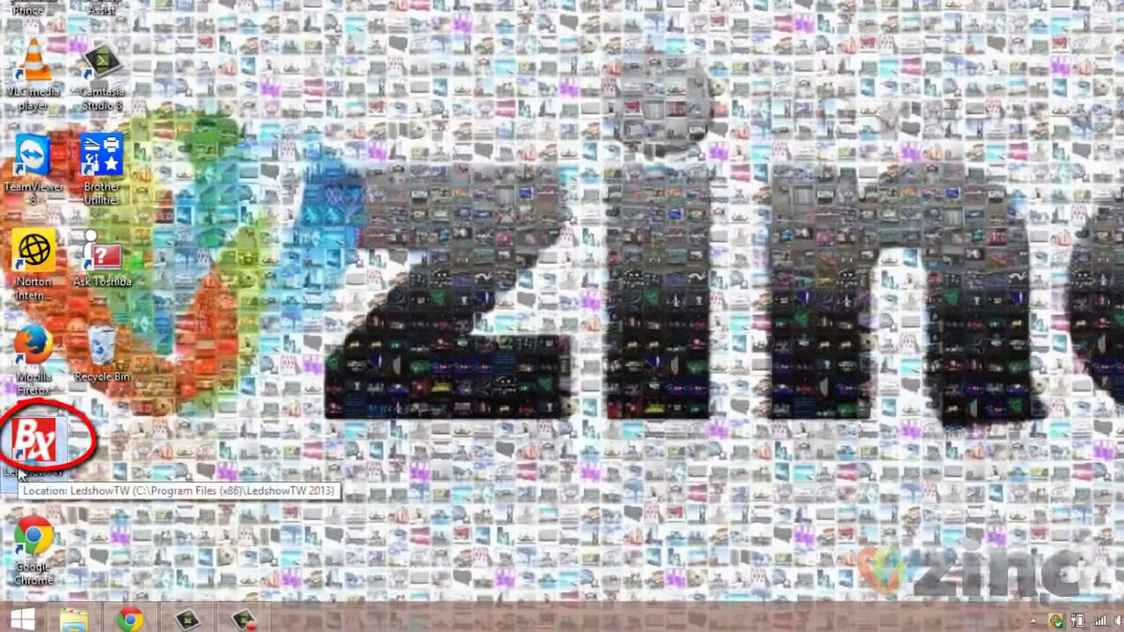
# Step: Launch LedshowTW 2013 and open the screen parameters settings by entering the access password
pyautogui.doubleClick(30, 461)
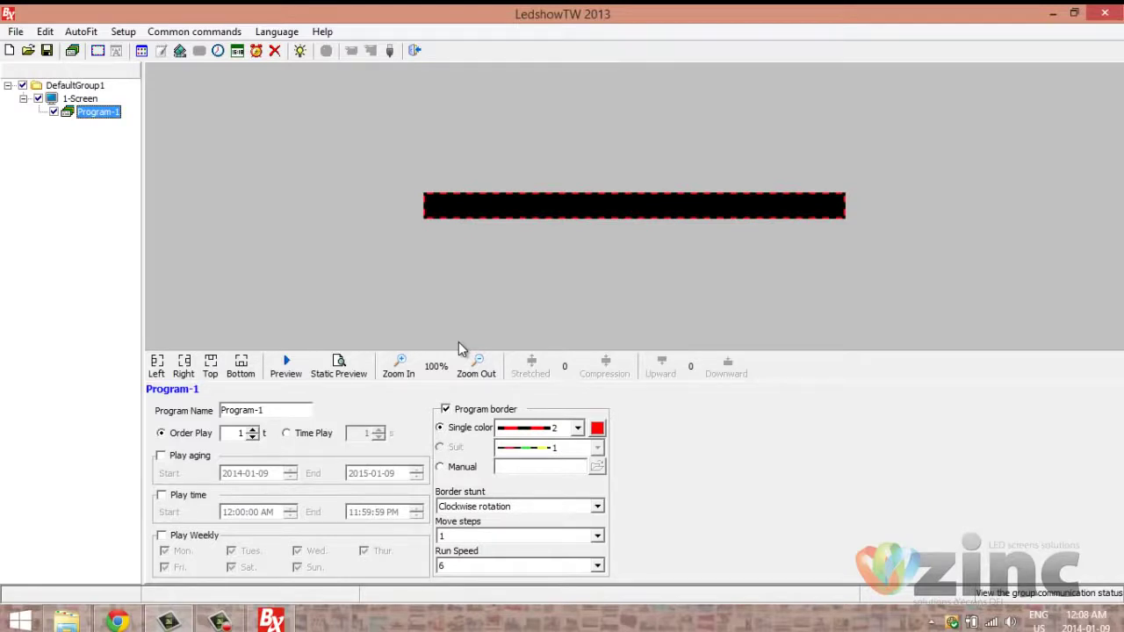
pyautogui.click(120, 33)
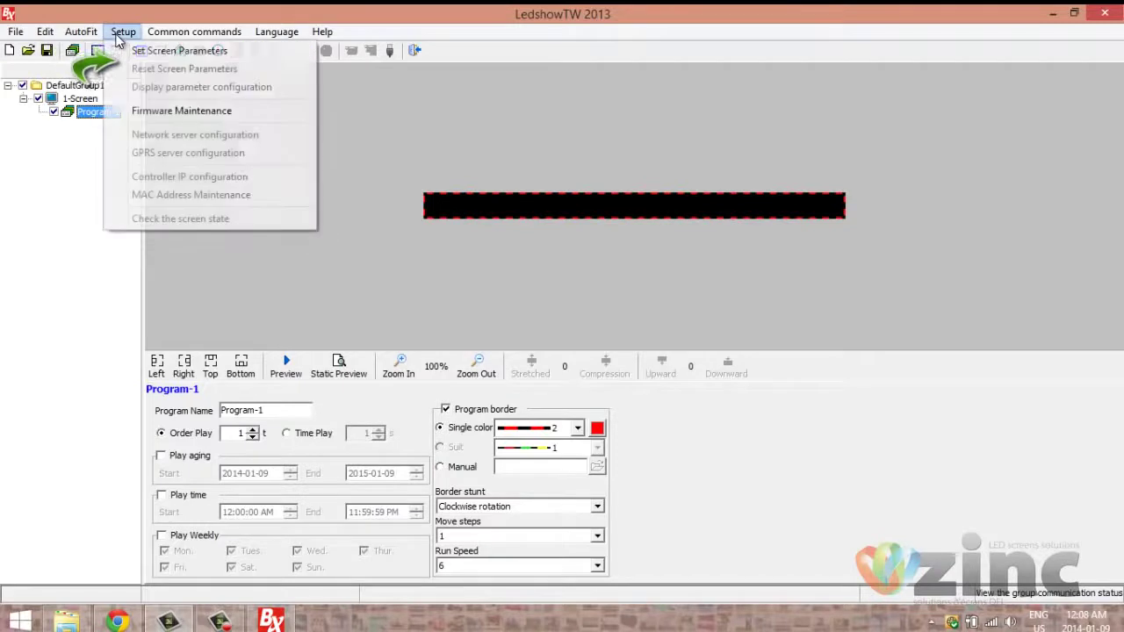
pyautogui.click(117, 51)
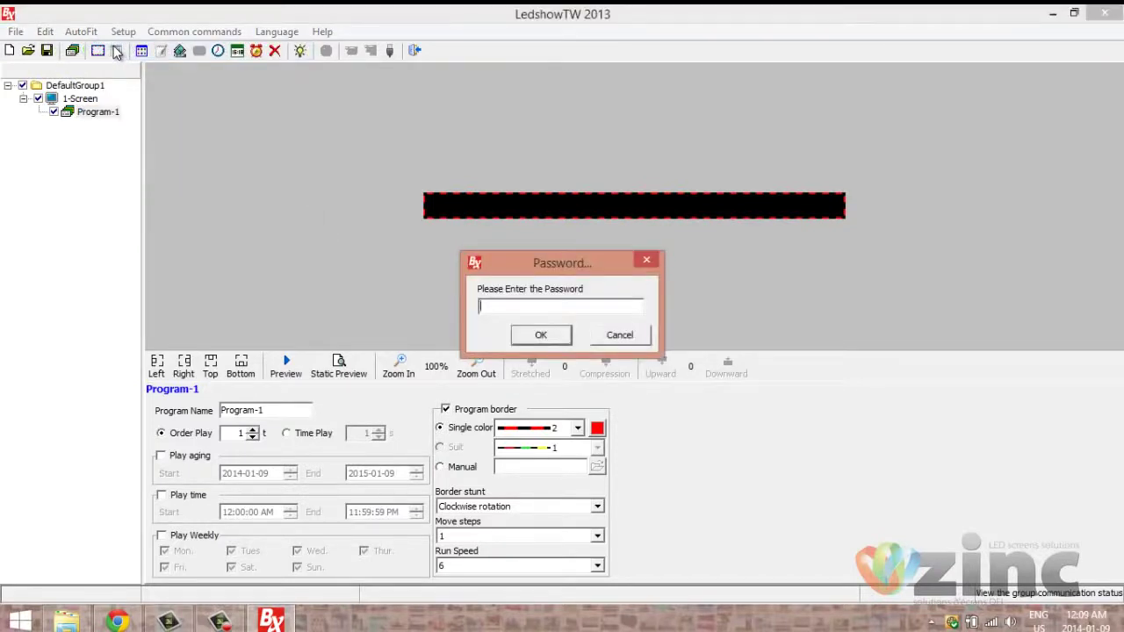
pyautogui.write('888')
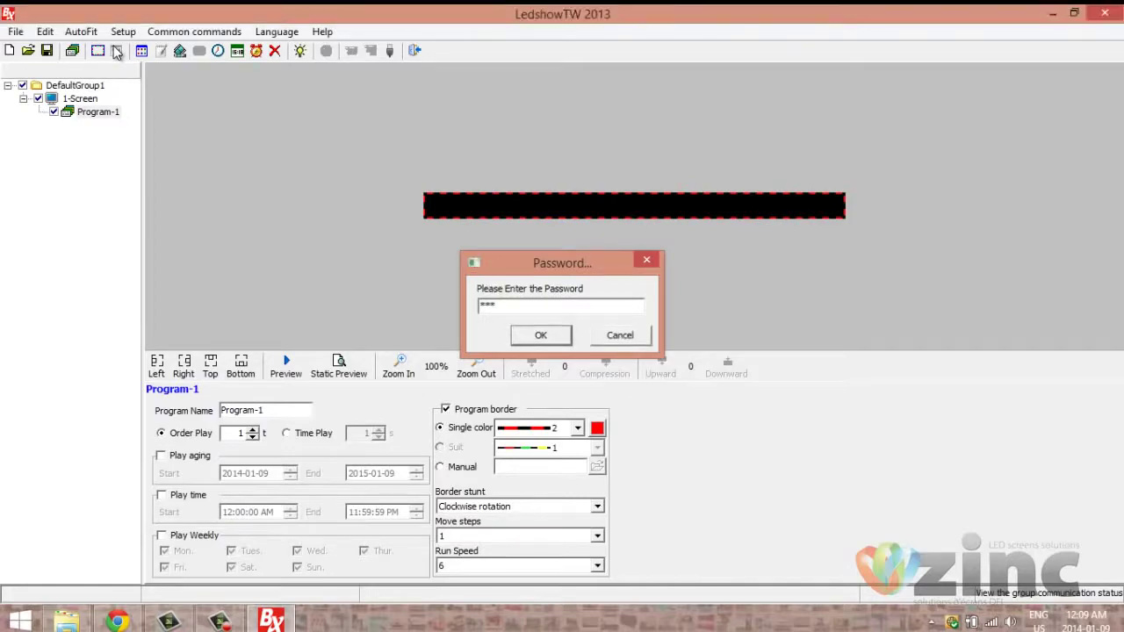
pyautogui.press('Return')
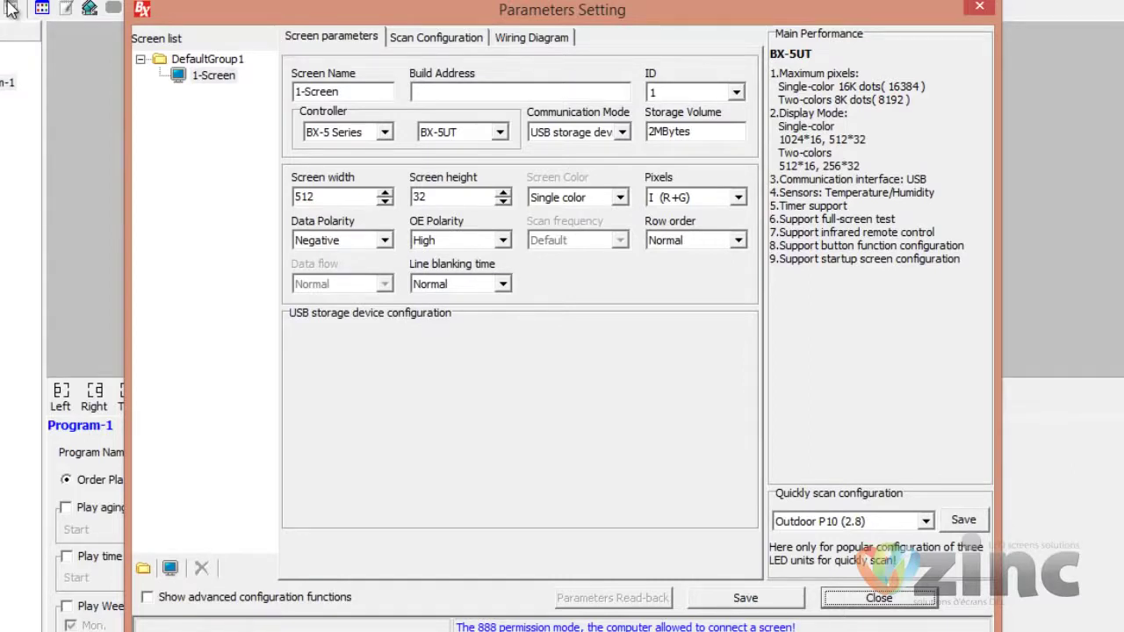
# Step: Select the BX-5UT controller and set the screen width to 128 and the screen height to 32
pyautogui.click(500, 137)
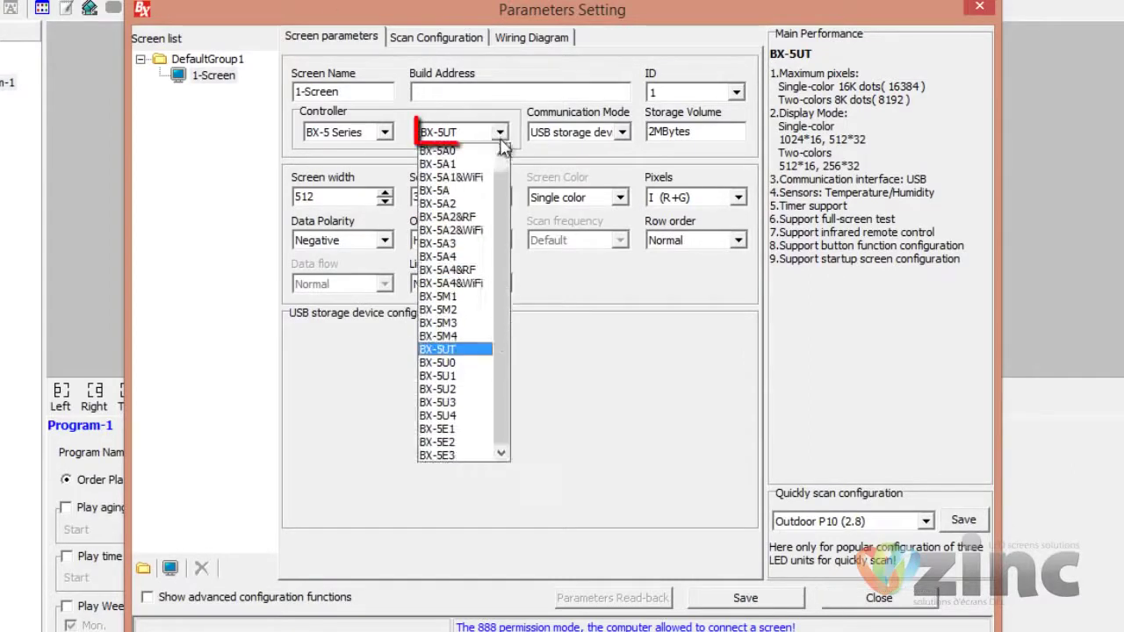
pyautogui.click(459, 351)
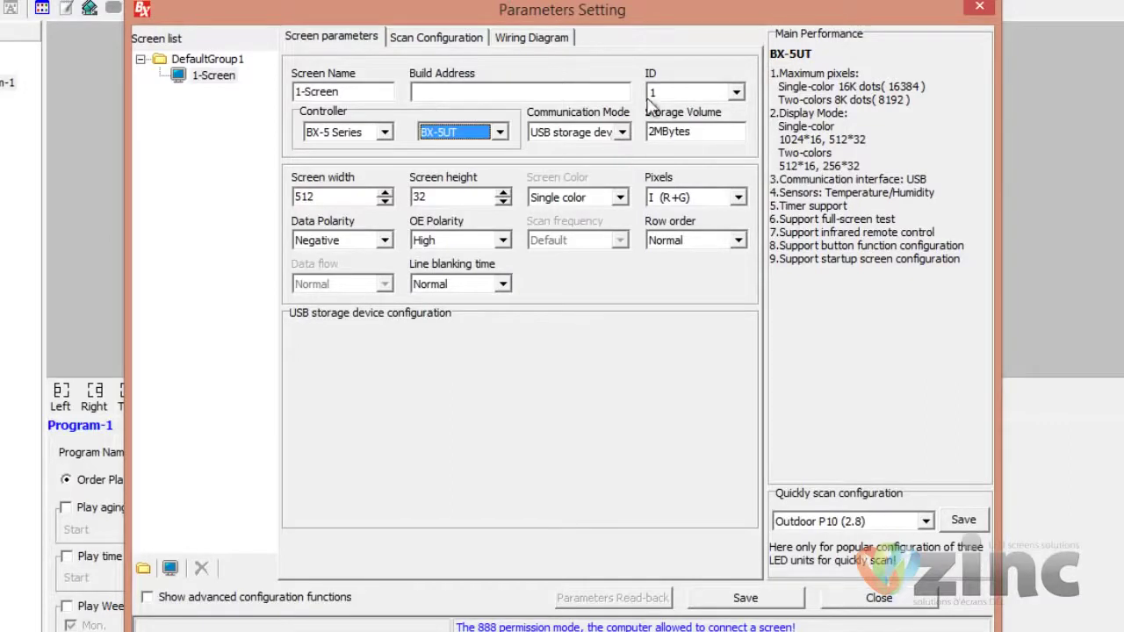
pyautogui.doubleClick(447, 197)
pyautogui.write('16')
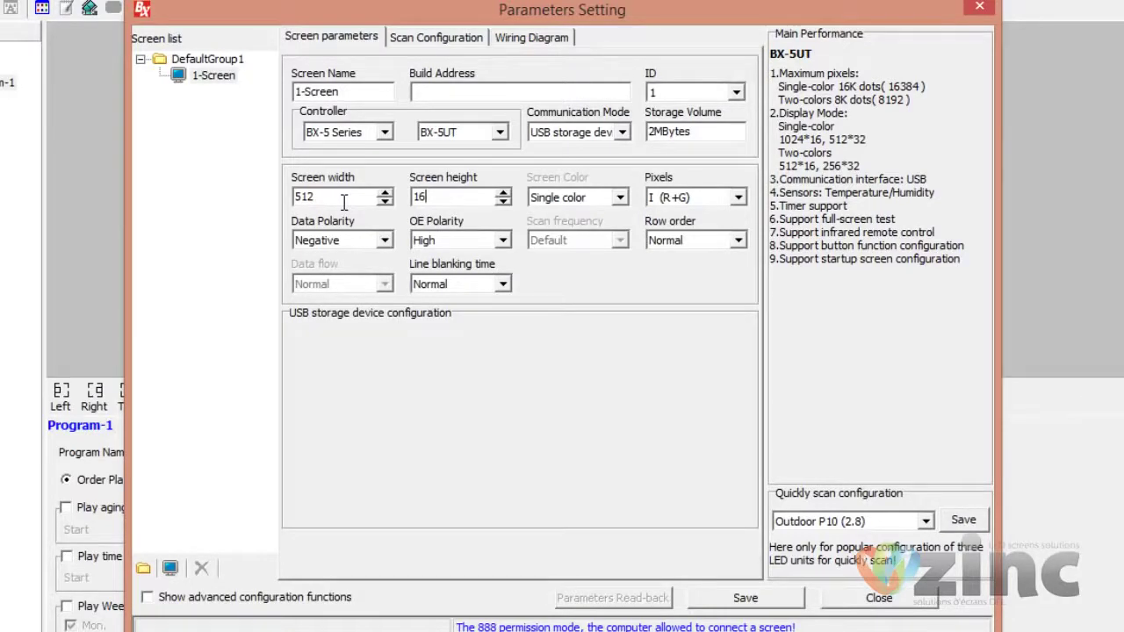
pyautogui.click(312, 197)
pyautogui.moveTo(309, 197); pyautogui.dragTo(259, 195)
pyautogui.write('128')
pyautogui.press('Tab')
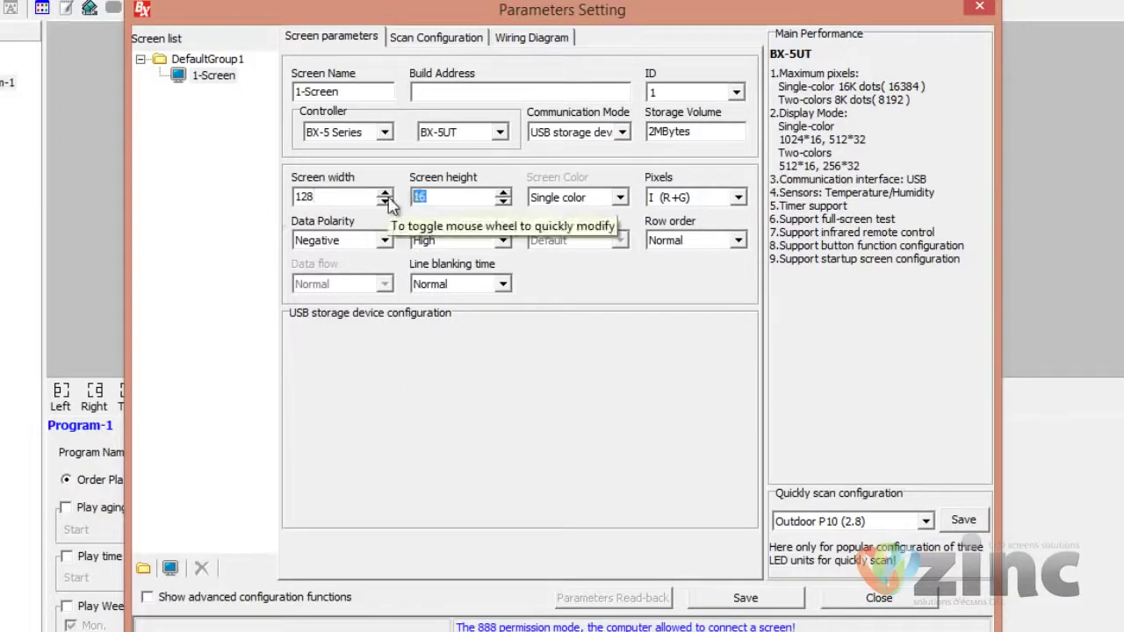
pyautogui.write('32')
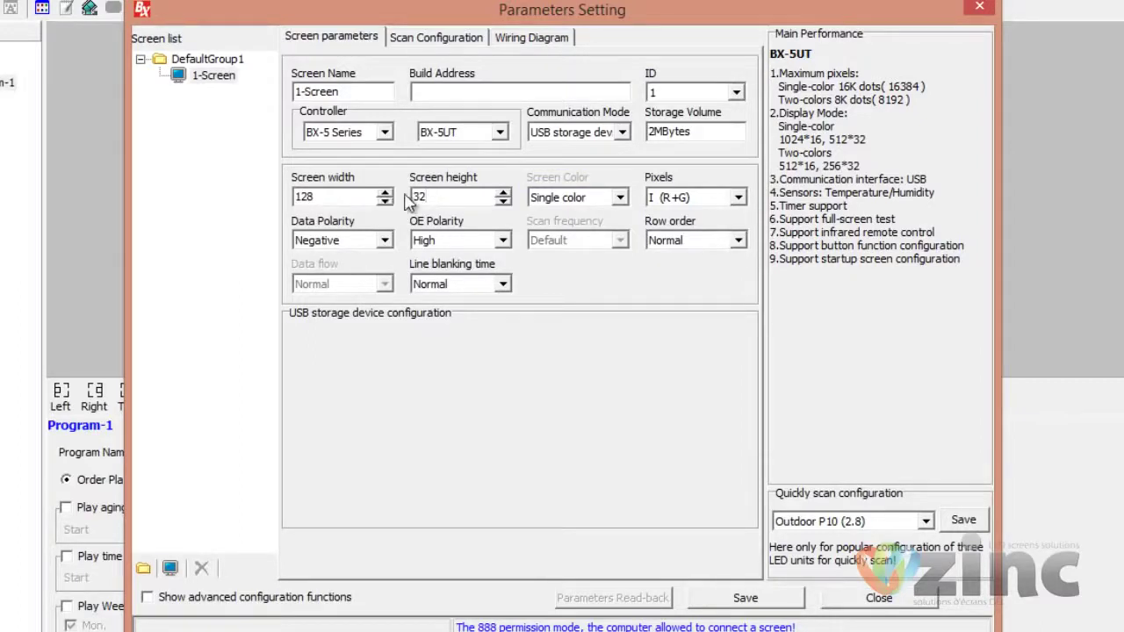
# Step: Set the screen color to Two colors
pyautogui.click(620, 201)
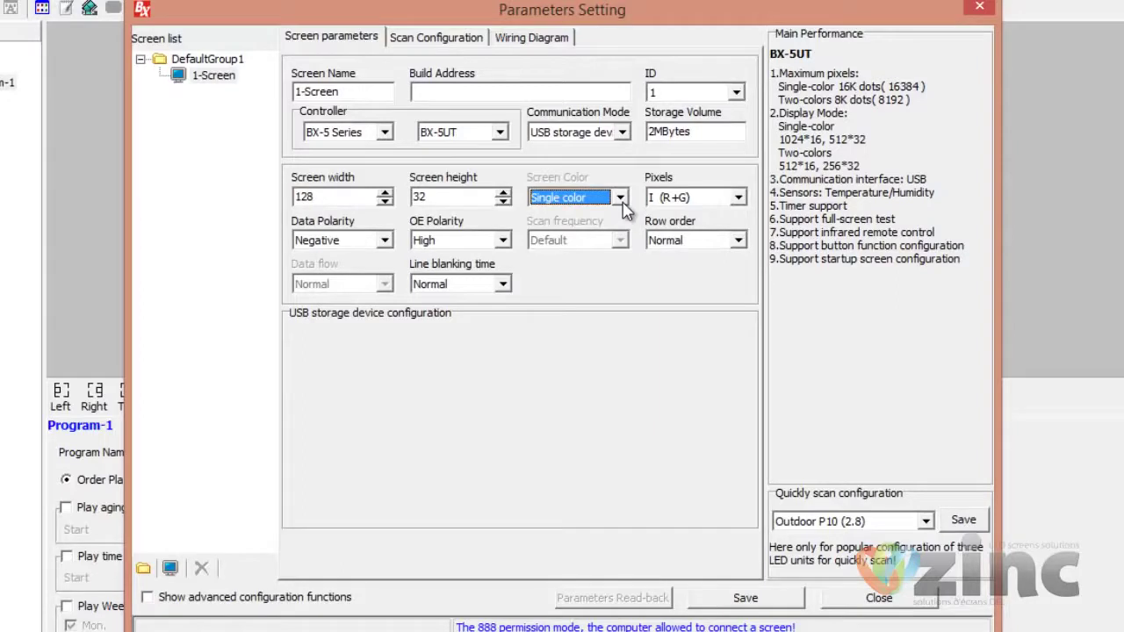
pyautogui.click(619, 198)
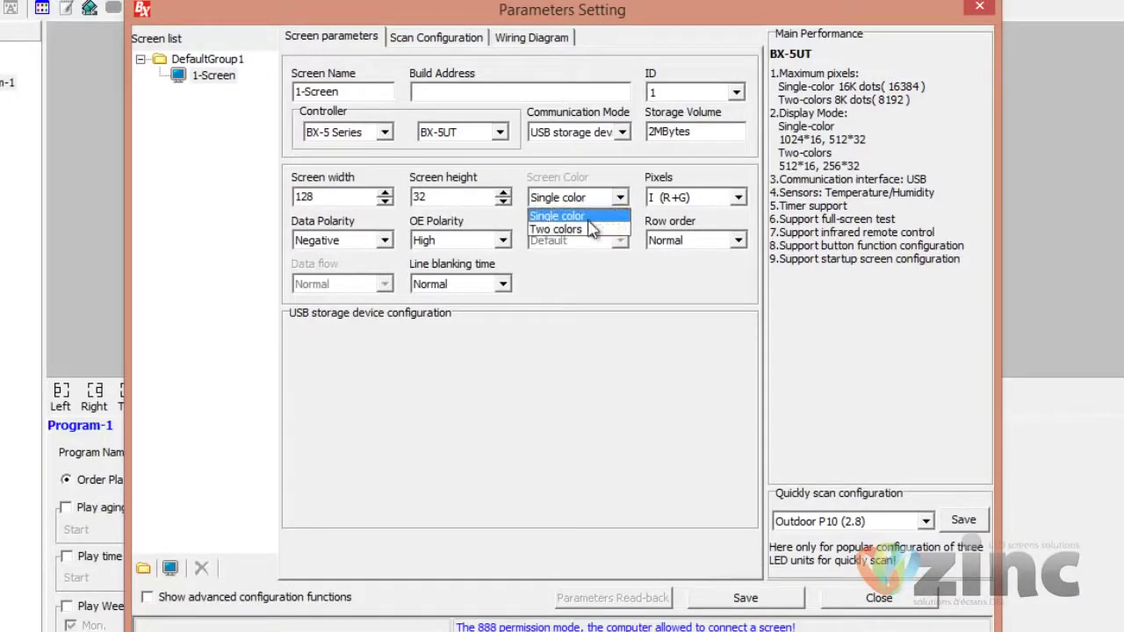
pyautogui.click(590, 228)
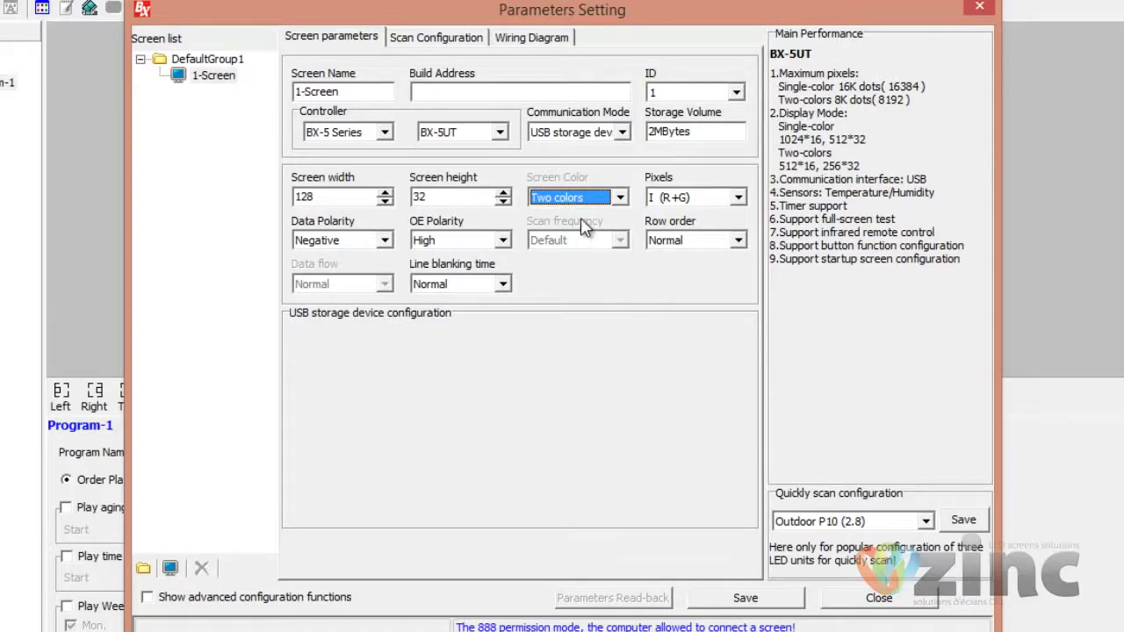
pyautogui.click(580, 199)
pyautogui.click(579, 216)
pyautogui.click(570, 199)
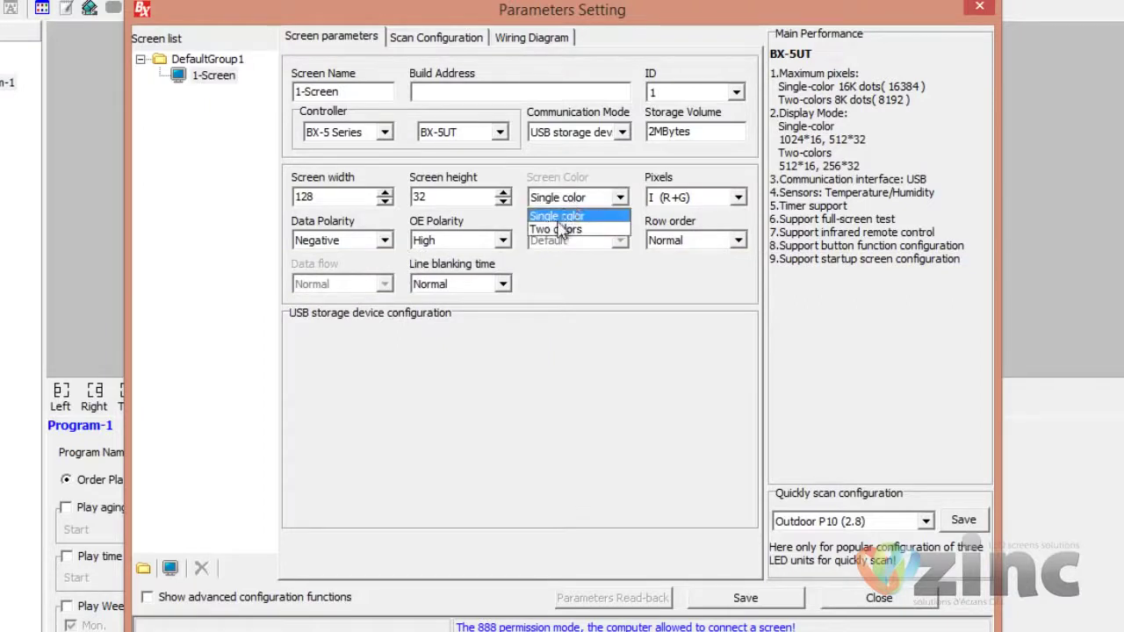
pyautogui.click(559, 230)
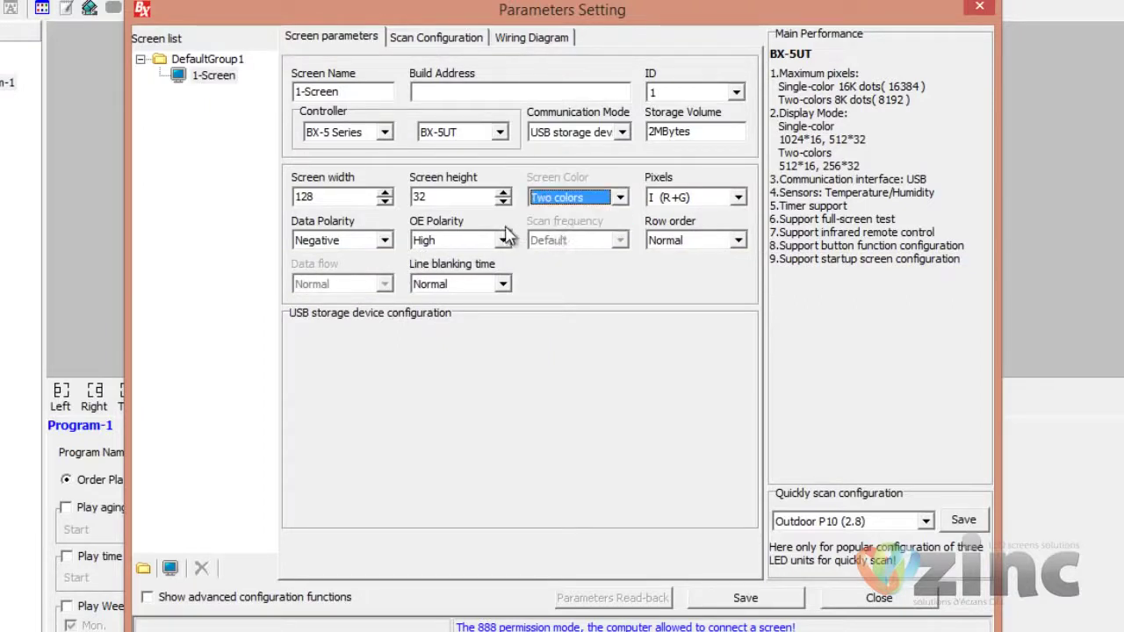
# Step: Set Data Polarity to Positive and OE Polarity to Low, and save and close the parameters
pyautogui.click(378, 243)
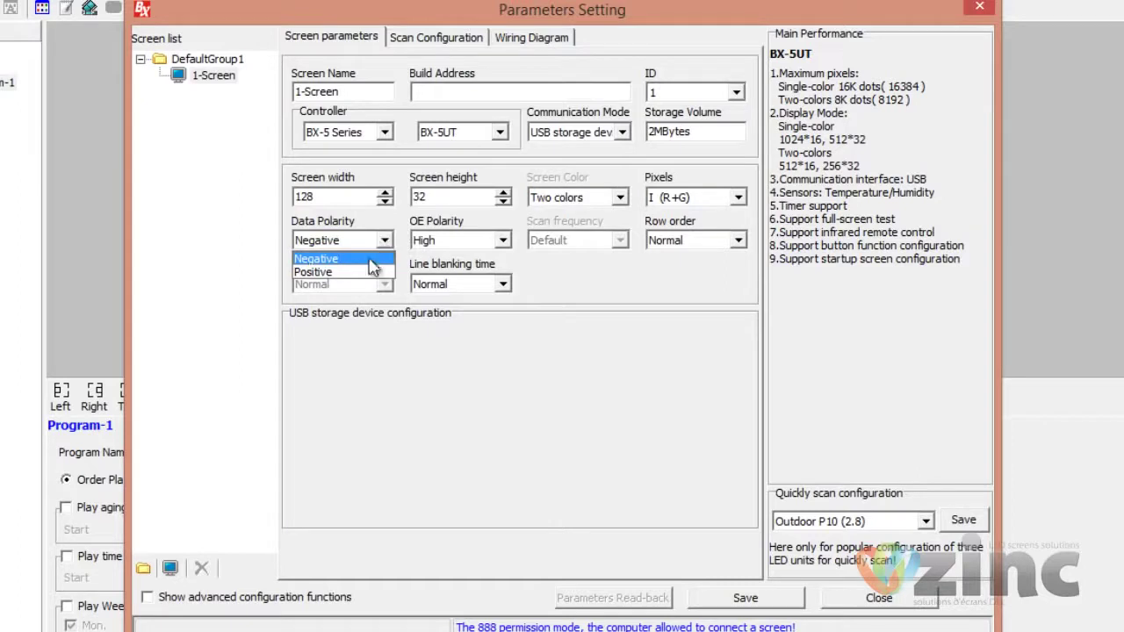
pyautogui.click(333, 270)
pyautogui.click(453, 240)
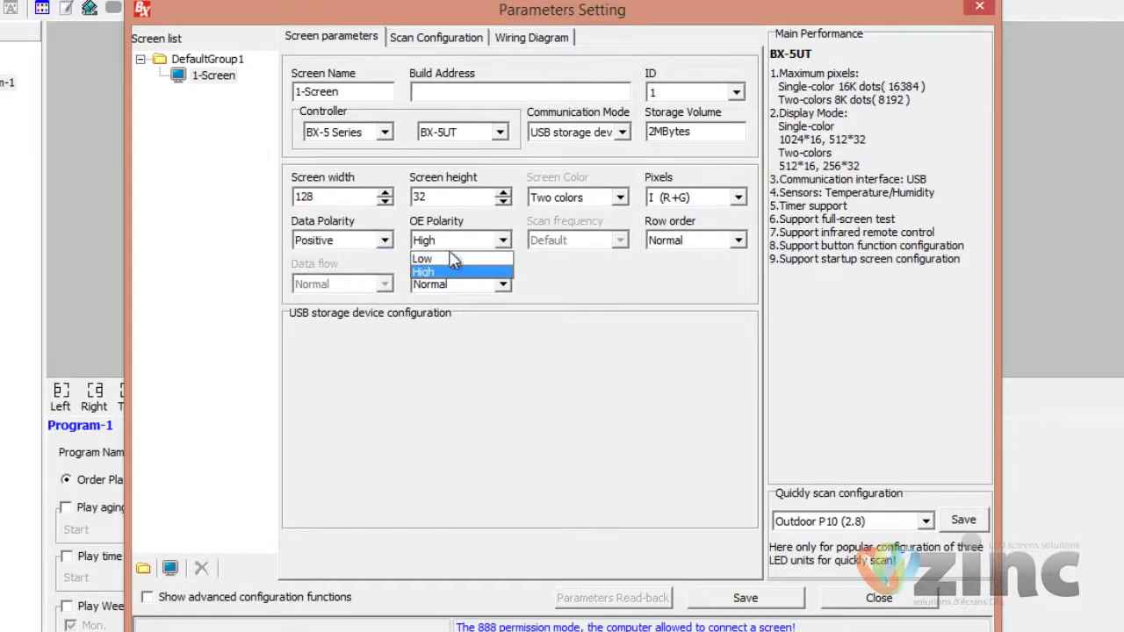
pyautogui.click(449, 261)
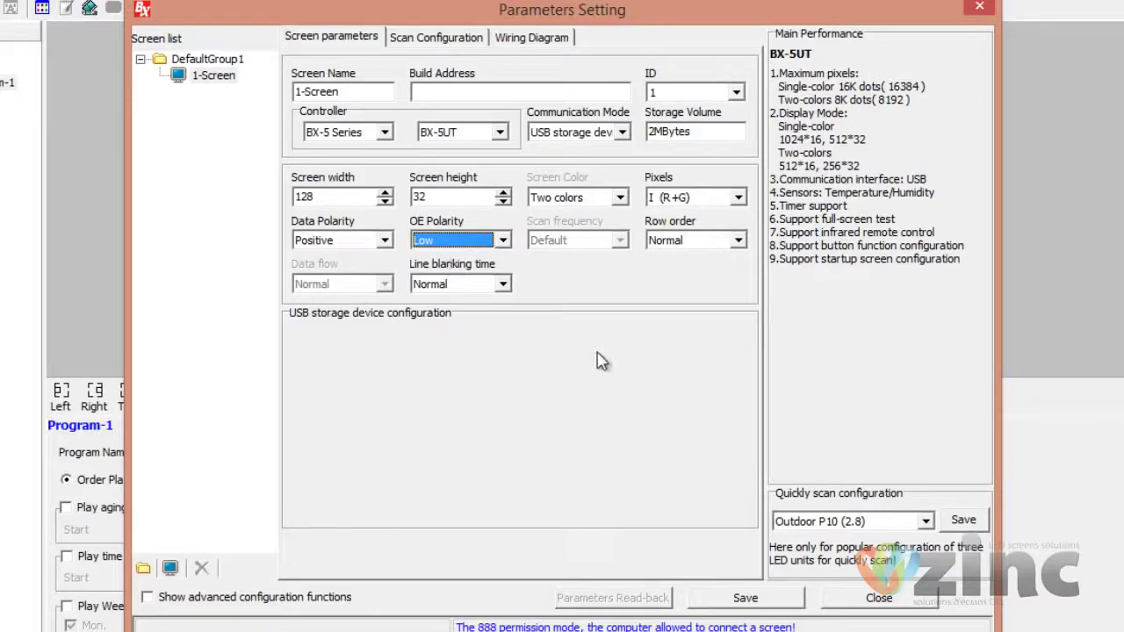
pyautogui.click(740, 599)
pyautogui.click(866, 598)
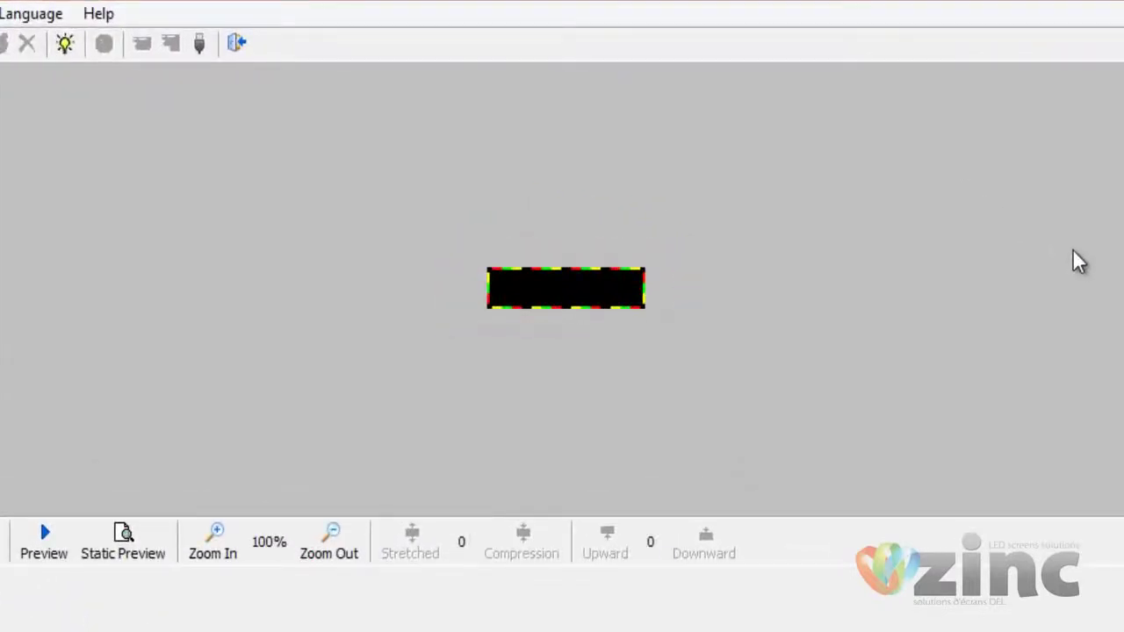
# Step: Add a subtitle area to Program-1 and enlarge it to 124 × 28 so it fills the space inside the border
pyautogui.click(219, 535)
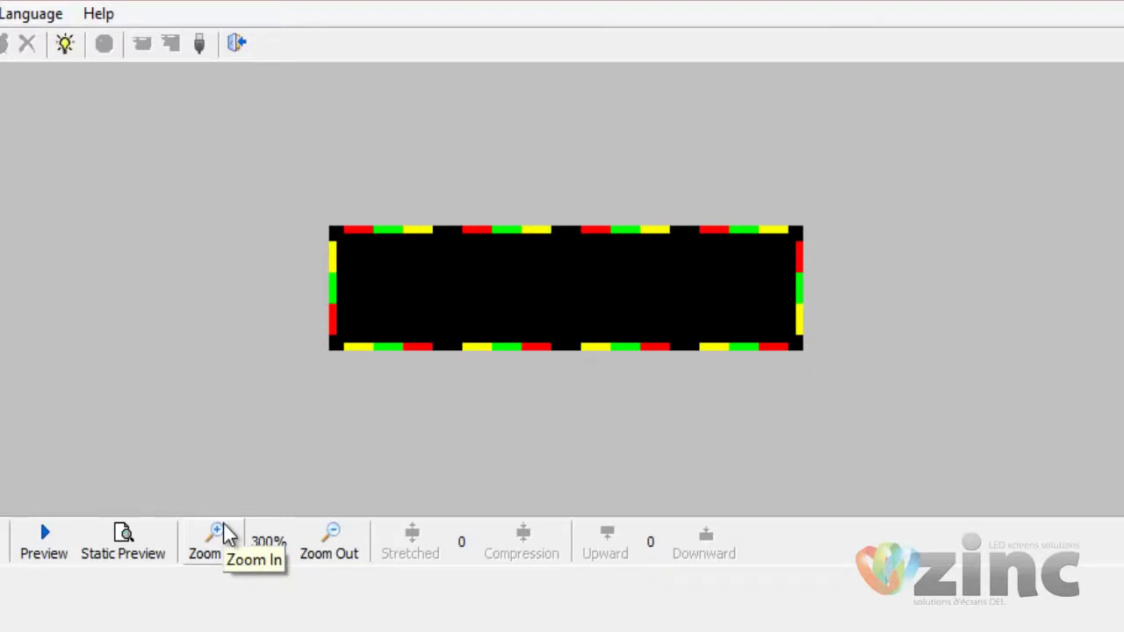
pyautogui.click(320, 542)
pyautogui.click(321, 542)
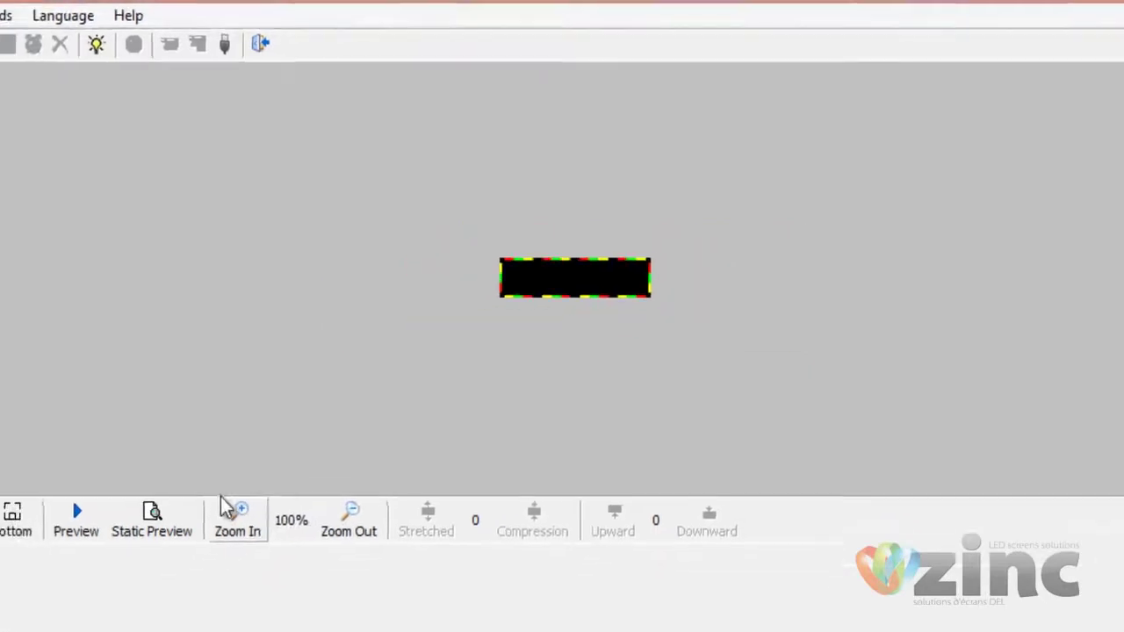
pyautogui.click(230, 511)
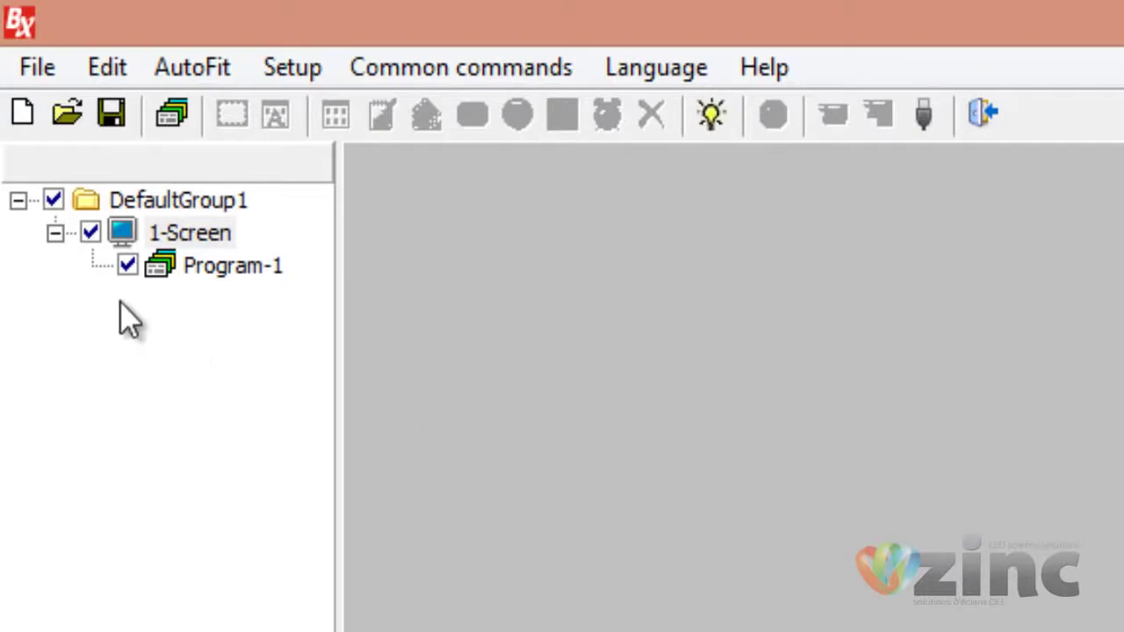
pyautogui.click(121, 270)
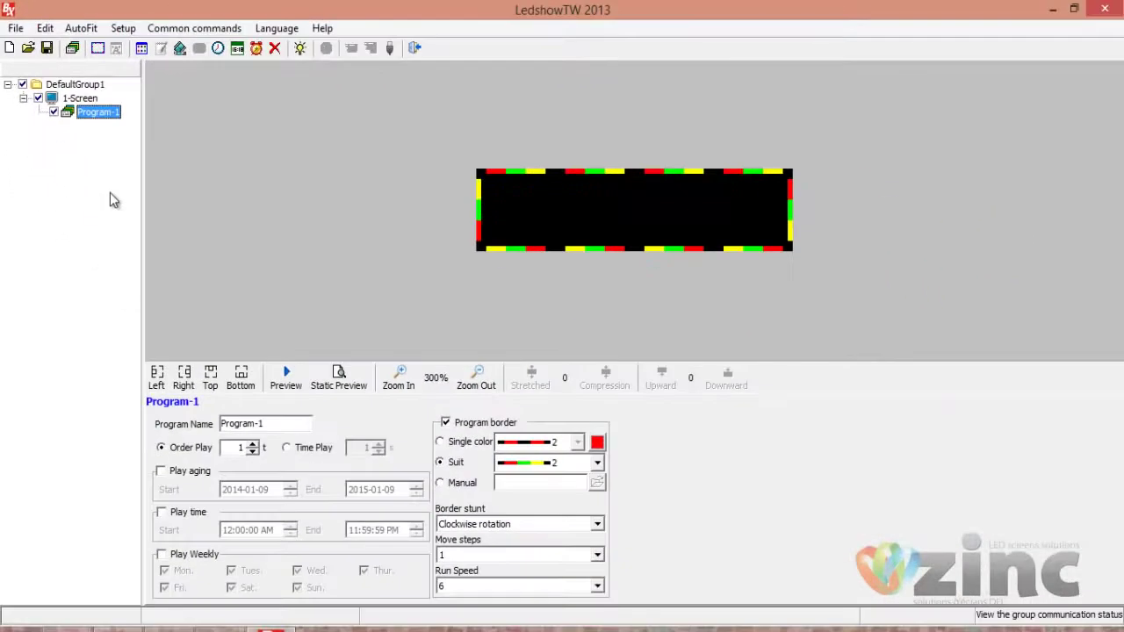
pyautogui.click(989, 389)
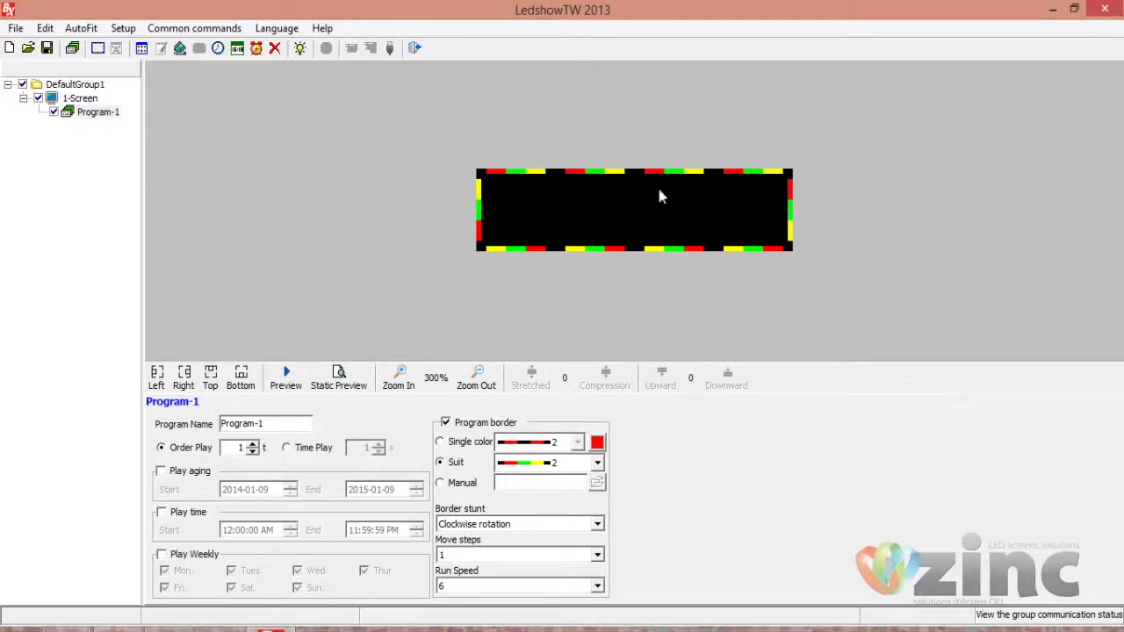
pyautogui.click(161, 53)
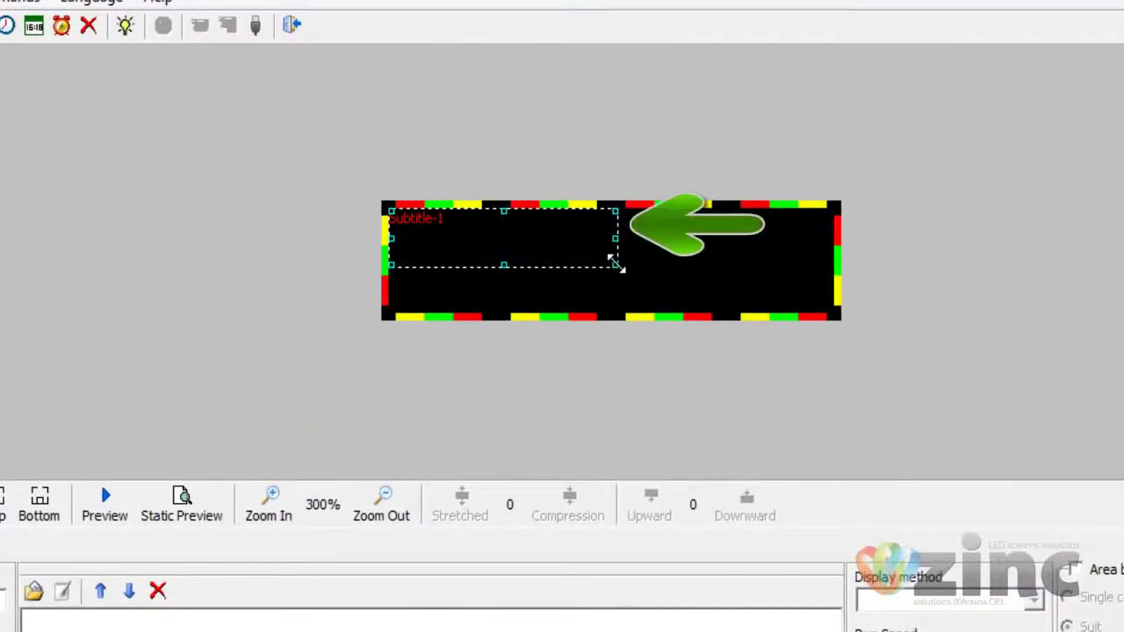
pyautogui.moveTo(616, 263); pyautogui.dragTo(833, 312)
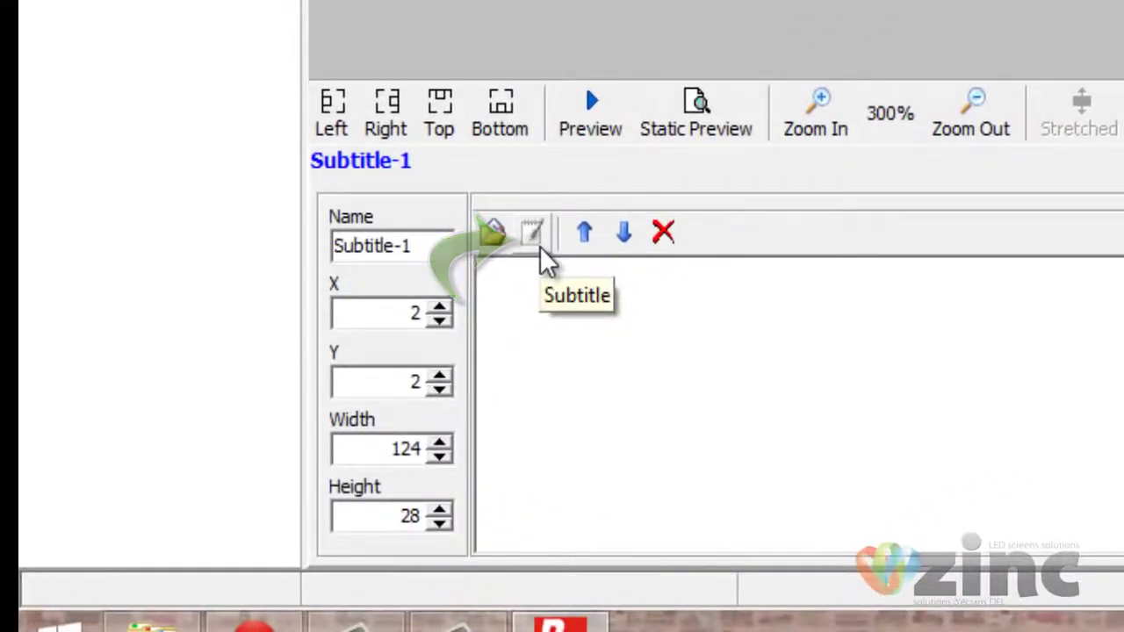
# Step: Create a subtitle text reading "ZINC LED" in the Subtitle-1 area and select all of it
pyautogui.click(539, 244)
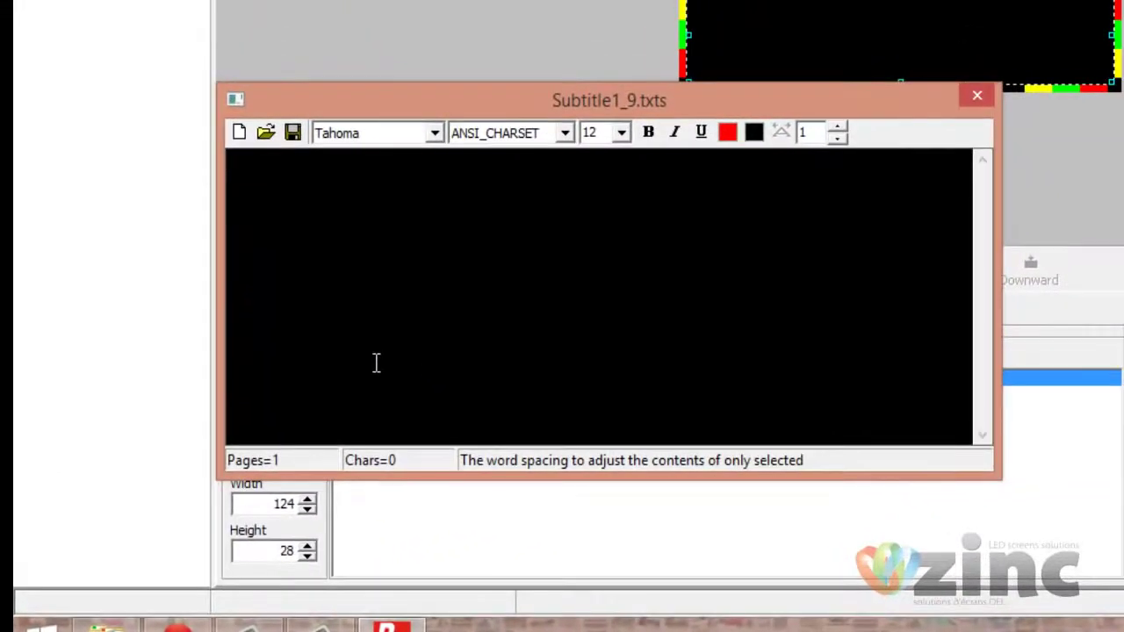
pyautogui.write('ZINC LED')
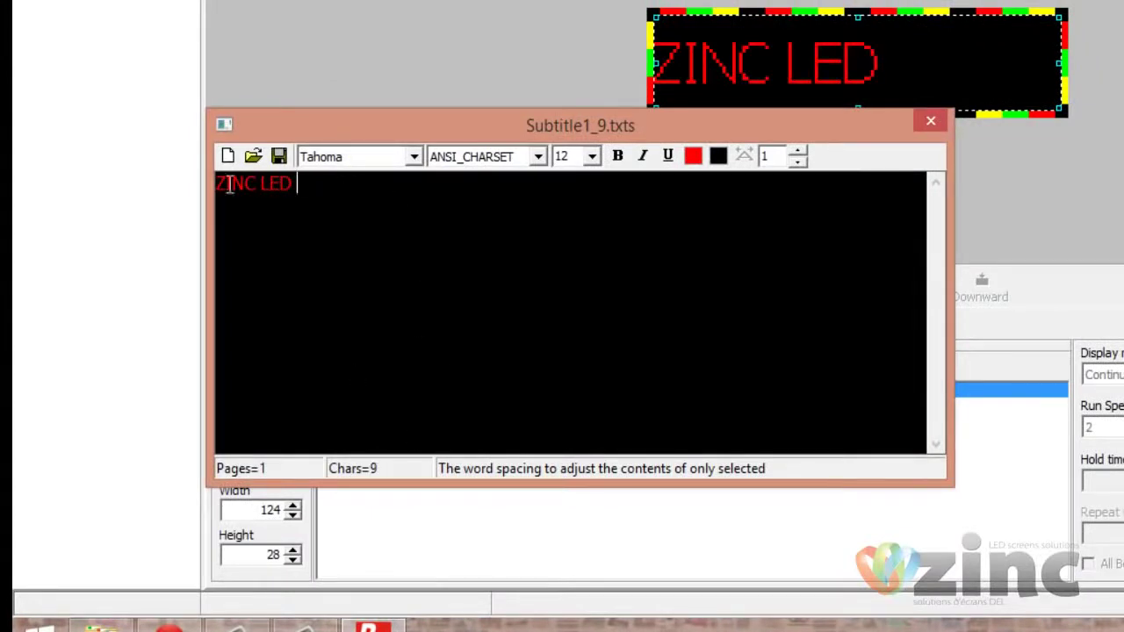
pyautogui.hotkey('ctrl', 'a')
# Step: Try font size 22 on the selected subtitle text and look through the available fonts, keeping Tahoma
pyautogui.click(599, 161)
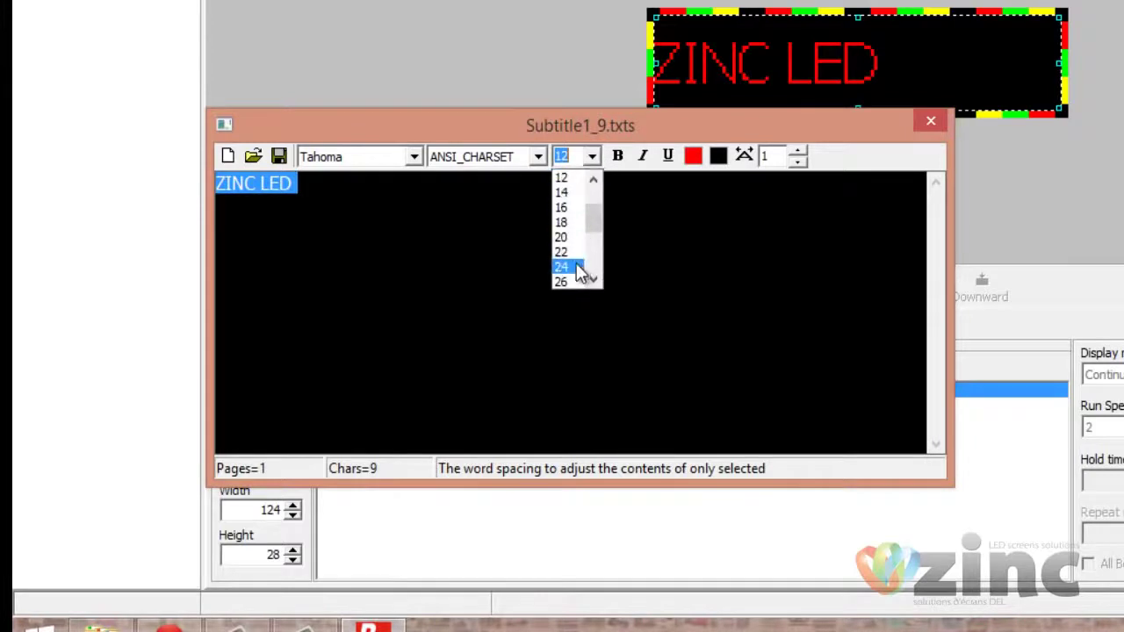
pyautogui.click(570, 263)
pyautogui.click(592, 158)
pyautogui.click(586, 180)
pyautogui.click(421, 160)
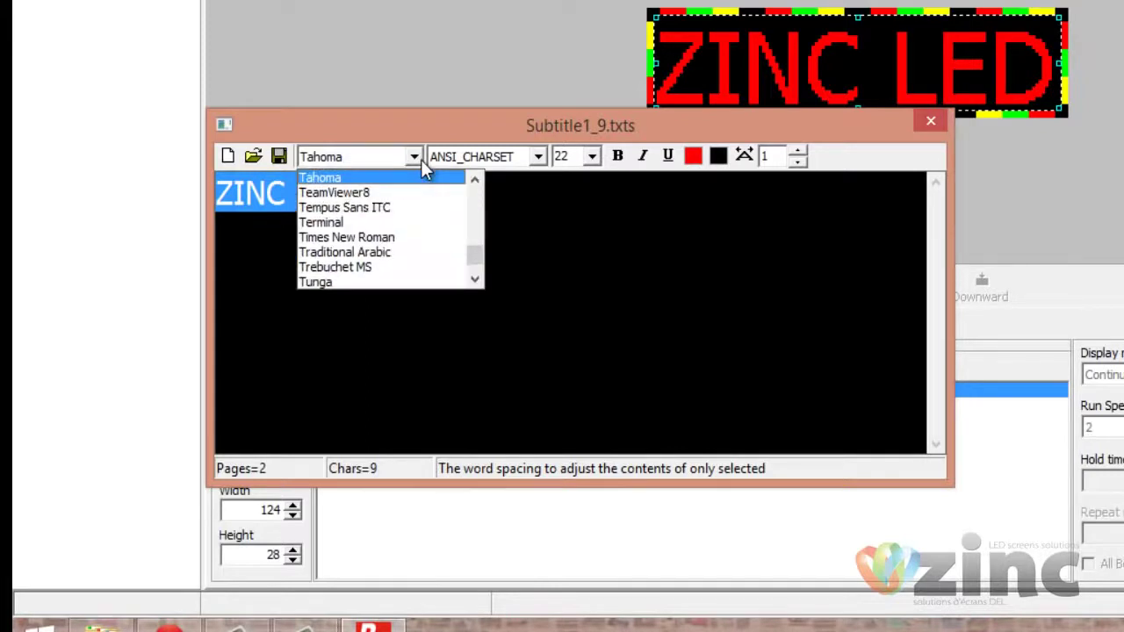
pyautogui.moveTo(477, 256); pyautogui.dragTo(534, 234)
pyautogui.click(534, 233)
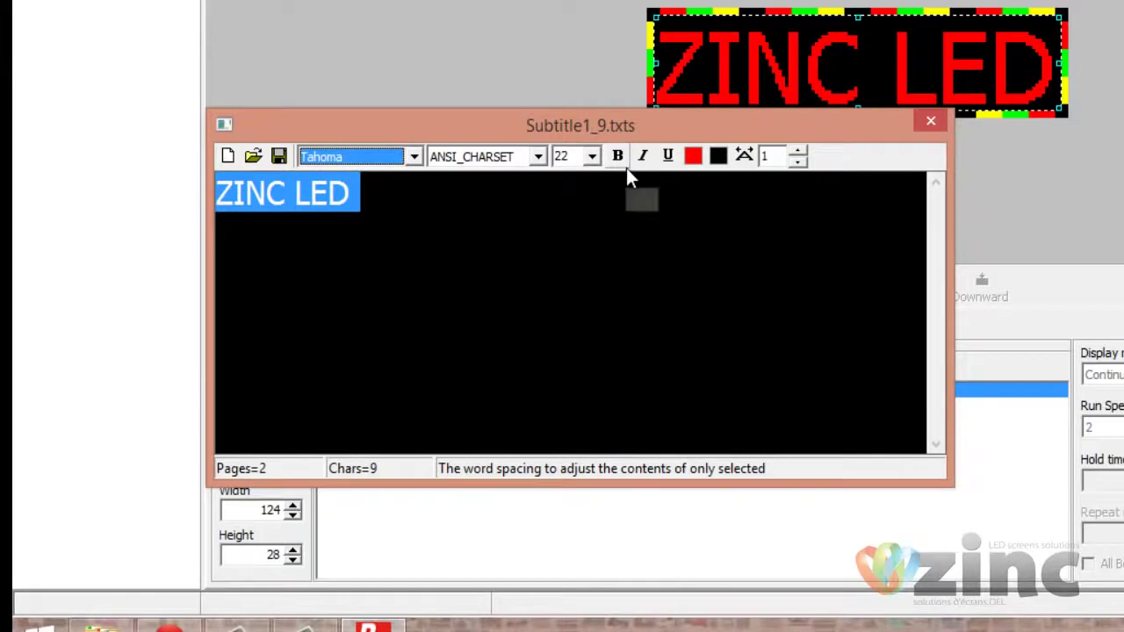
# Step: Make the selected "ZINC LED" text bold and set its font size to 18
pyautogui.click(623, 167)
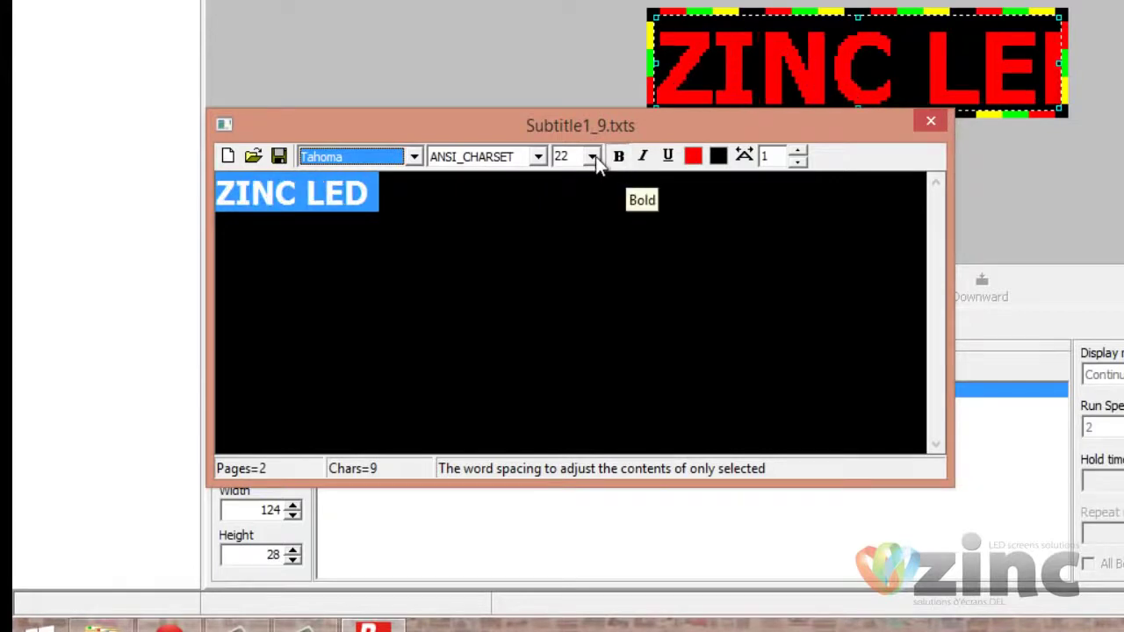
pyautogui.click(594, 156)
pyautogui.click(569, 174)
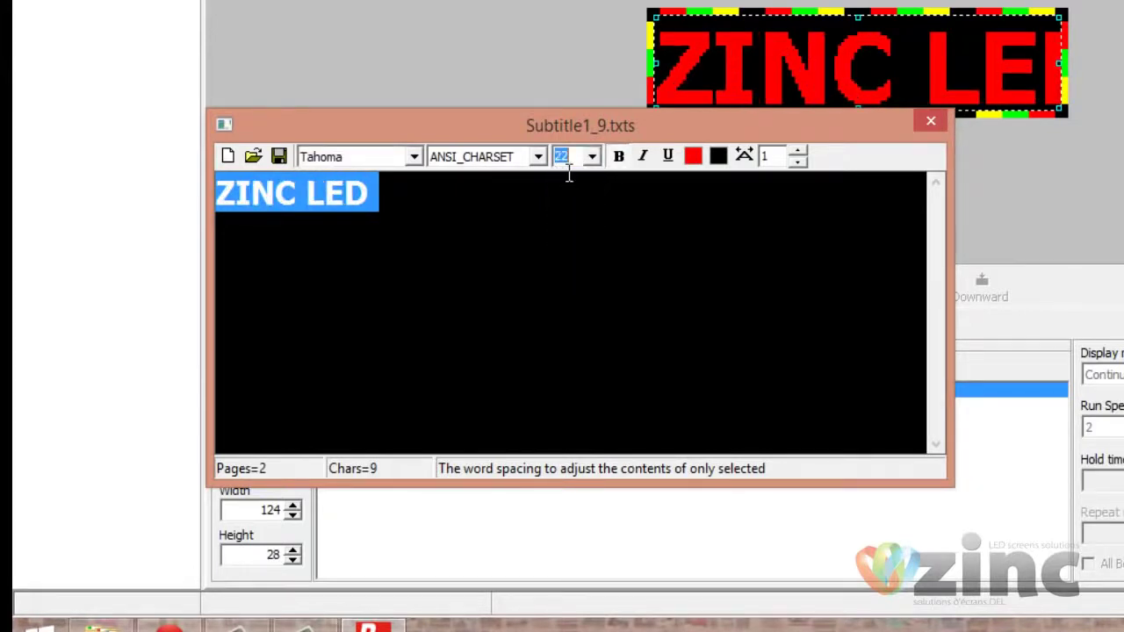
pyautogui.click(593, 158)
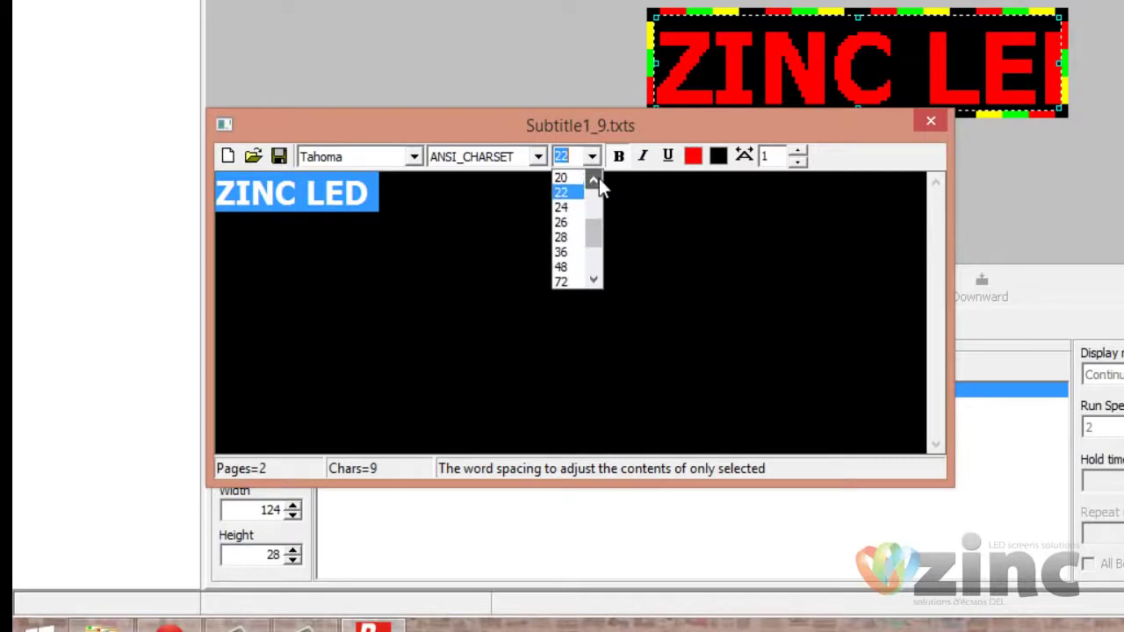
pyautogui.click(577, 173)
pyautogui.write('18')
pyautogui.press('Return')
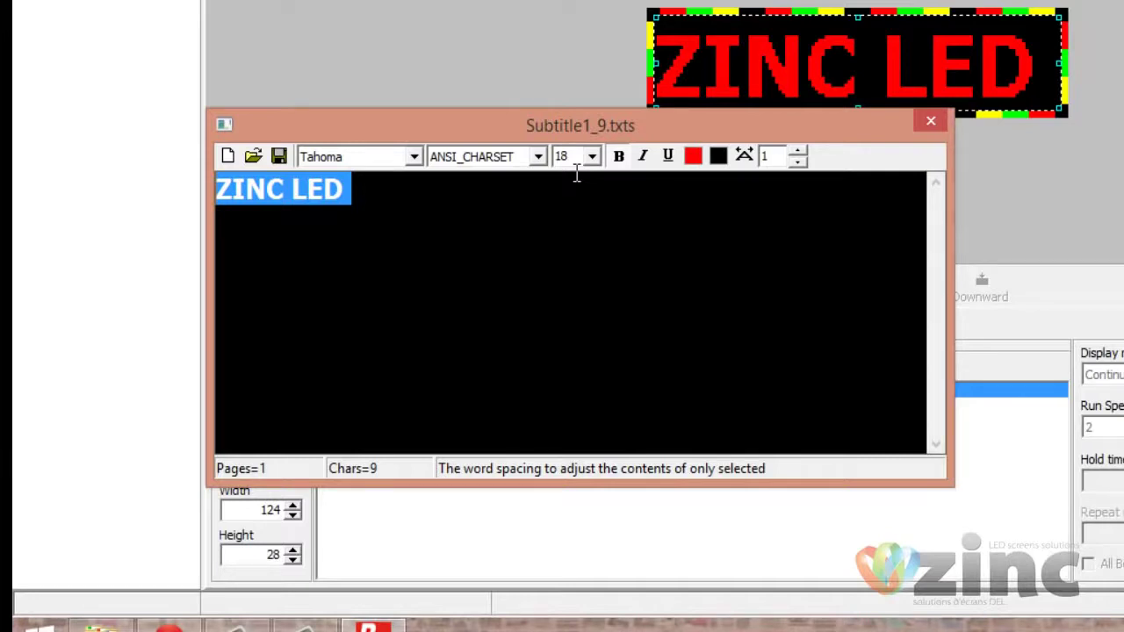
# Step: Recolor the selected "ZINC LED" text, trying green first and settling on yellow
pyautogui.click(696, 158)
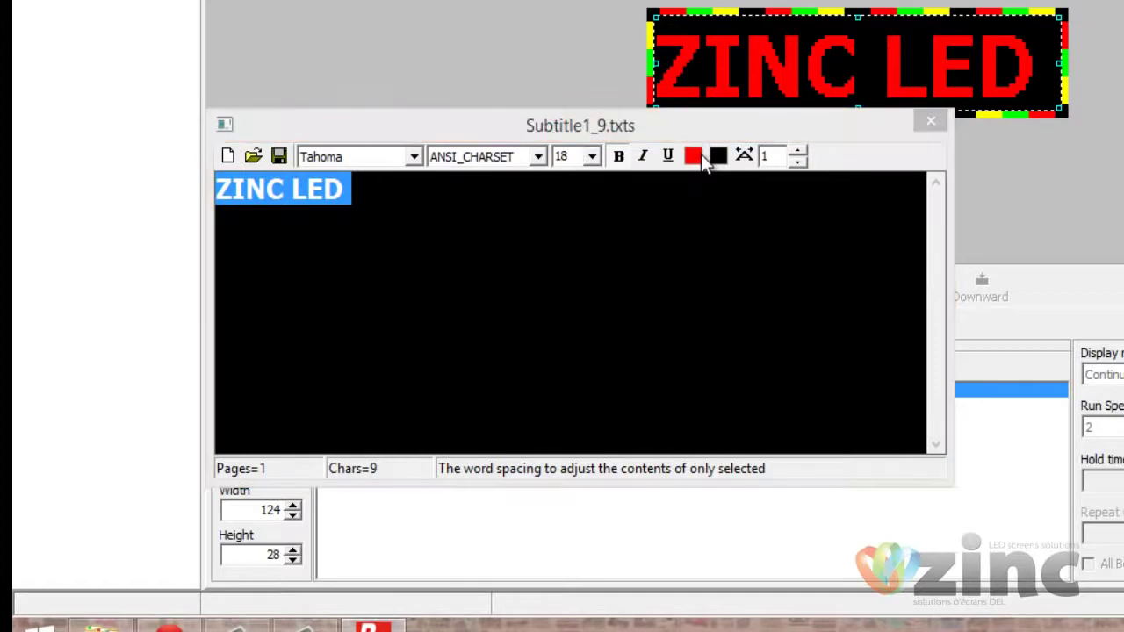
pyautogui.click(736, 186)
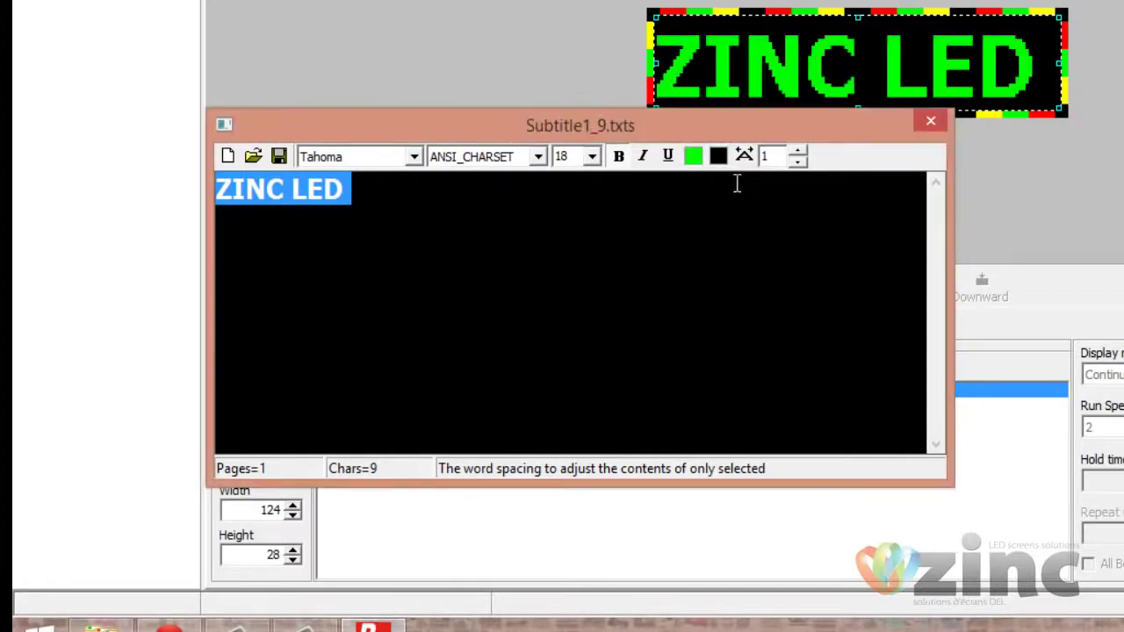
pyautogui.click(713, 164)
pyautogui.click(757, 186)
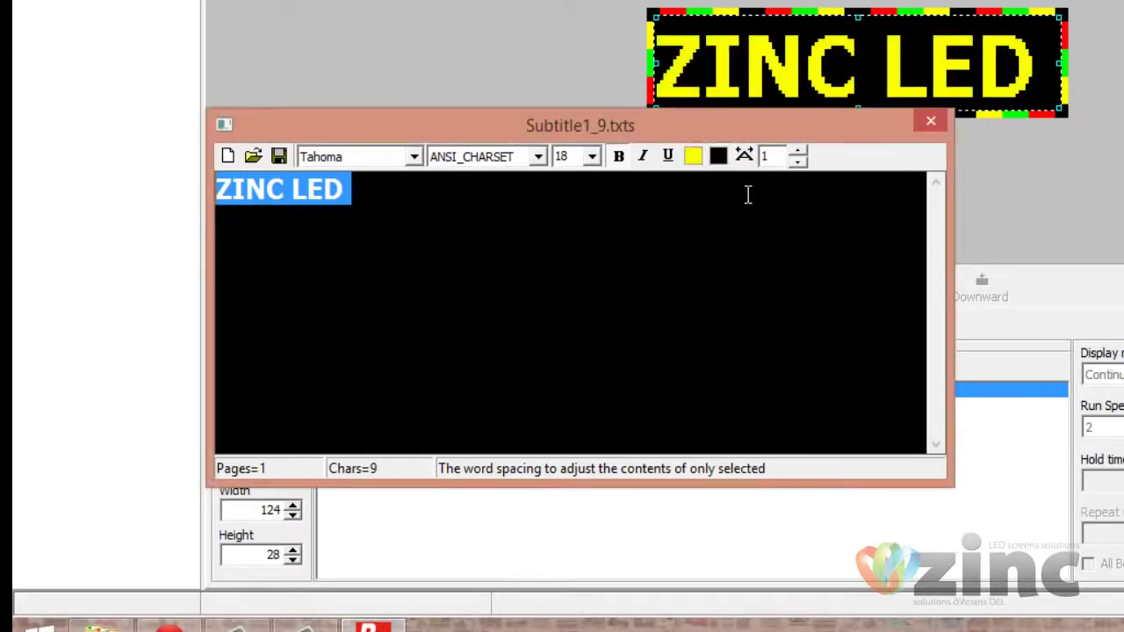
# Step: Color only the word "LED" green in the subtitle text and close the subtitle editor
pyautogui.click(436, 201)
pyautogui.doubleClick(309, 200)
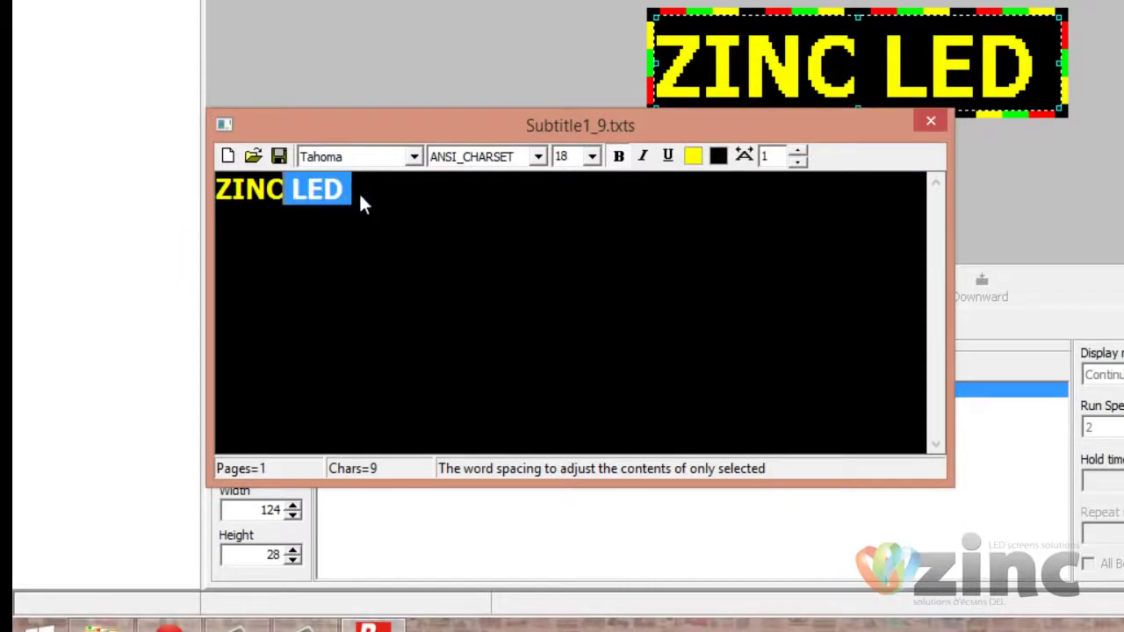
pyautogui.click(692, 164)
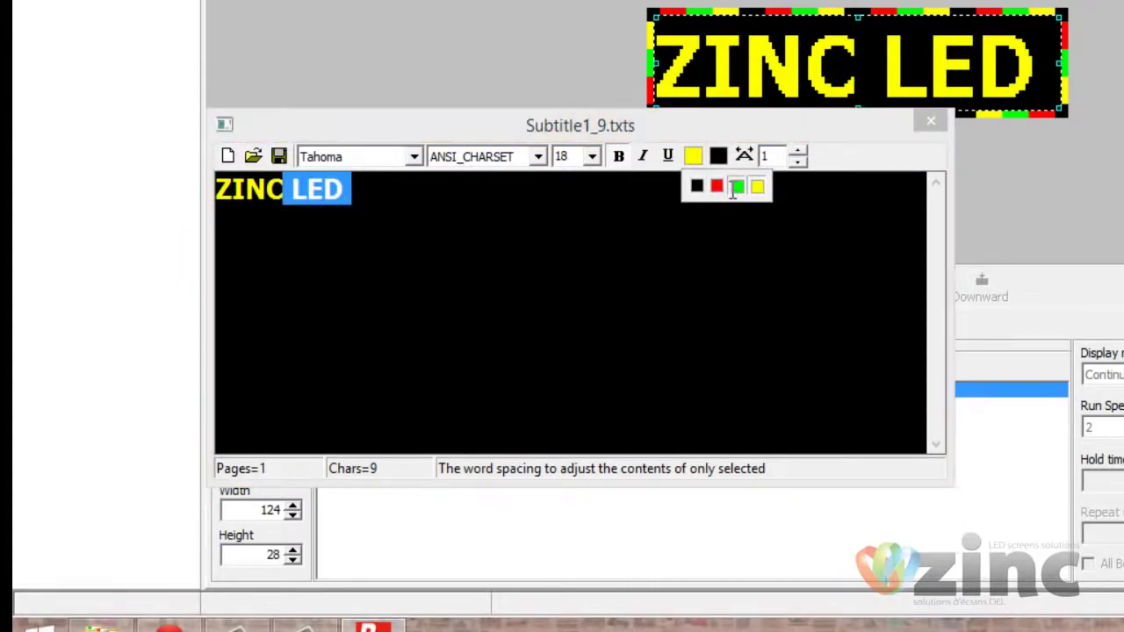
pyautogui.click(736, 186)
pyautogui.click(852, 219)
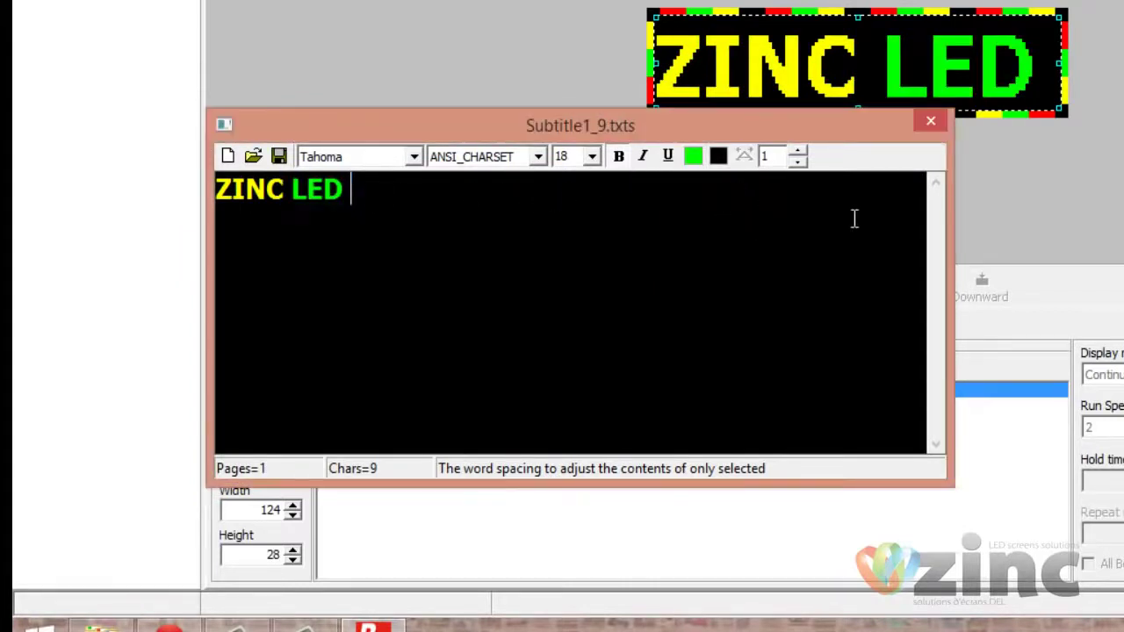
pyautogui.click(932, 123)
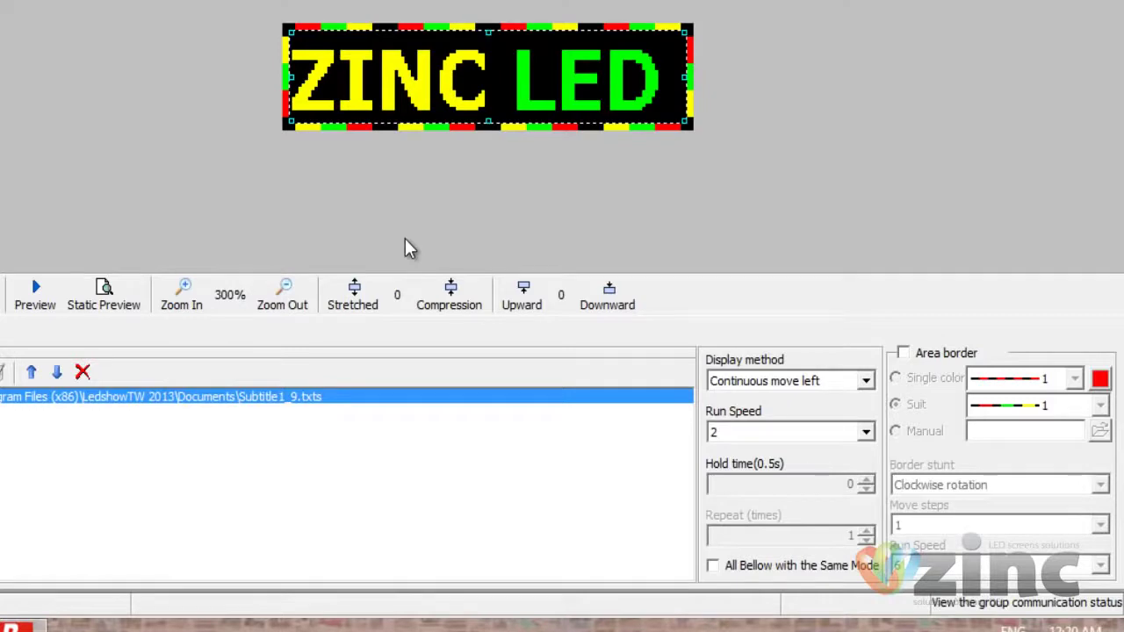
# Step: Look through the display methods for the Subtitle-1 text and choose Random
pyautogui.click(867, 382)
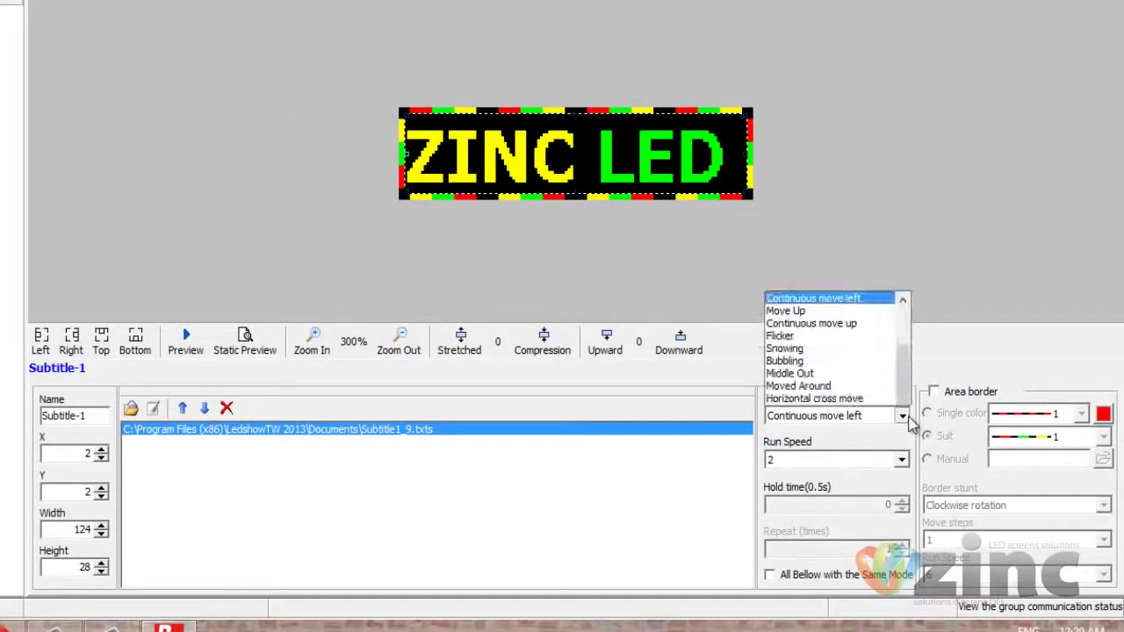
pyautogui.scroll(2, 898, 343)
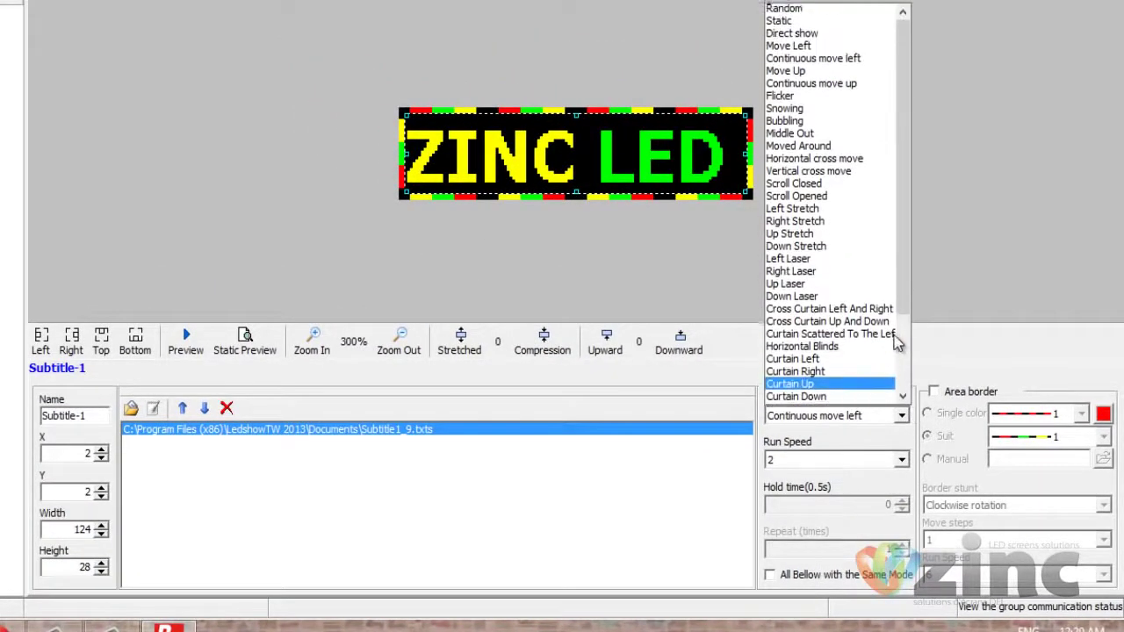
pyautogui.scroll(-3, 891, 346)
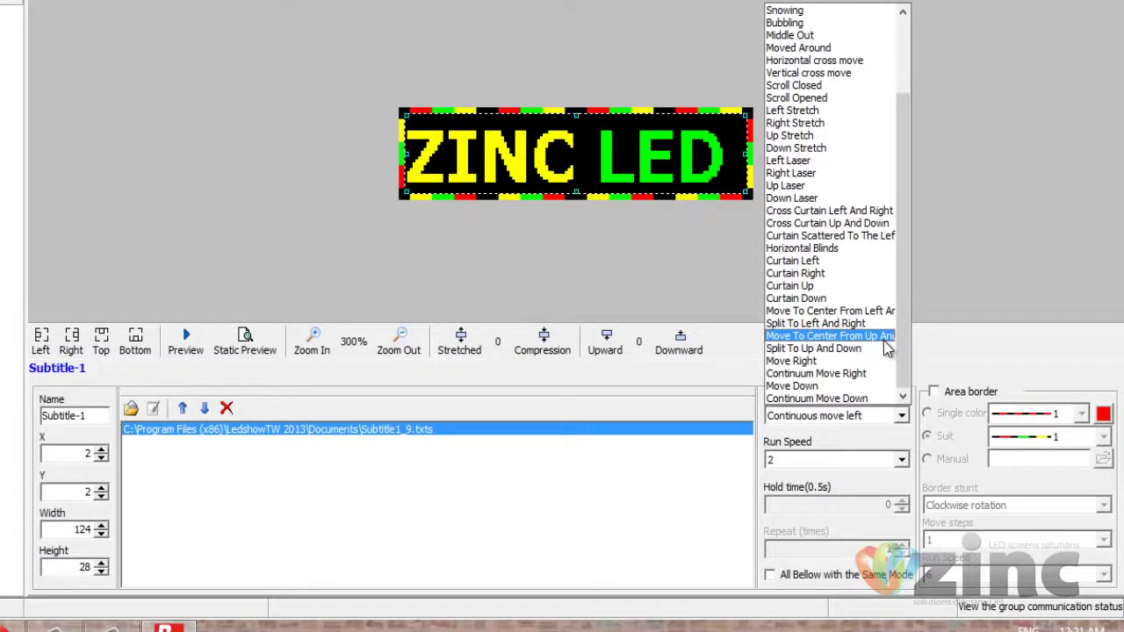
pyautogui.scroll(3, 887, 350)
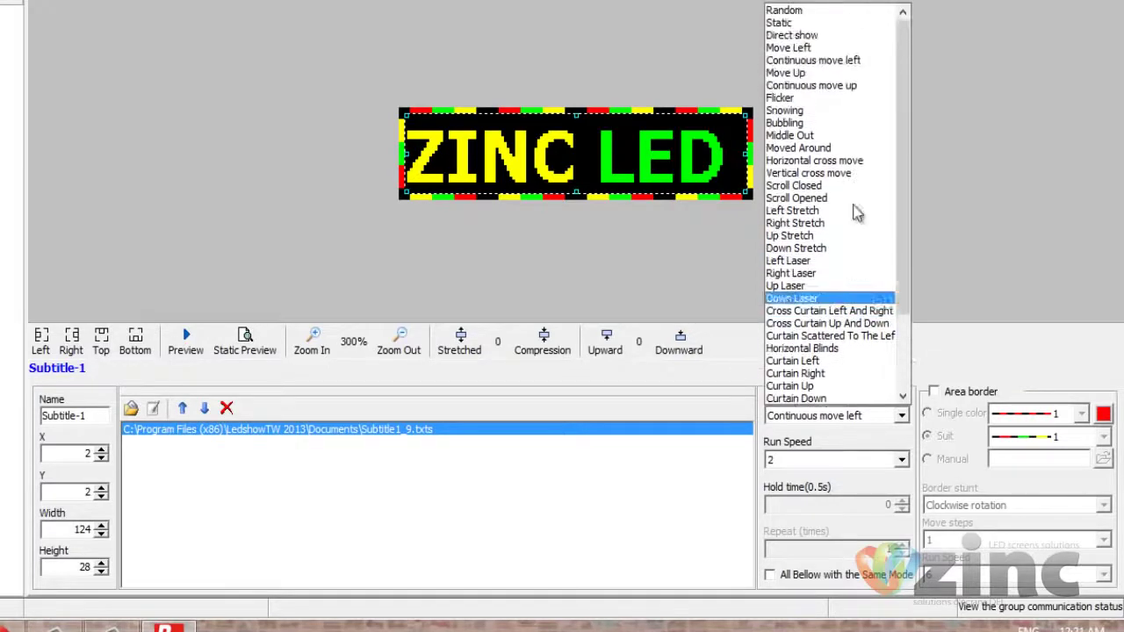
pyautogui.click(806, 12)
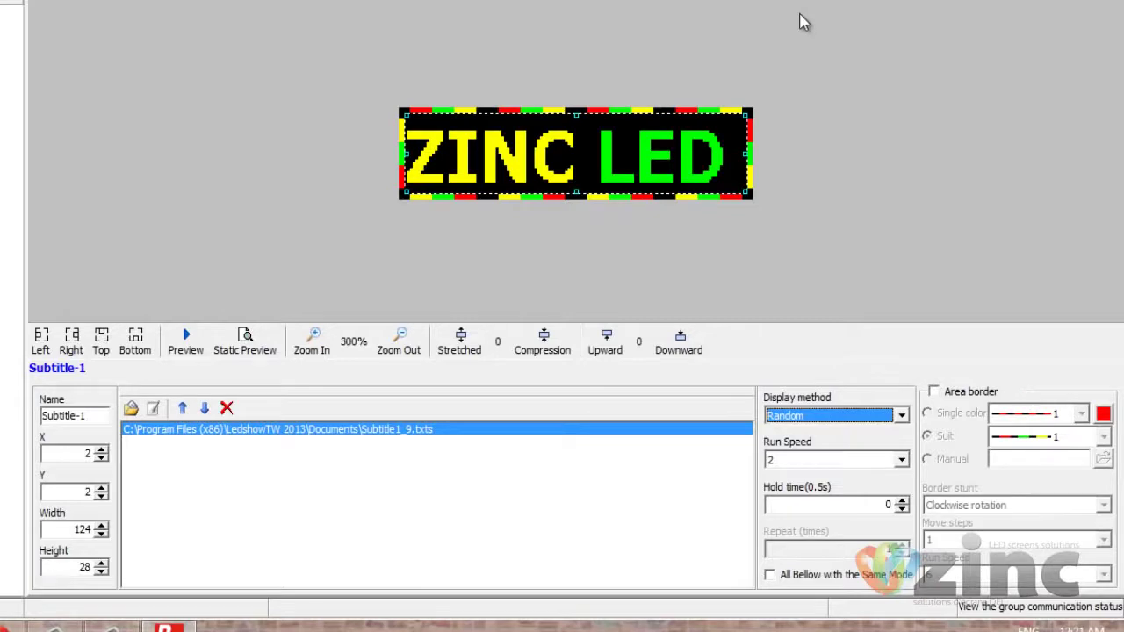
# Step: Reopen the "ZINC LED" subtitle, insert a leading space, append "SOLUTIONS" after "LED", and close the editor
pyautogui.doubleClick(609, 156)
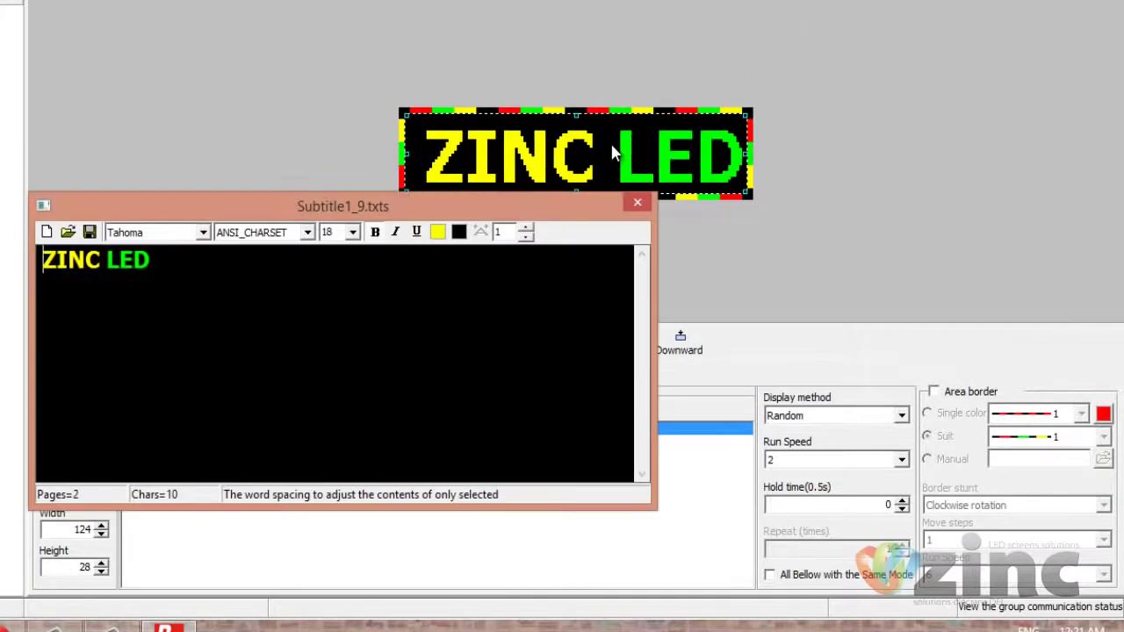
pyautogui.press('Right')
pyautogui.press('Right')
pyautogui.press('Right')
pyautogui.press('Right')
pyautogui.press('Right')
pyautogui.press('Right')
pyautogui.press('Right')
pyautogui.press('Right')
pyautogui.press('Right')
pyautogui.write('SOLUTIONS')
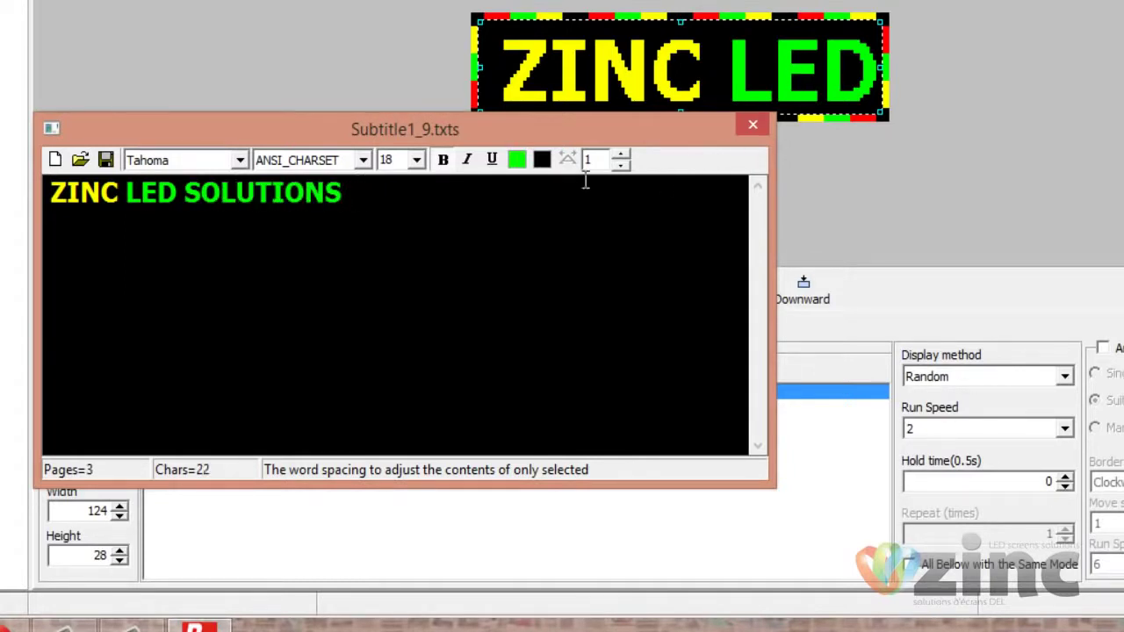
pyautogui.click(752, 128)
# Step: Set the subtitle's display method to Continuous move left and look through the run speeds, keeping 2
pyautogui.click(979, 375)
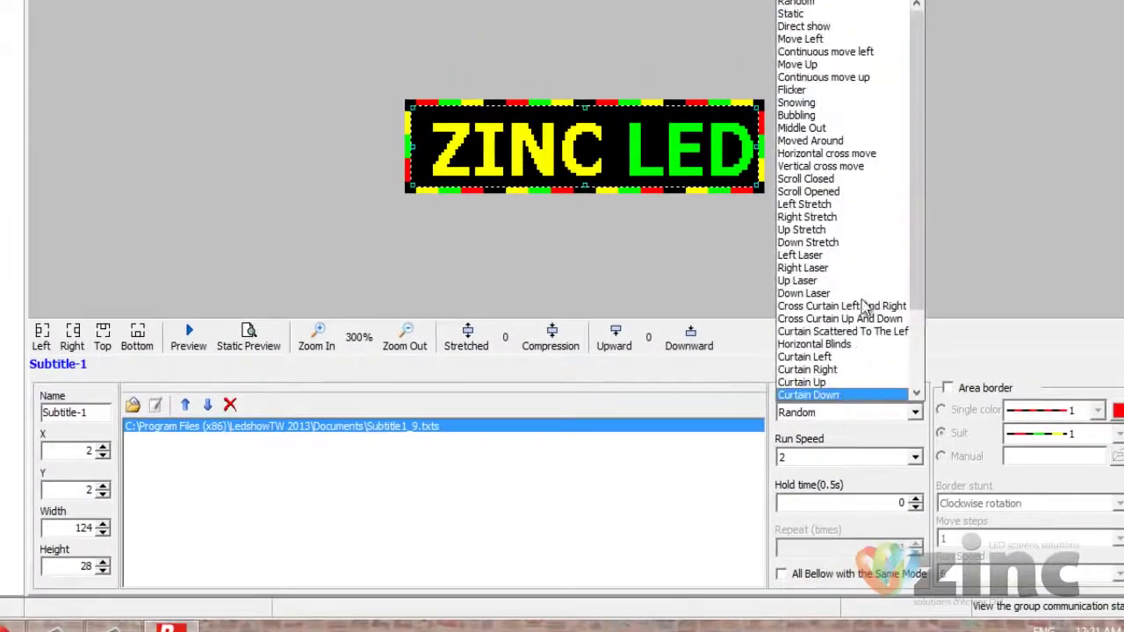
pyautogui.click(858, 53)
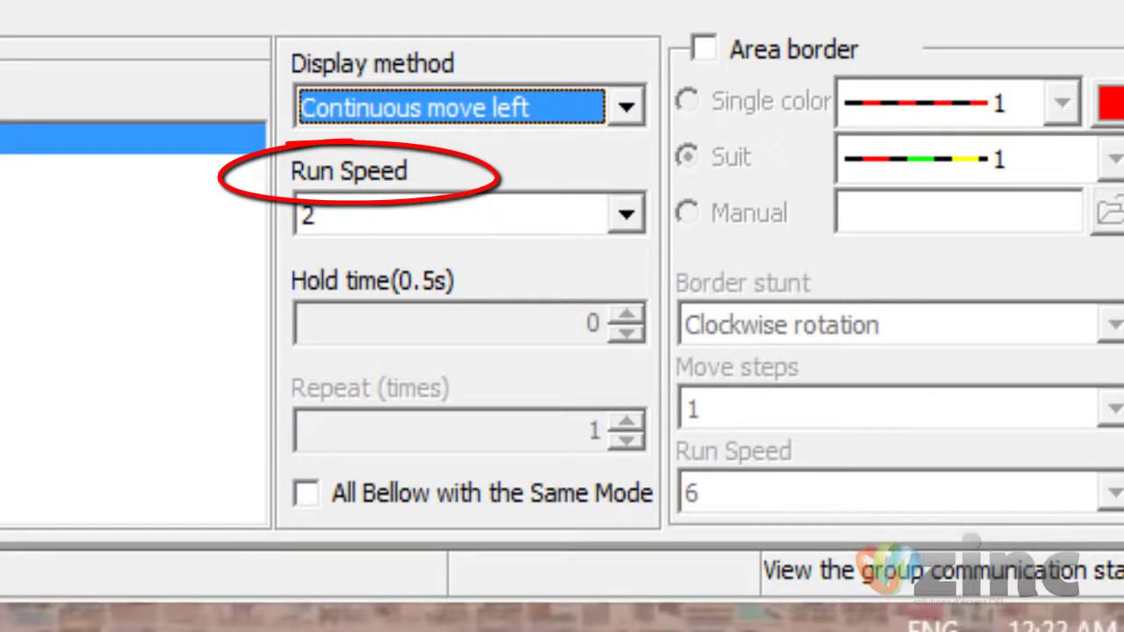
pyautogui.click(615, 219)
pyautogui.scroll(-8, 606, 224)
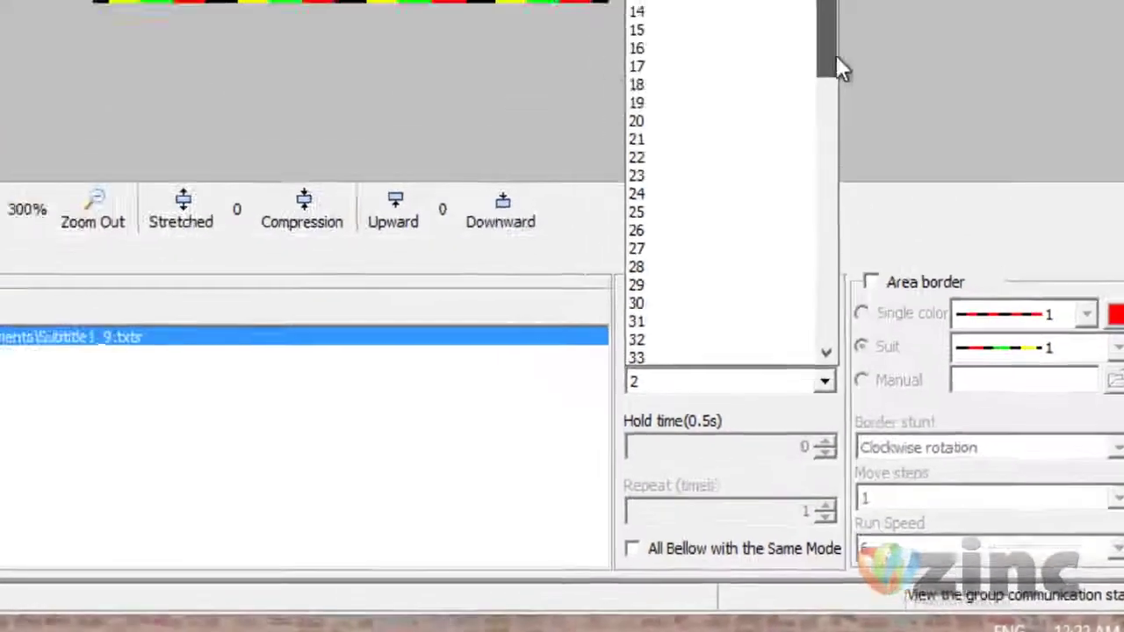
pyautogui.moveTo(837, 57); pyautogui.dragTo(863, 70)
pyautogui.click(857, 58)
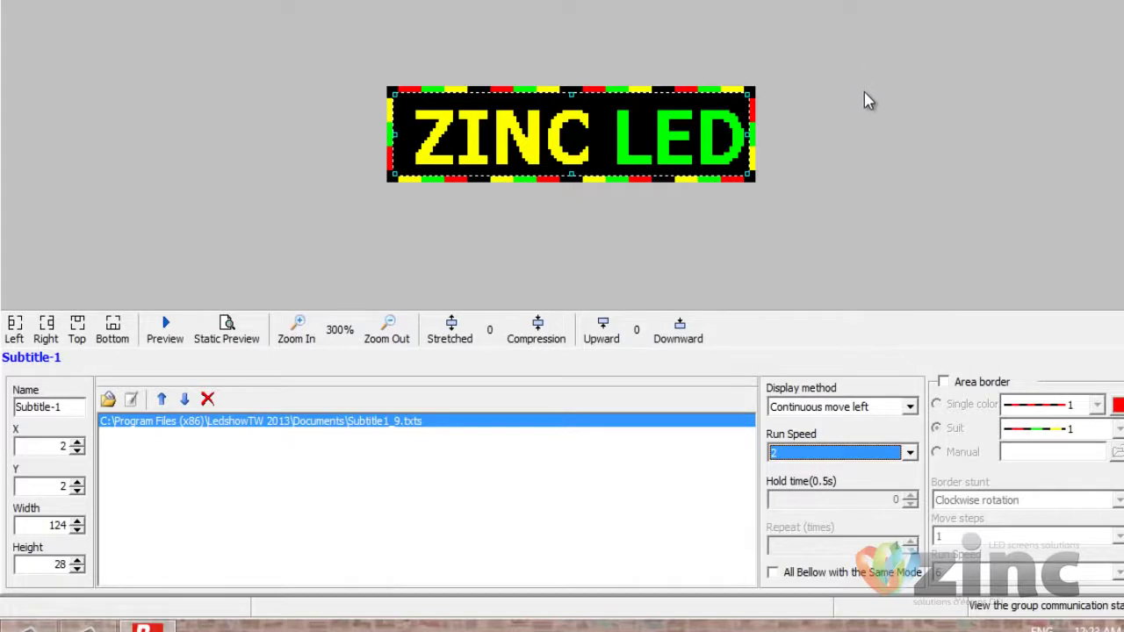
# Step: Switch the display method to Random and back to Continuous move left to compare the hold time setting
pyautogui.click(883, 410)
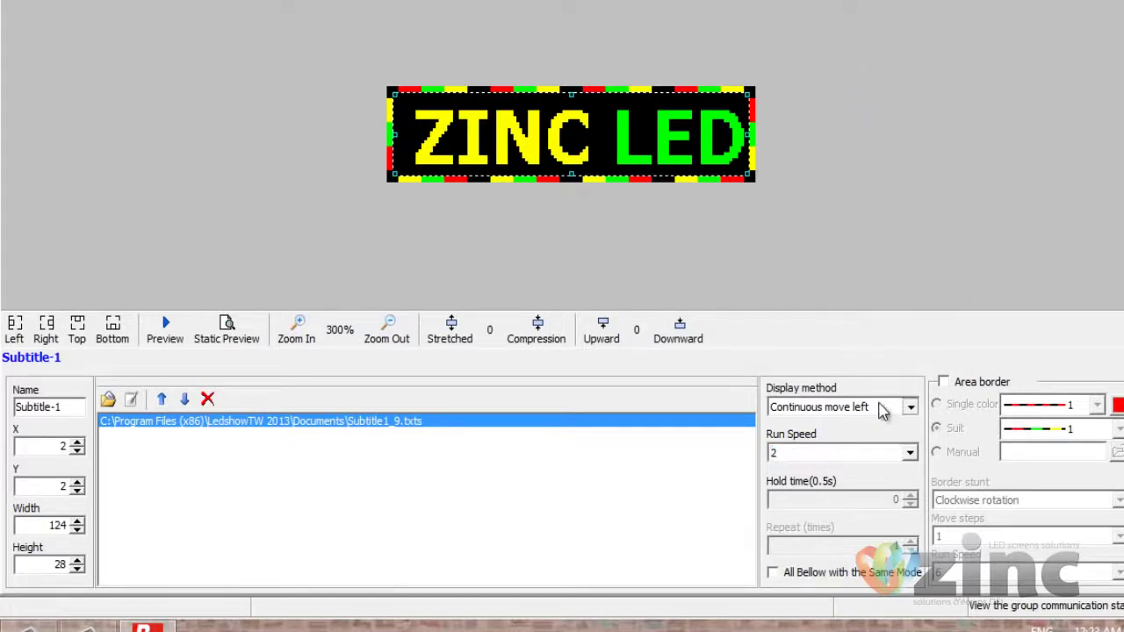
pyautogui.click(883, 411)
pyautogui.scroll(3, 843, 175)
pyautogui.click(834, 10)
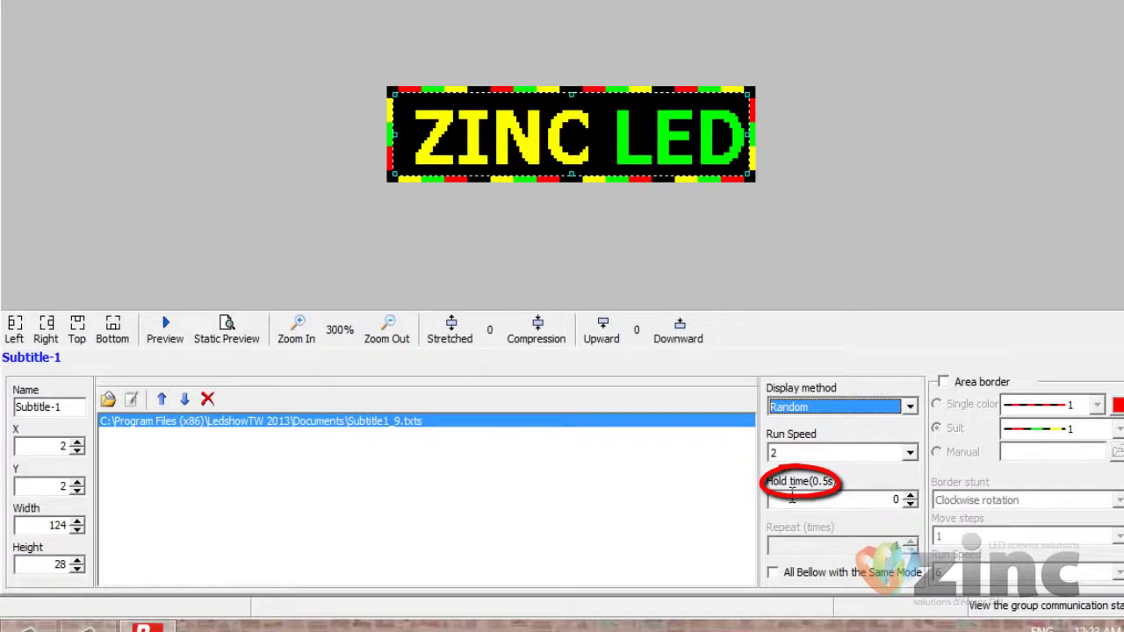
pyautogui.click(911, 408)
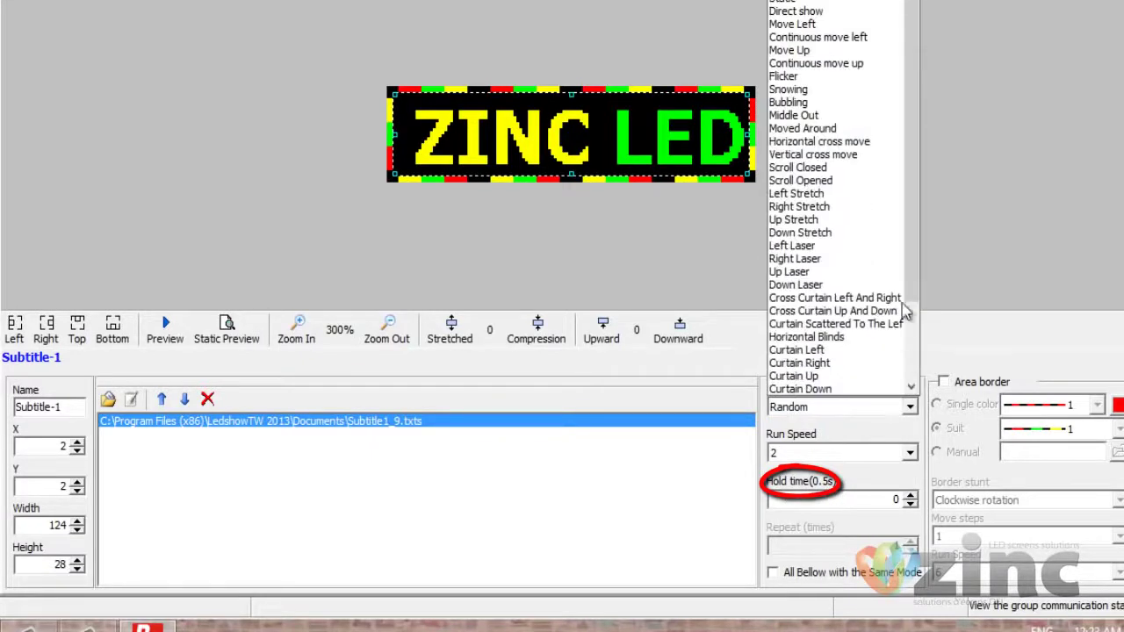
pyautogui.click(830, 38)
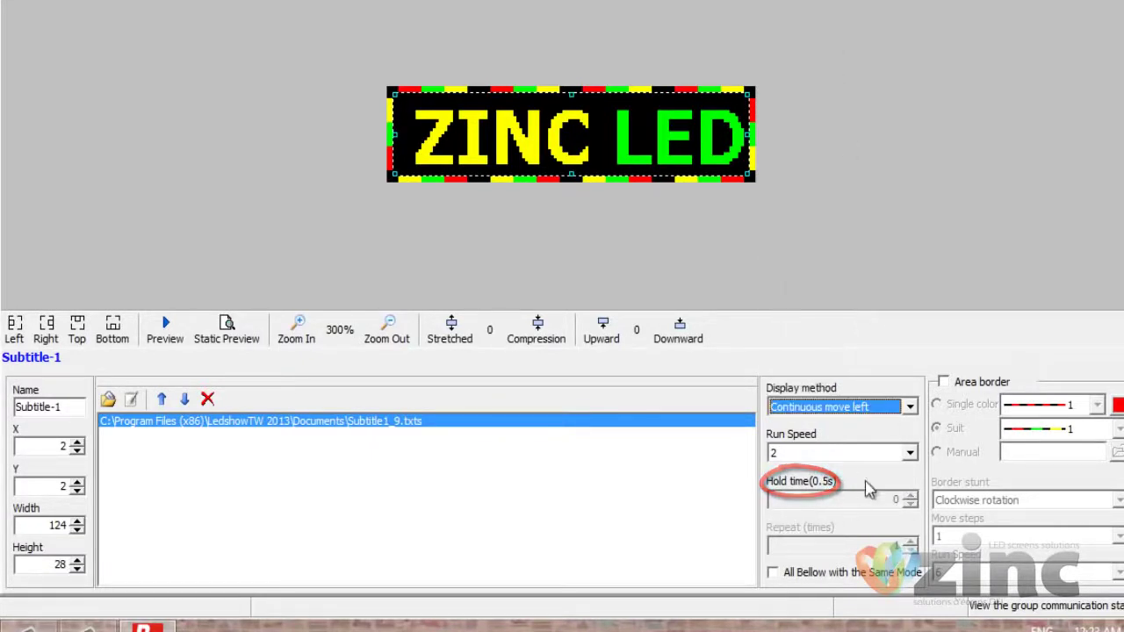
# Step: Set the display method of the "ZINC LED SOLUTIONS" subtitle to Random with a hold time of 4
pyautogui.click(910, 407)
pyautogui.click(848, 4)
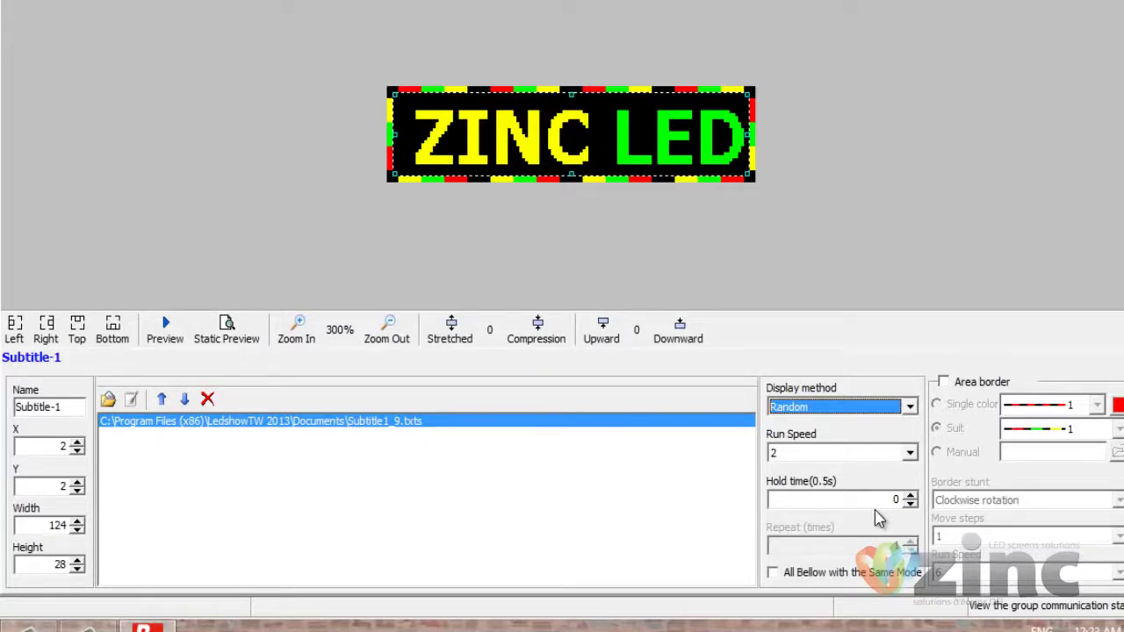
pyautogui.click(910, 495)
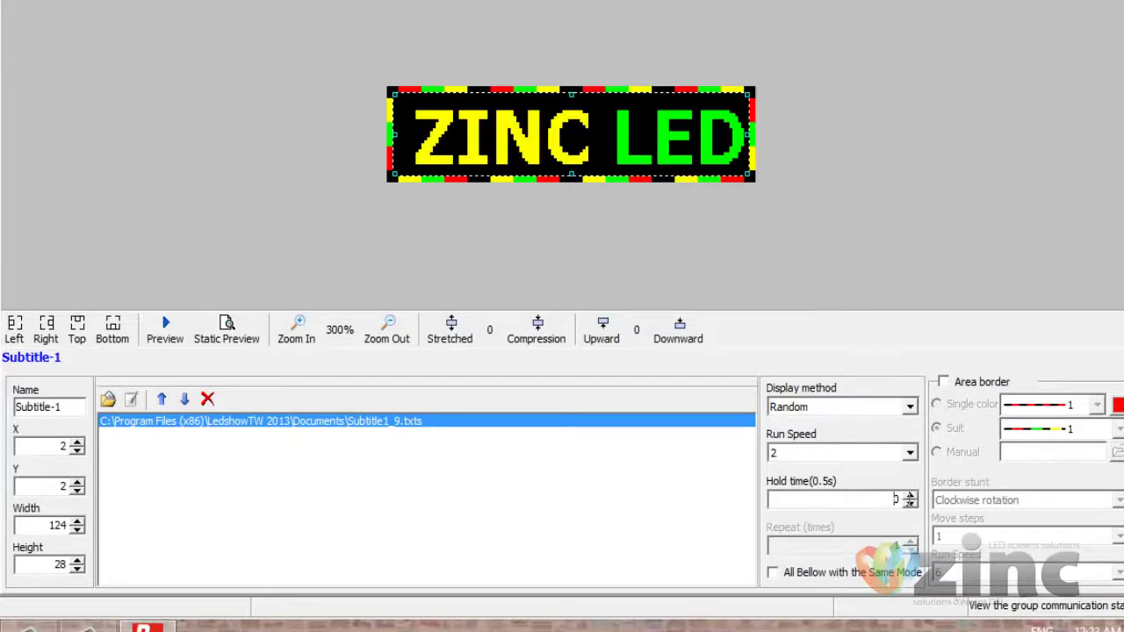
pyautogui.write('4')
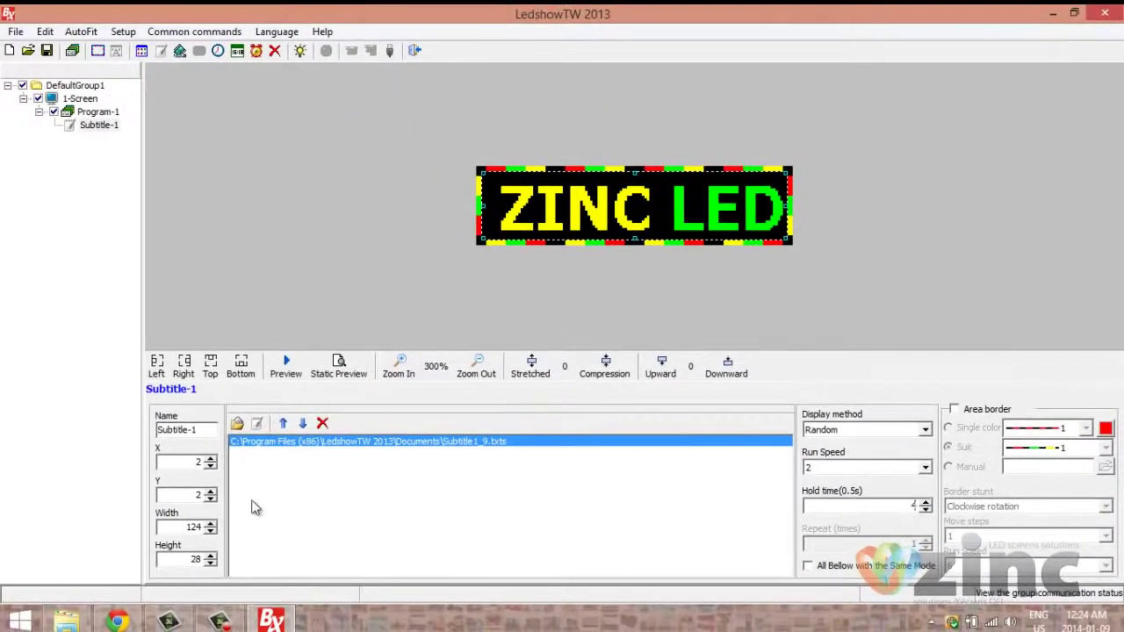
# Step: Create a second subtitle text in Subtitle-1 reading "HELLO"
pyautogui.click(257, 423)
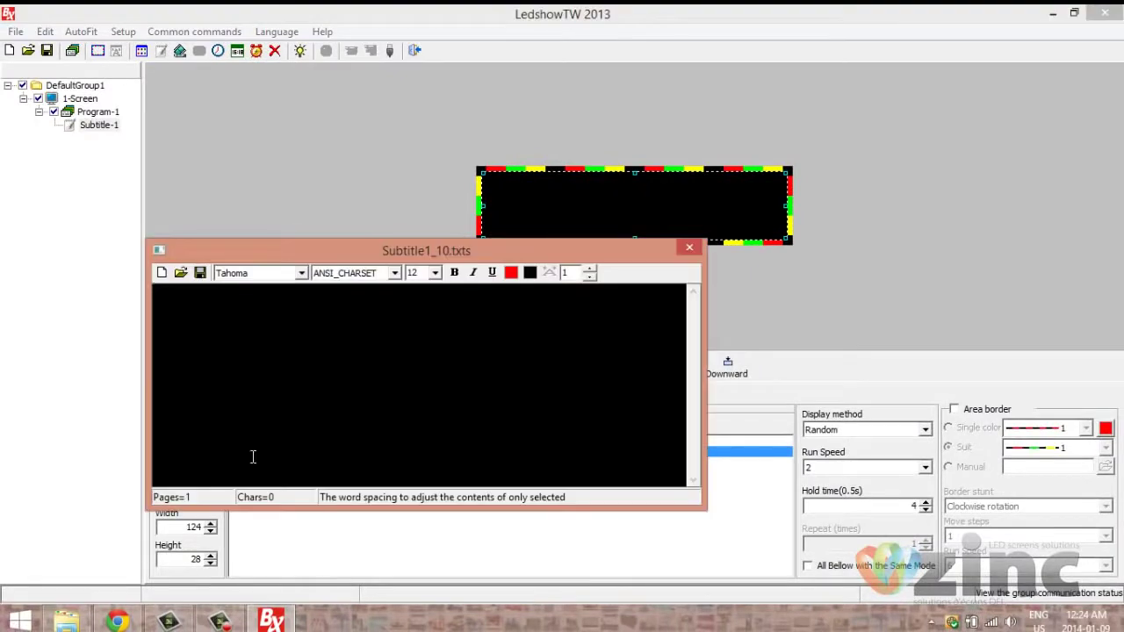
pyautogui.moveTo(322, 255); pyautogui.dragTo(351, 285)
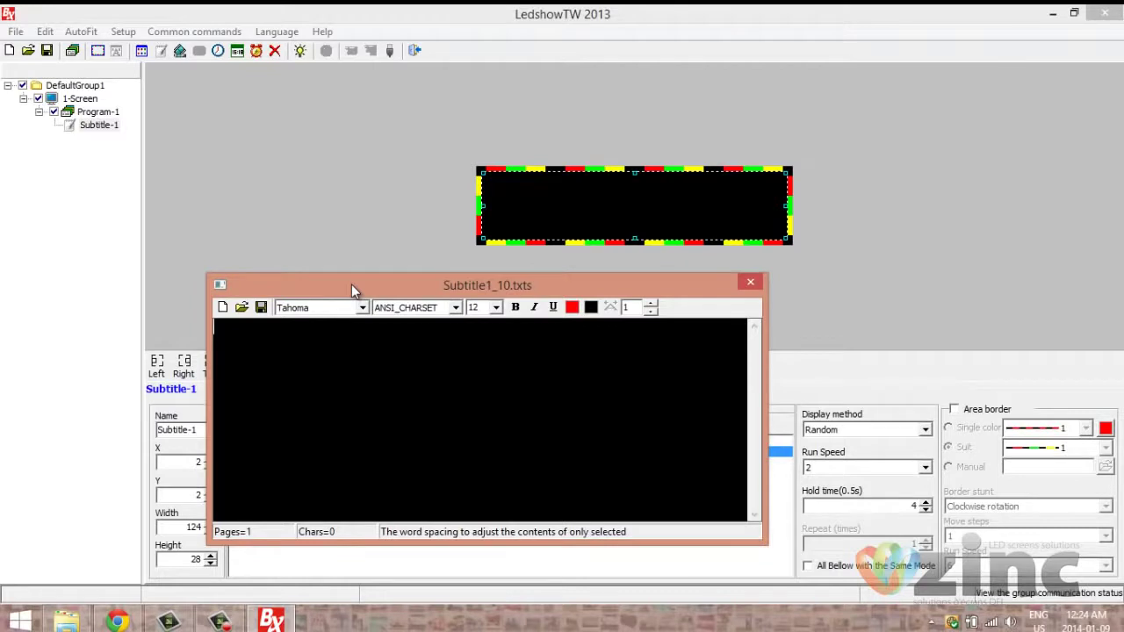
pyautogui.write('HELLO')
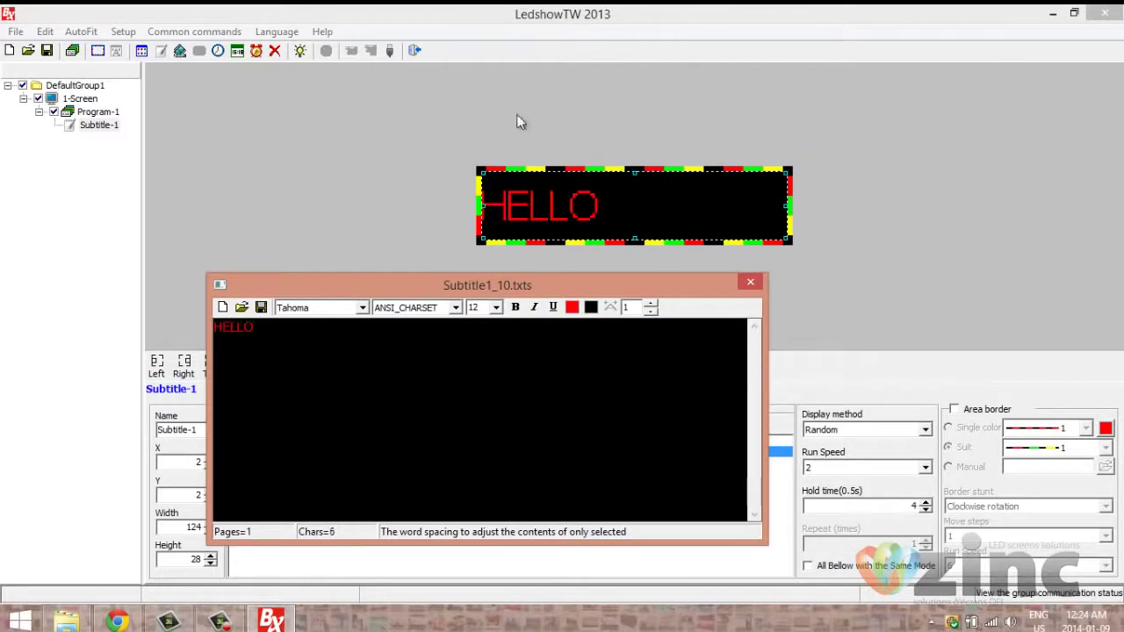
# Step: Format the whole "HELLO" text as bold, font size 22, in green
pyautogui.hotkey('ctrl', 'a')
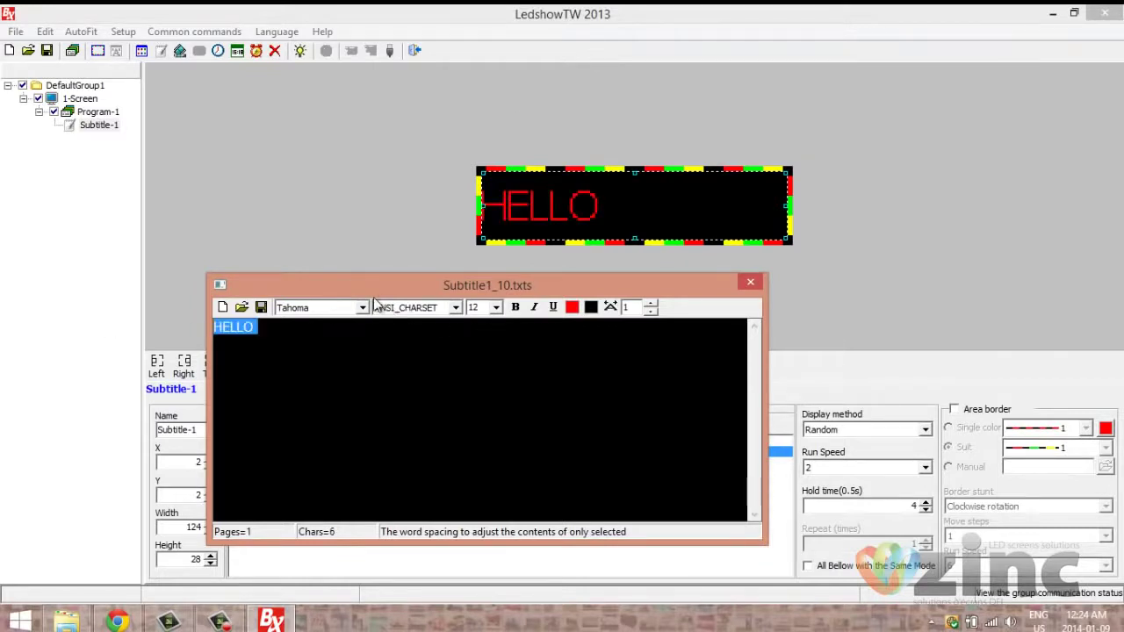
pyautogui.click(515, 307)
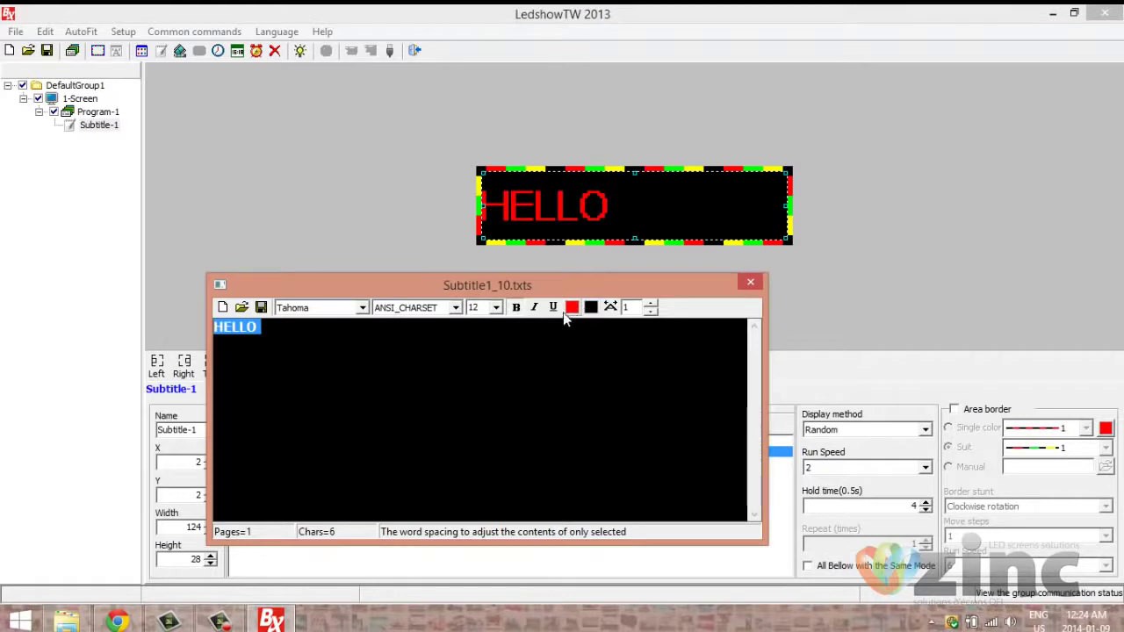
pyautogui.click(496, 307)
pyautogui.click(474, 376)
pyautogui.click(577, 308)
pyautogui.click(605, 328)
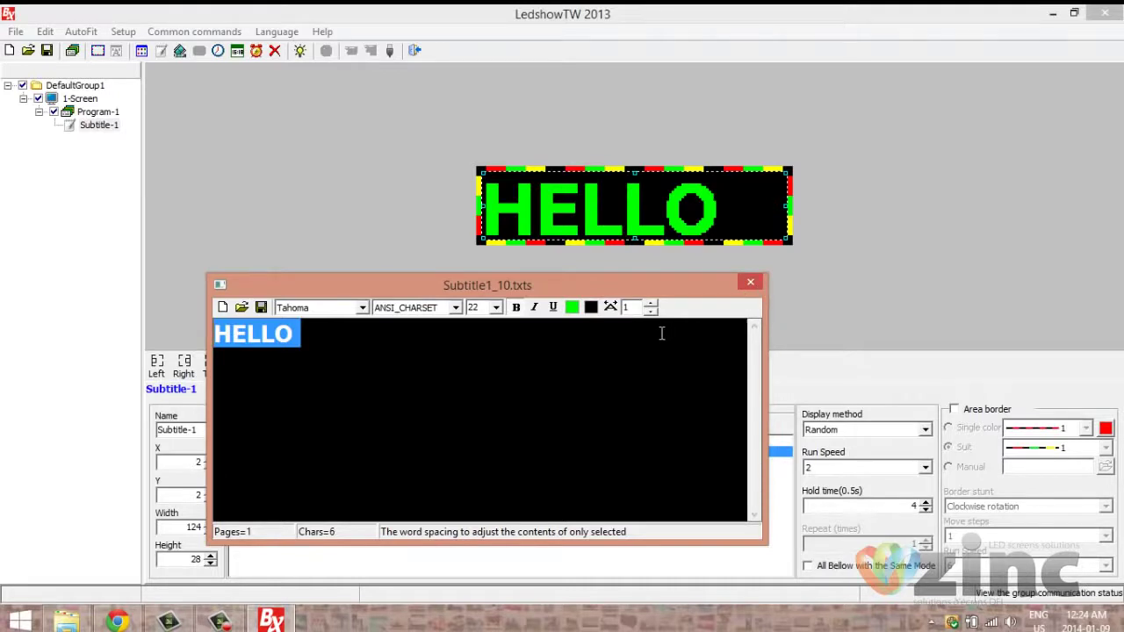
# Step: Indent "HELLO" with leading spaces, close its editor, and set its display method to Random
pyautogui.press('Home')
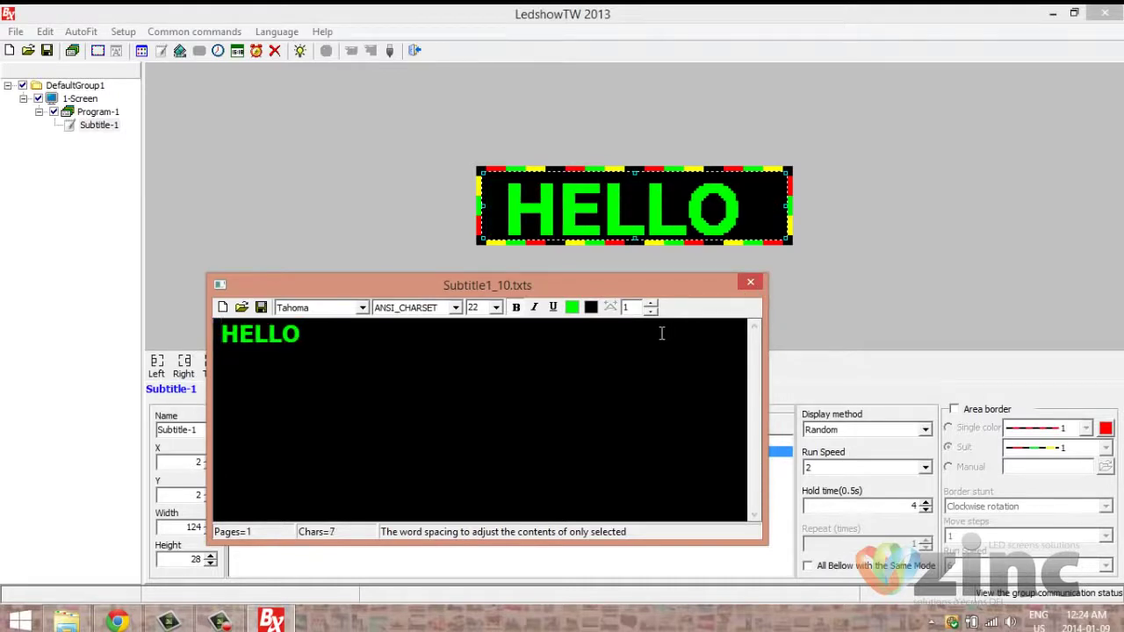
pyautogui.click(752, 283)
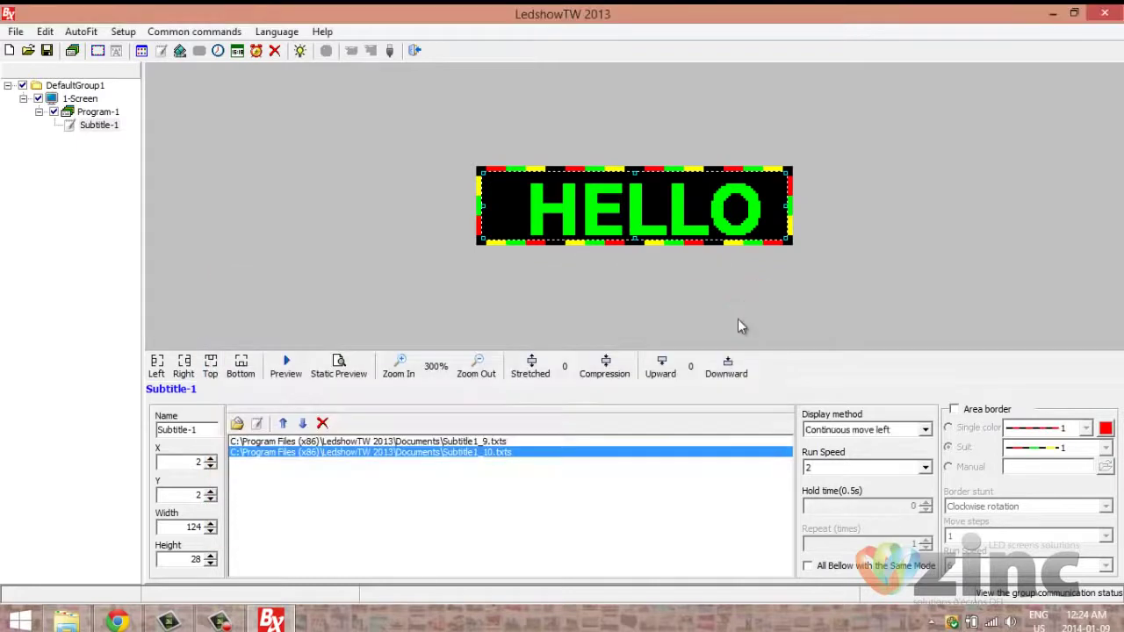
pyautogui.click(856, 434)
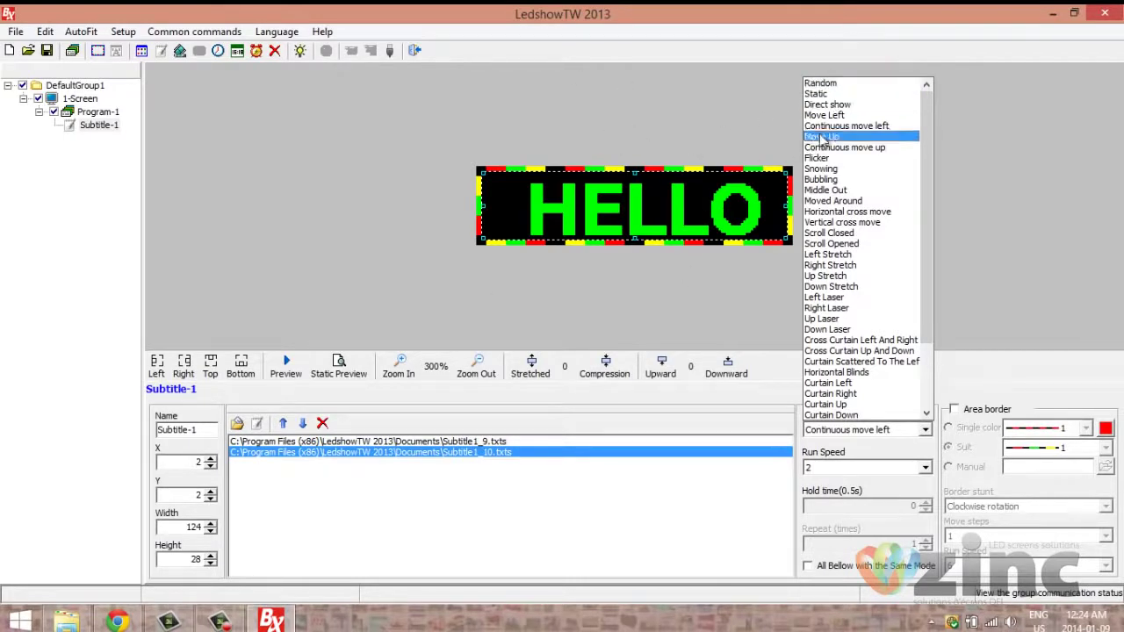
pyautogui.click(846, 88)
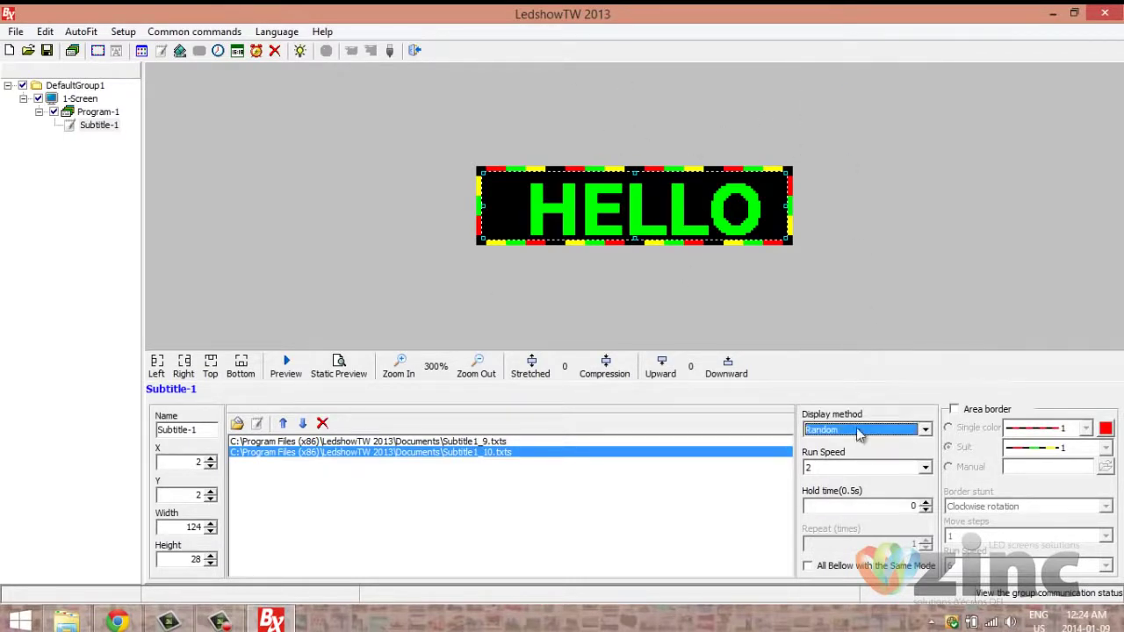
# Step: Set the hold time of the "HELLO" subtitle to 6 and add an empty third subtitle text, closing its editor
pyautogui.doubleClick(880, 507)
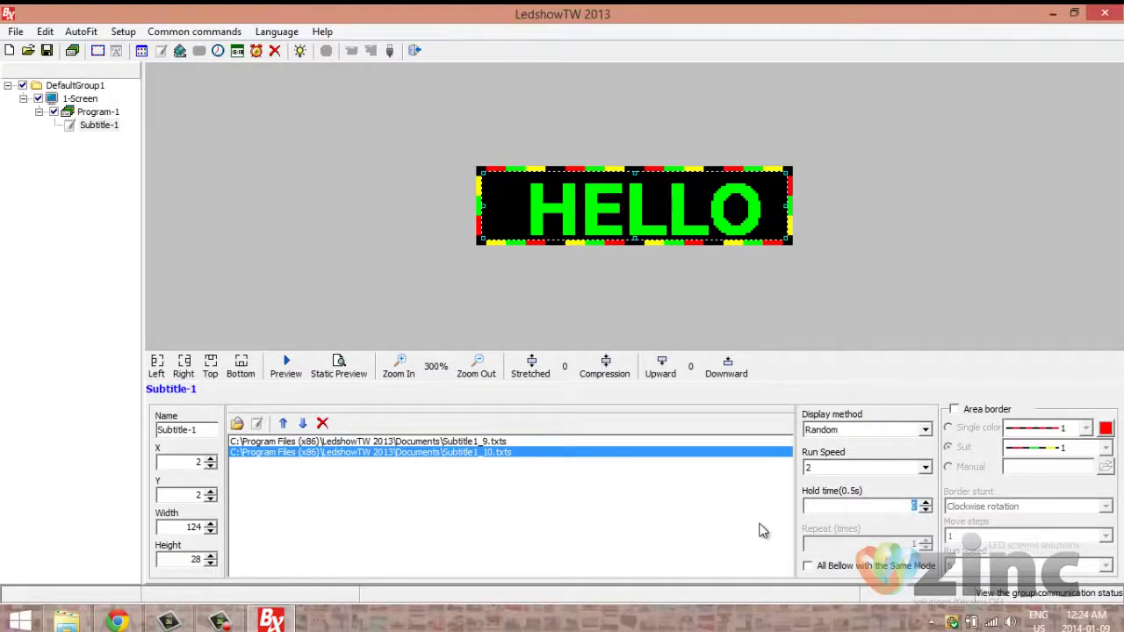
pyautogui.write('6')
pyautogui.click(258, 424)
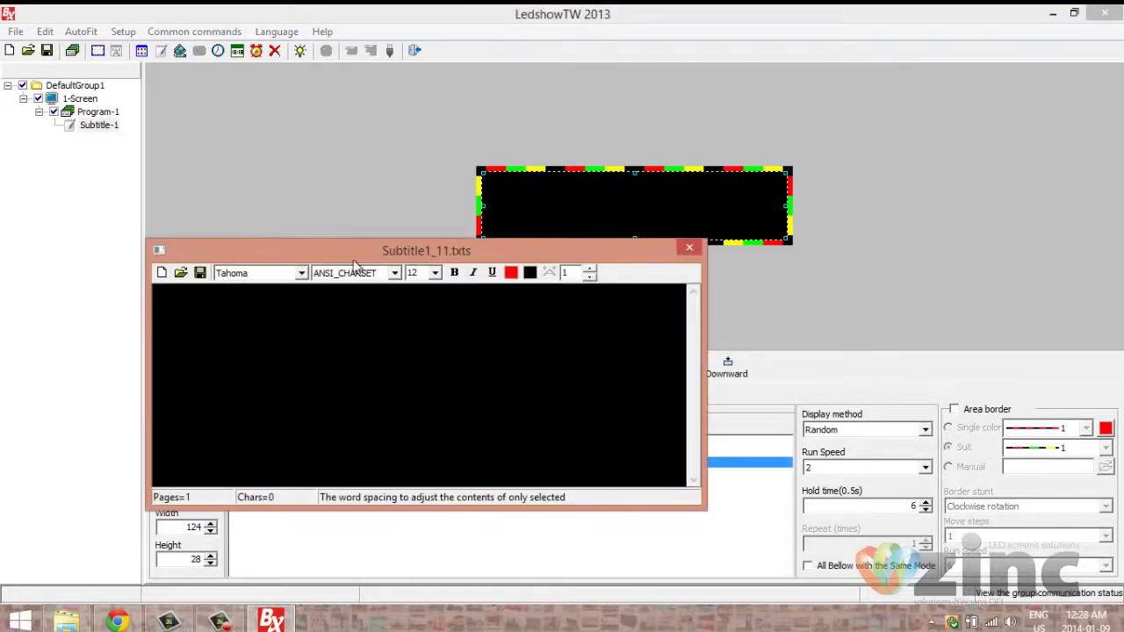
pyautogui.click(688, 249)
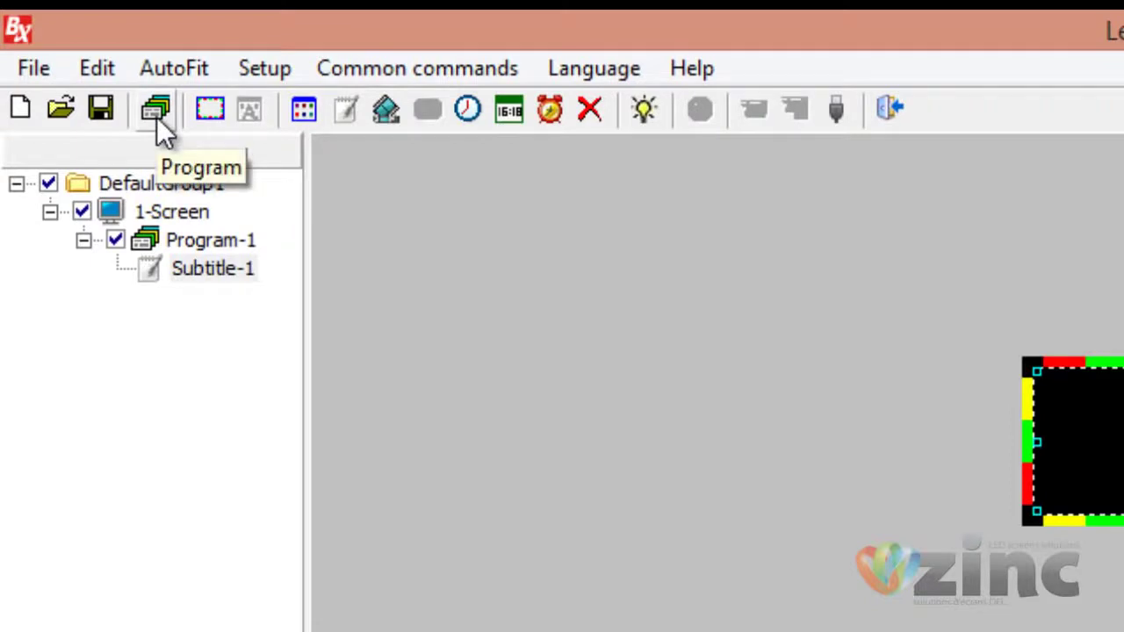
# Step: Add a second program to the screen, view Program-1 for comparison, and select Program-2
pyautogui.click(157, 117)
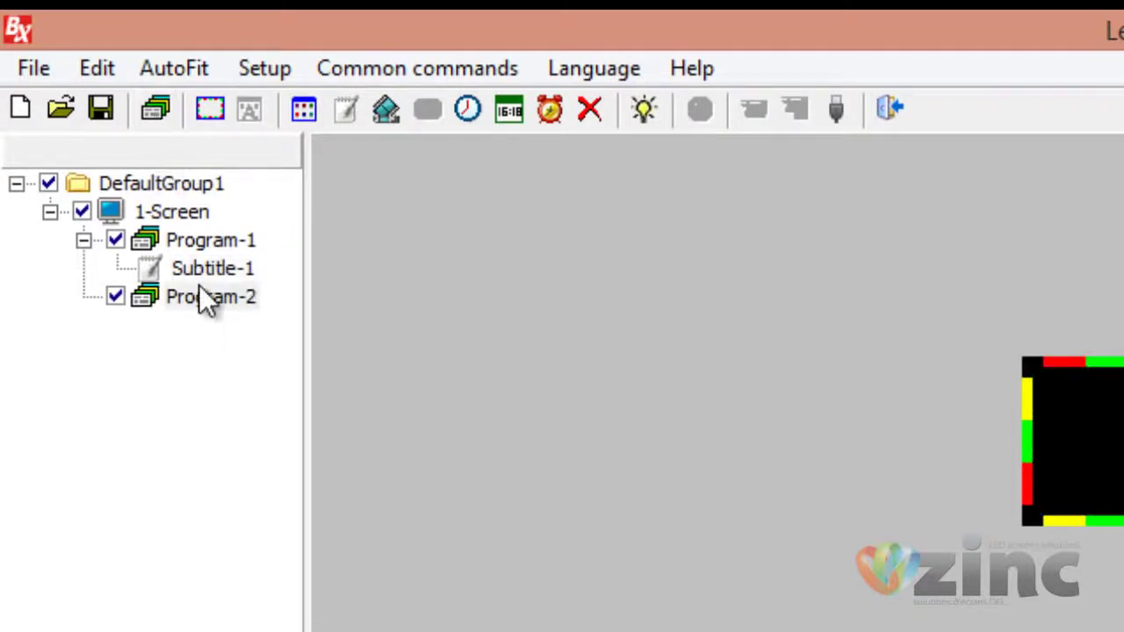
pyautogui.click(200, 240)
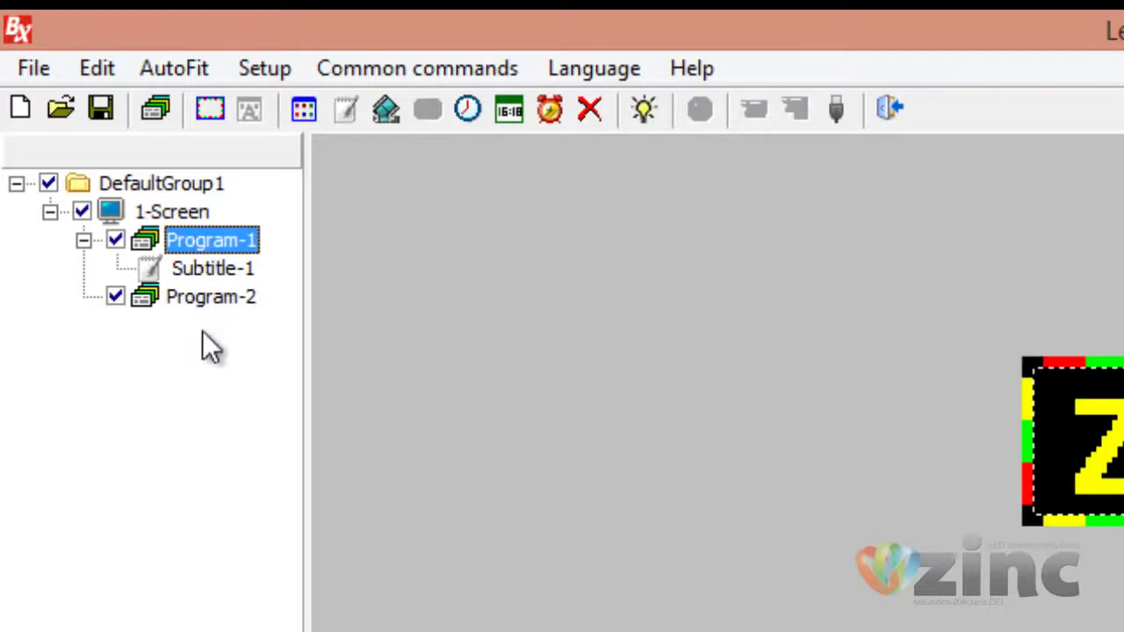
pyautogui.click(219, 296)
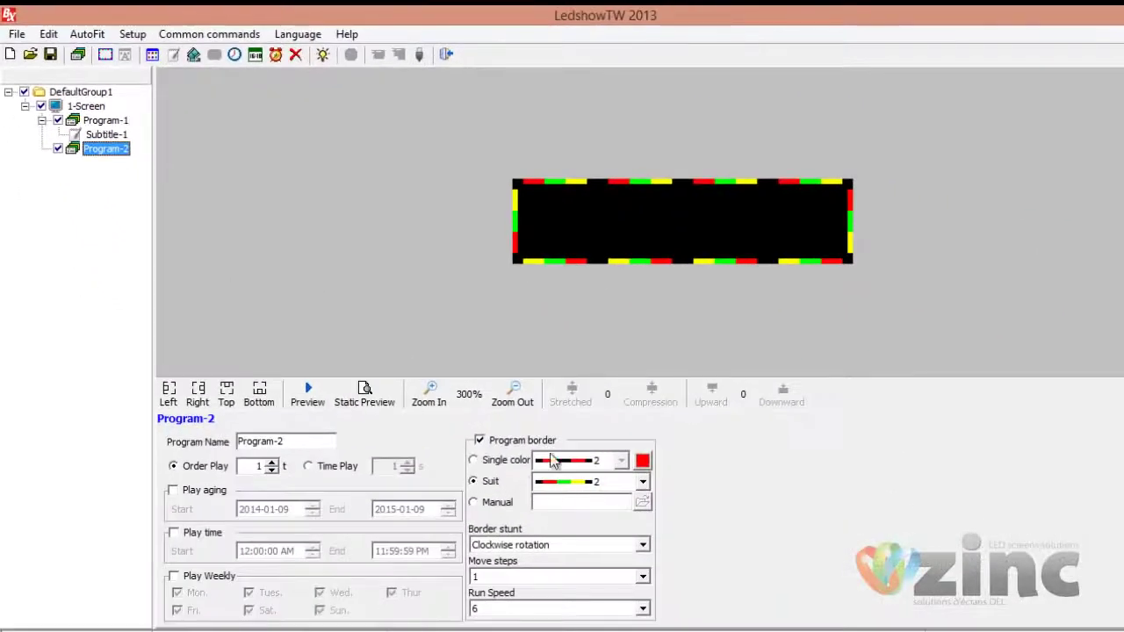
# Step: Switch Program-2's border off and on for comparison, and set its Suit border pattern to 1
pyautogui.click(482, 445)
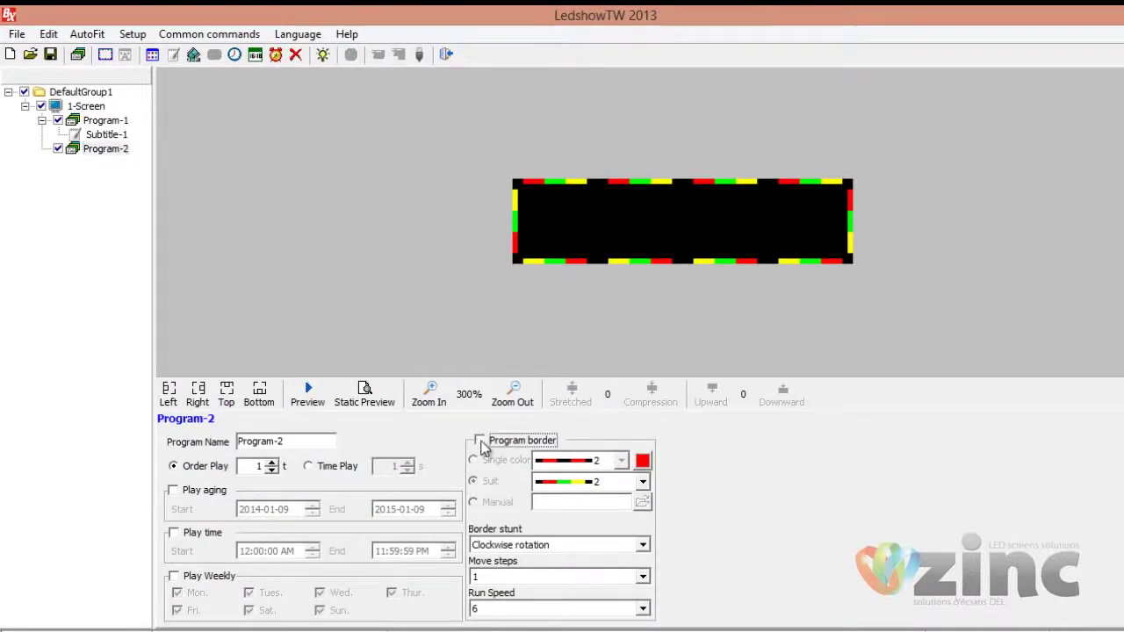
pyautogui.click(482, 445)
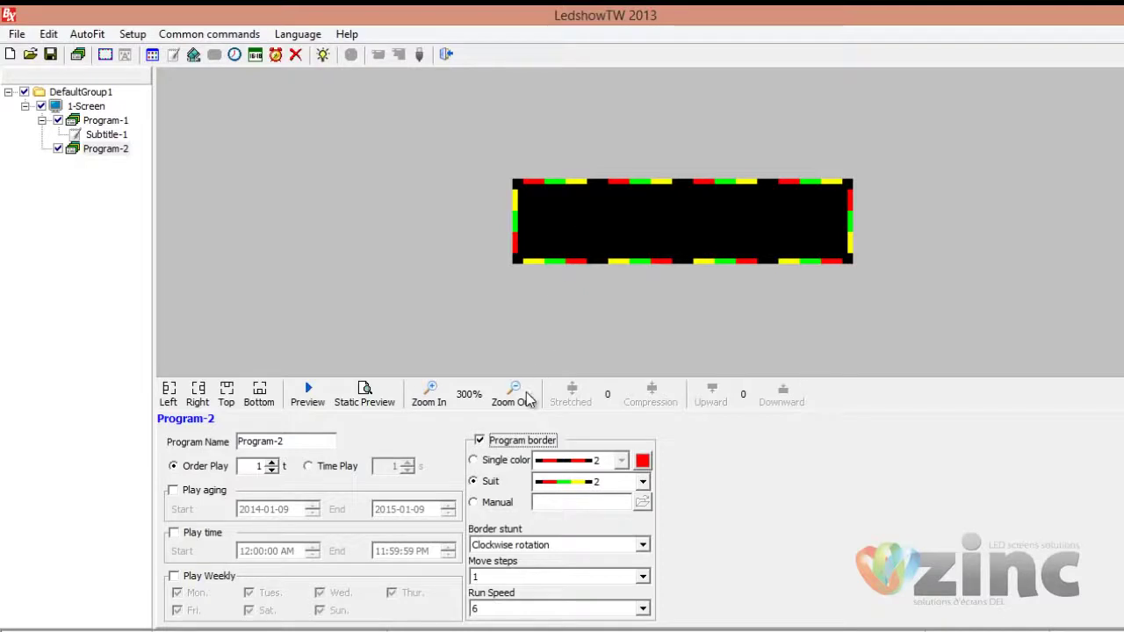
pyautogui.click(479, 441)
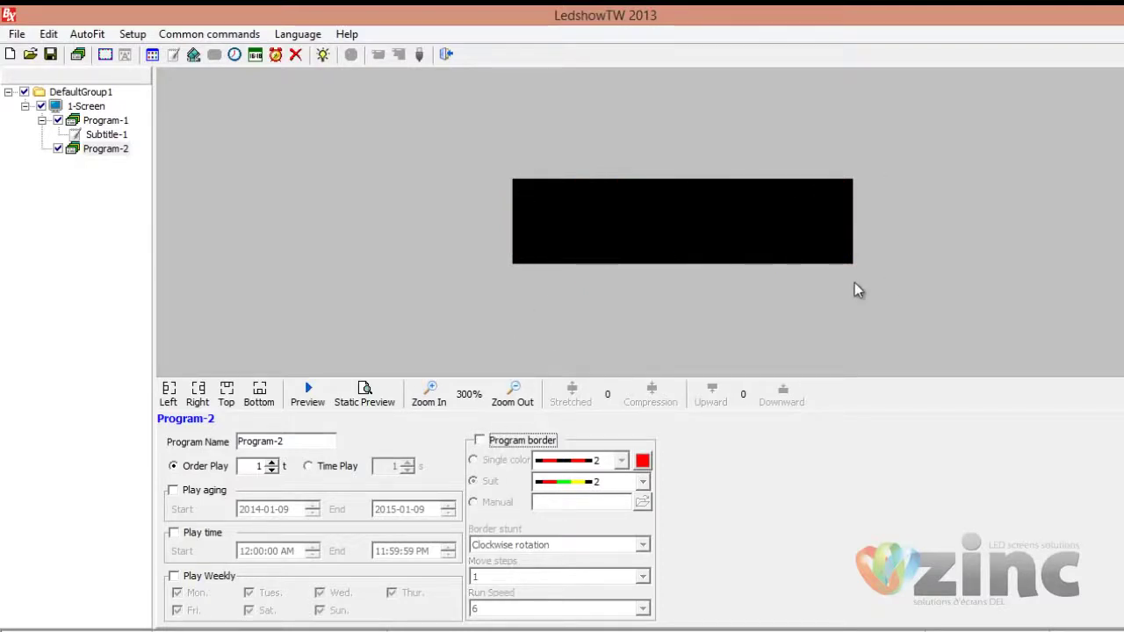
pyautogui.click(479, 441)
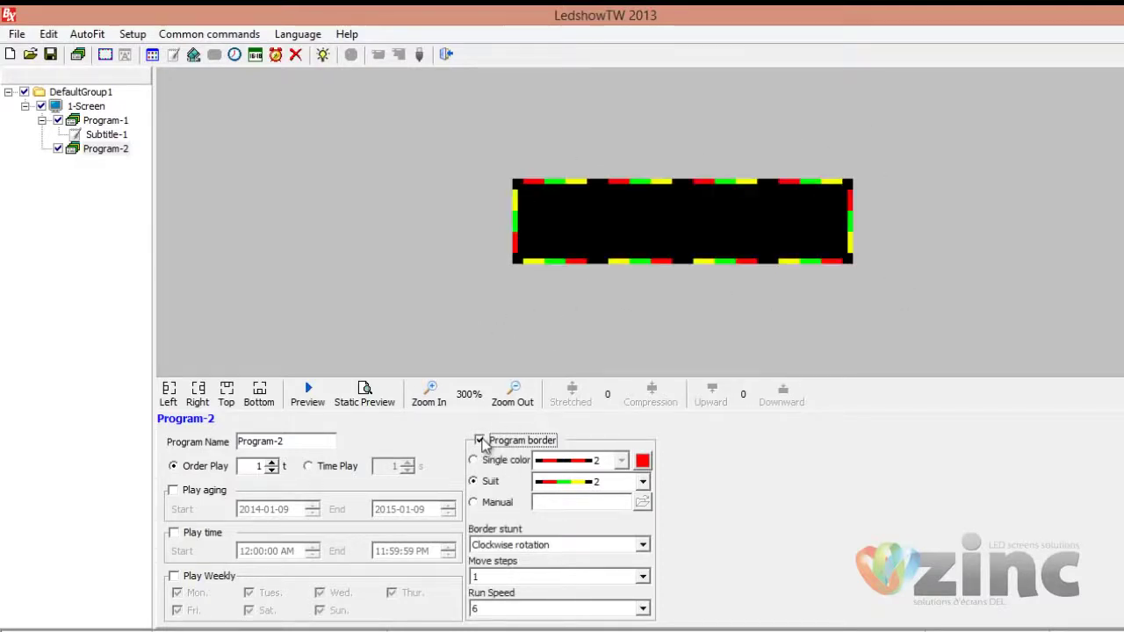
pyautogui.click(590, 484)
pyautogui.scroll(1, 607, 354)
pyautogui.click(589, 251)
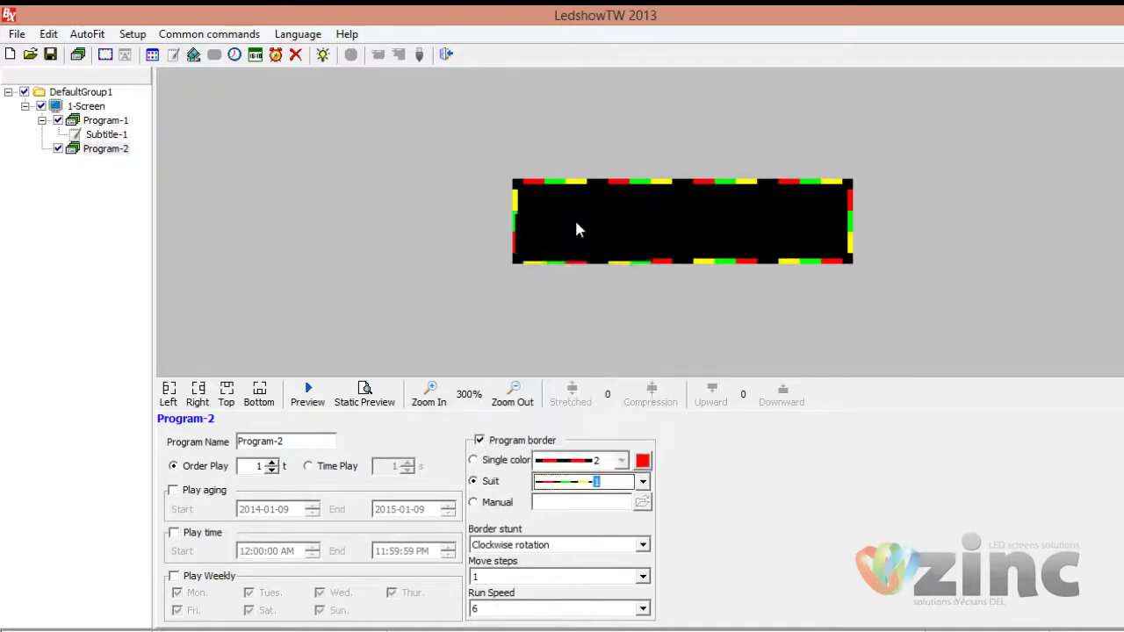
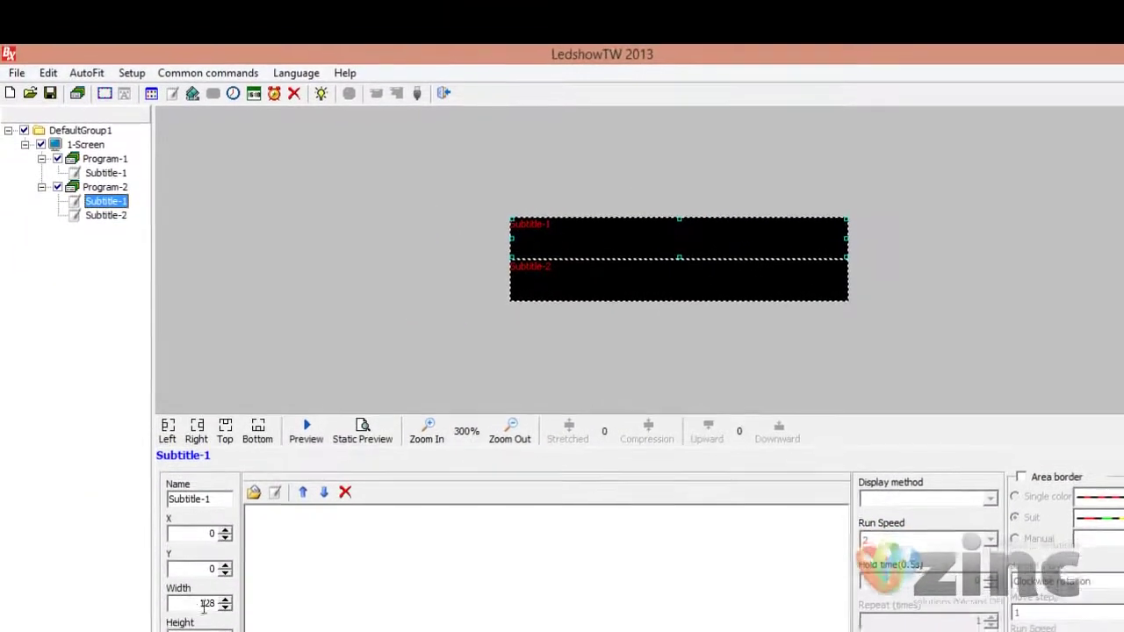
# Step: Examine the size and position of Program-2's two subtitle areas and compare them with Program-1's subtitle
pyautogui.moveTo(200, 622); pyautogui.dragTo(242, 626)
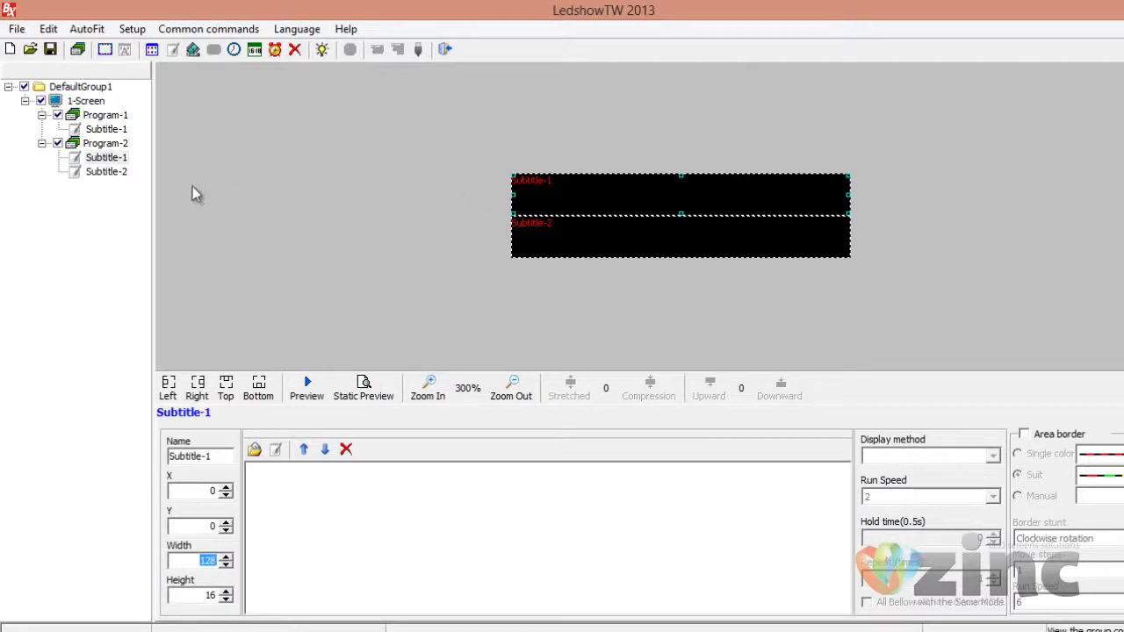
pyautogui.click(117, 174)
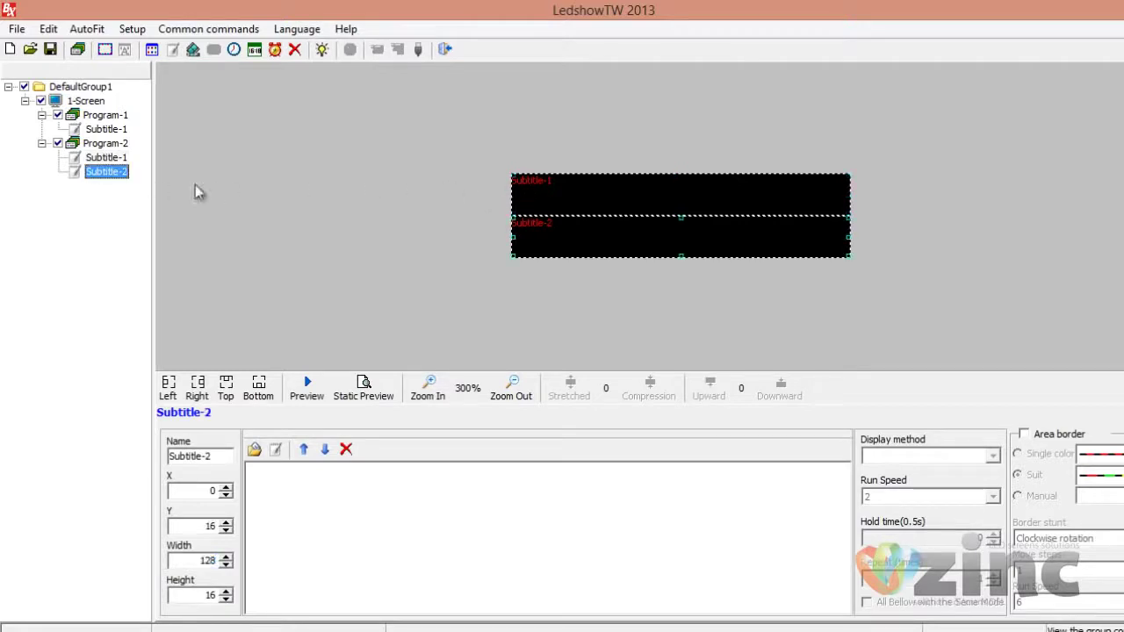
pyautogui.click(571, 247)
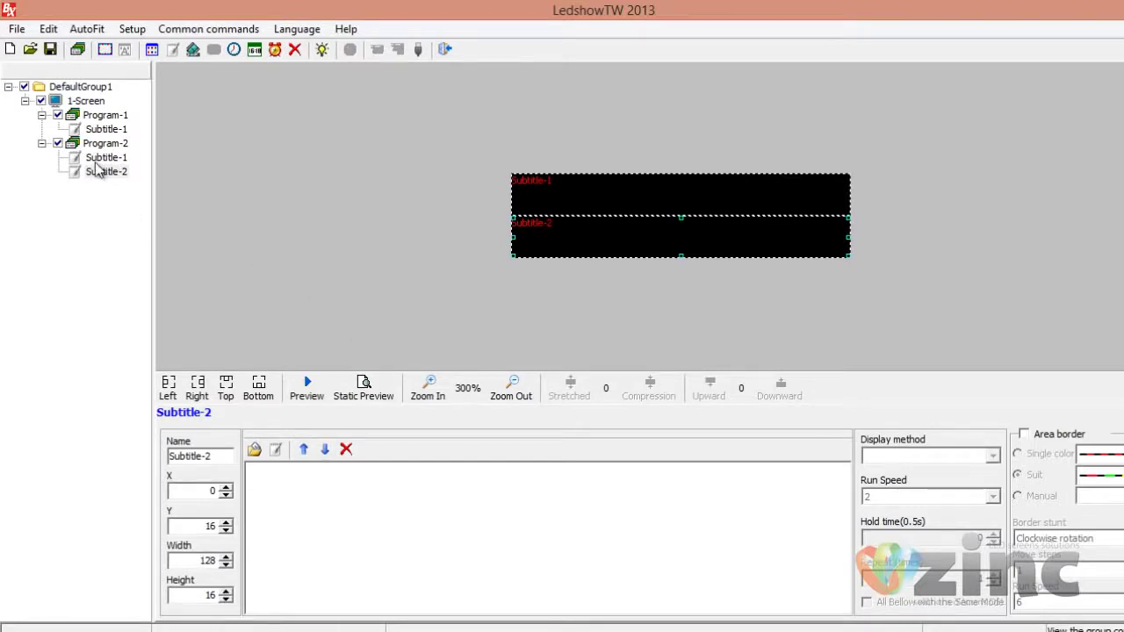
pyautogui.click(109, 116)
pyautogui.click(107, 129)
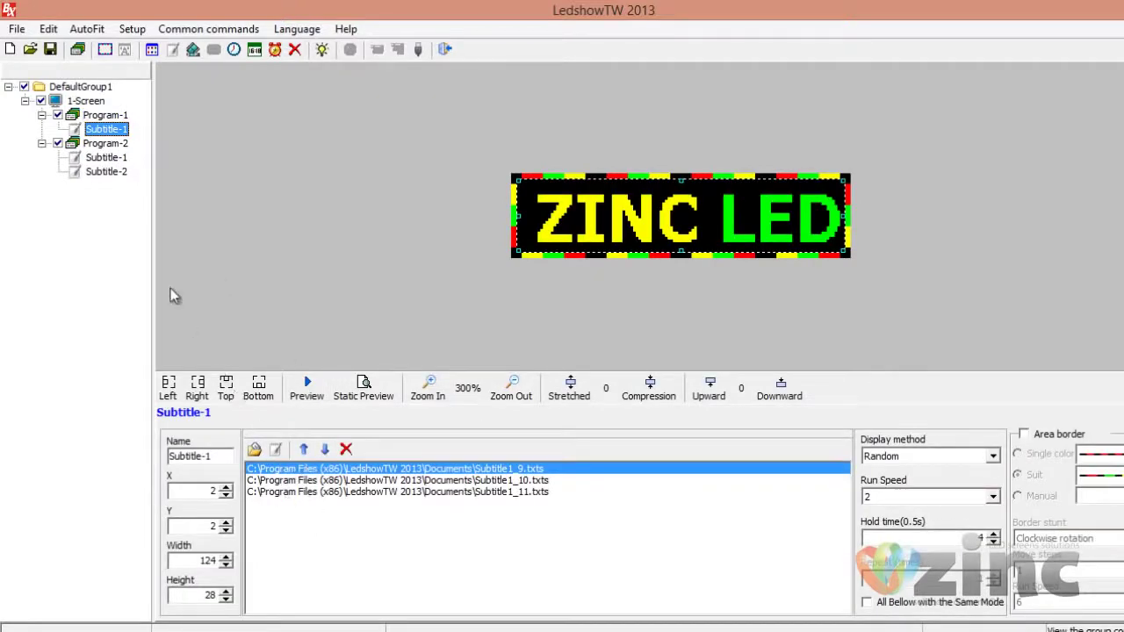
# Step: Create a subtitle text in Program-2's Subtitle-1 reading "ZINC LED" and make it bold
pyautogui.click(112, 154)
pyautogui.click(116, 170)
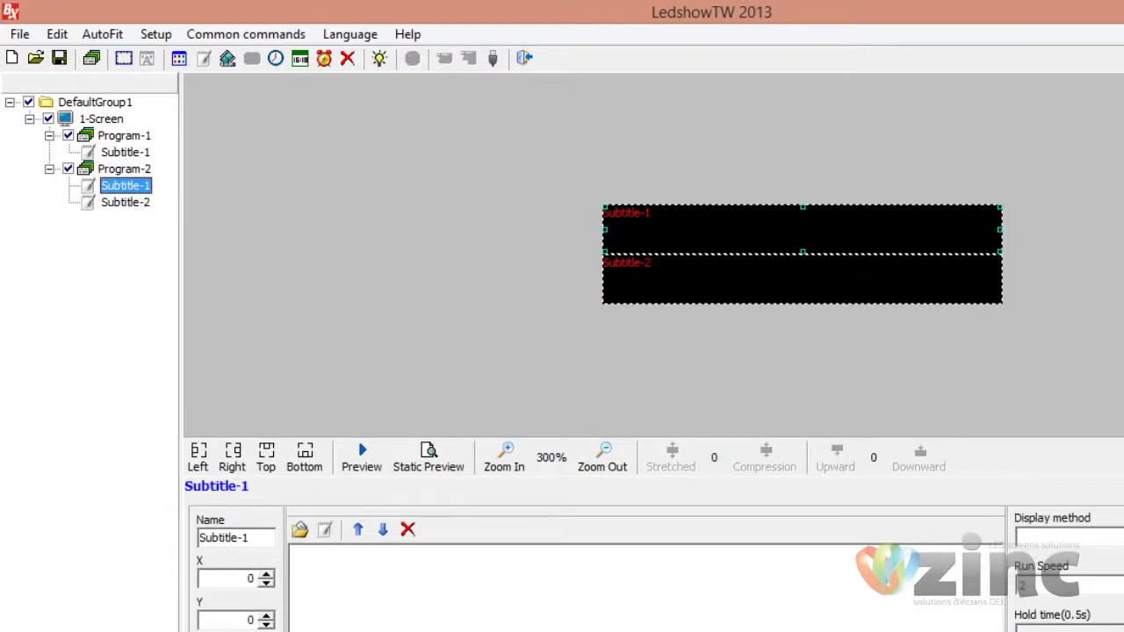
pyautogui.click(325, 530)
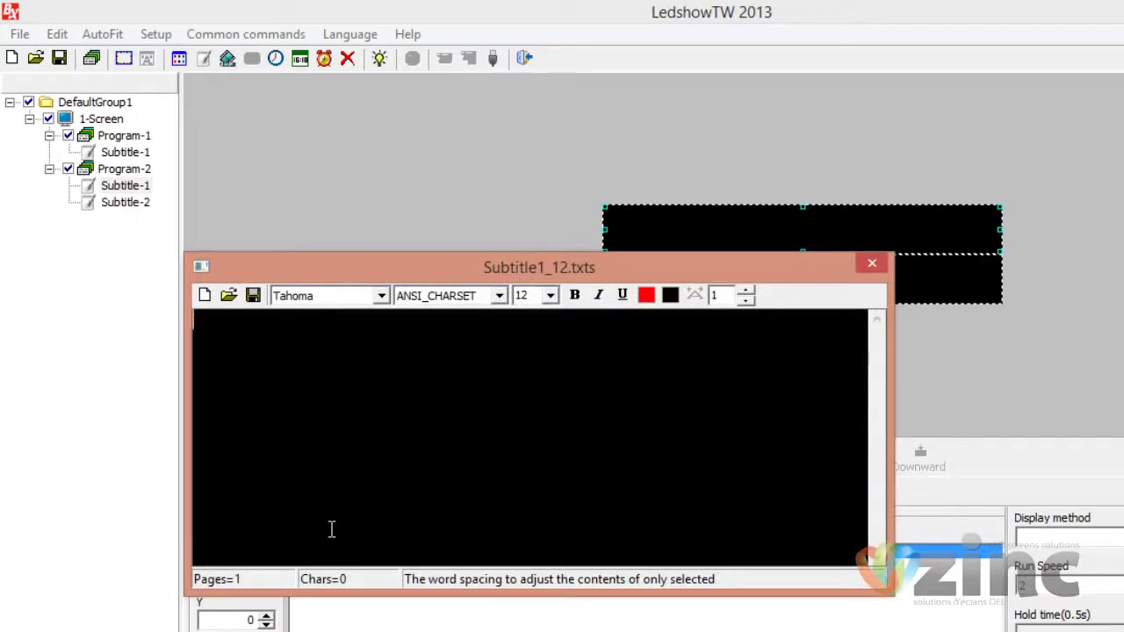
pyautogui.write('ZIN')
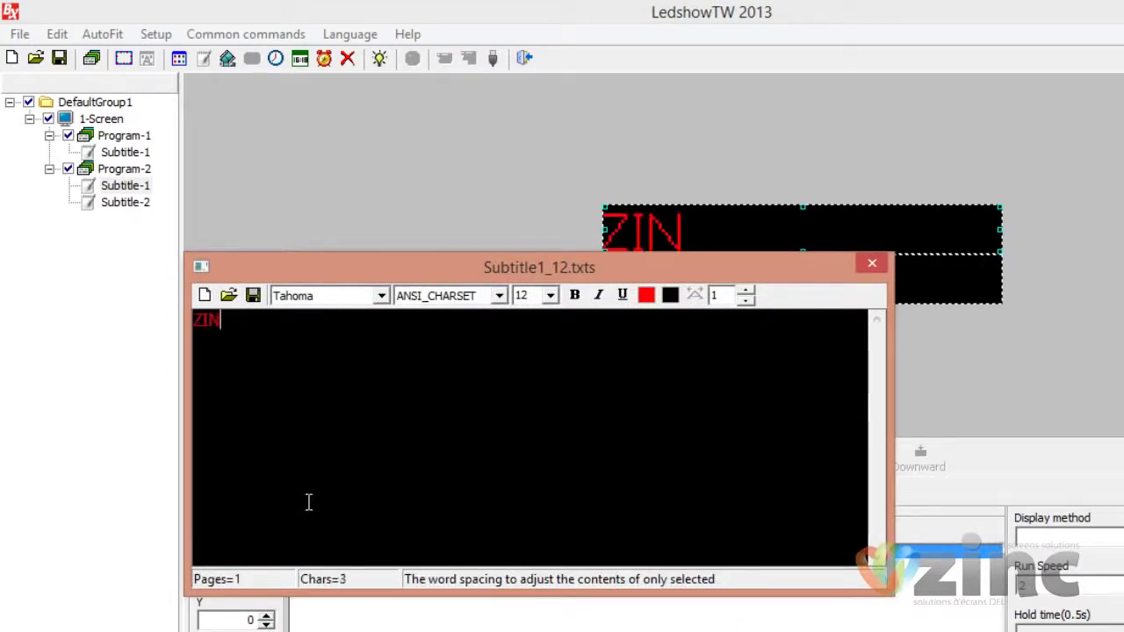
pyautogui.write('S')
pyautogui.press('BackSpace')
pyautogui.write('C ')
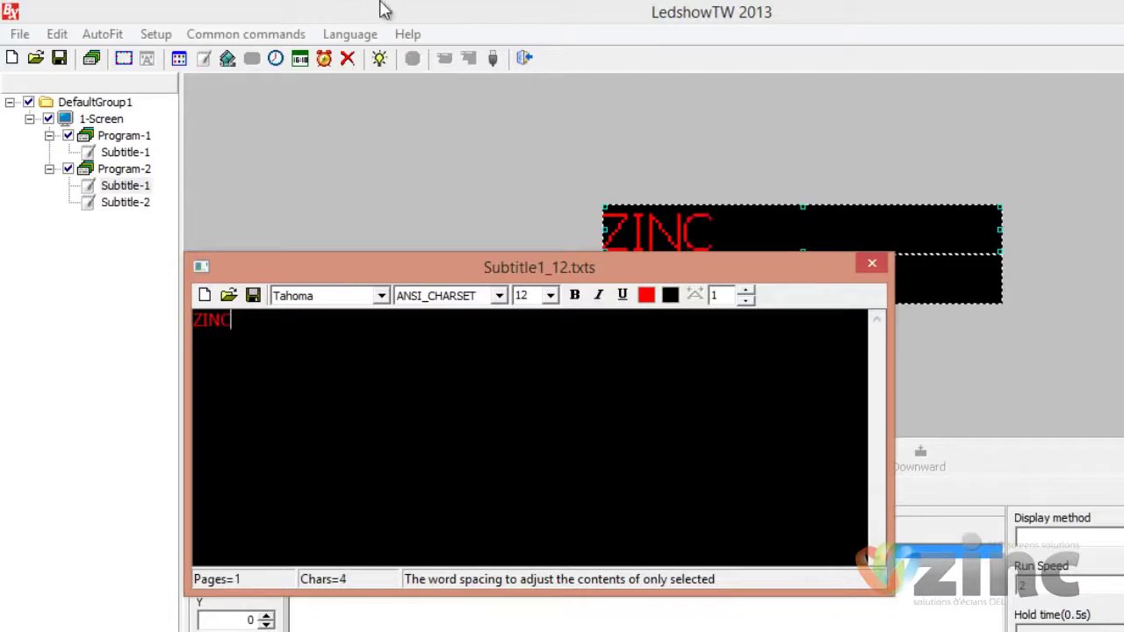
pyautogui.write('LED')
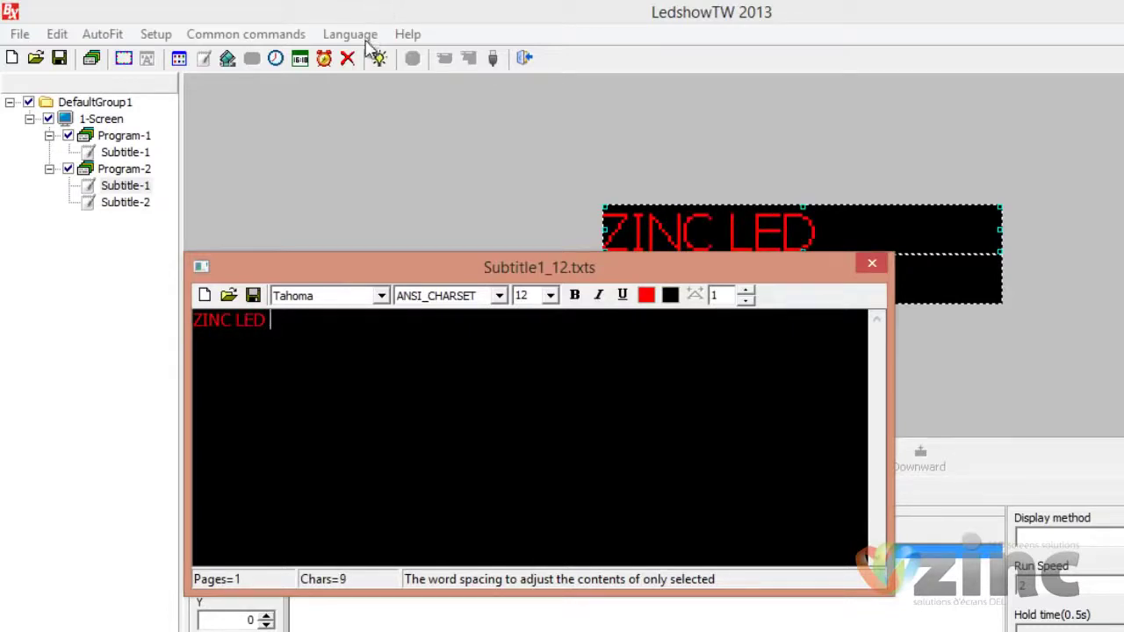
pyautogui.moveTo(339, 316); pyautogui.dragTo(53, 313)
pyautogui.click(574, 297)
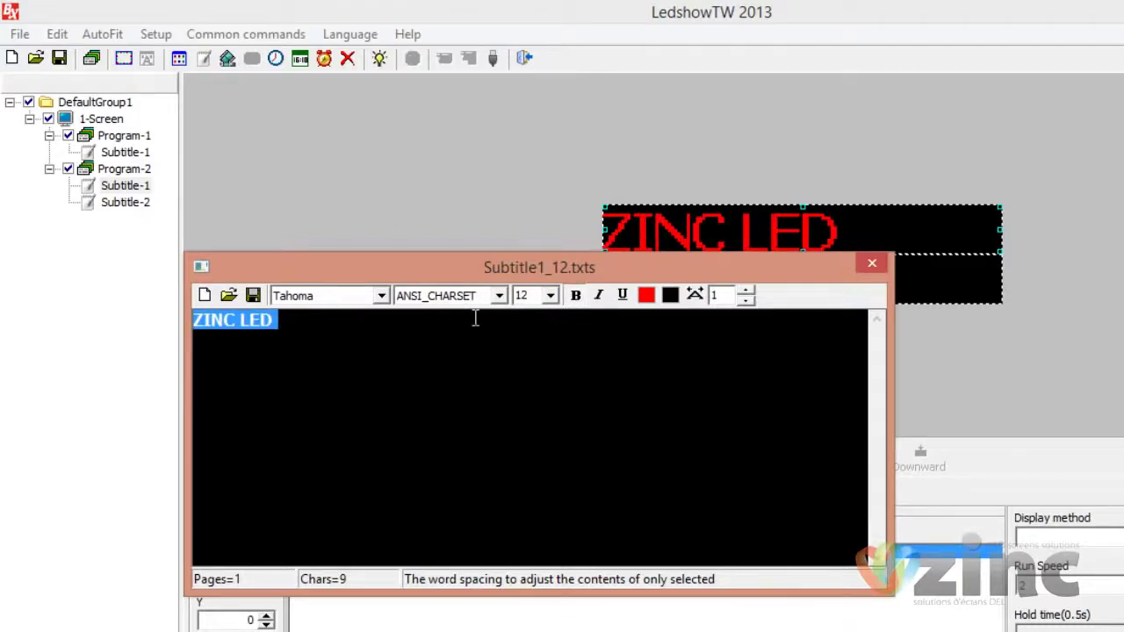
# Step: Try indenting the "ZINC LED" text with five leading spaces, and remove them again
pyautogui.press('Home')
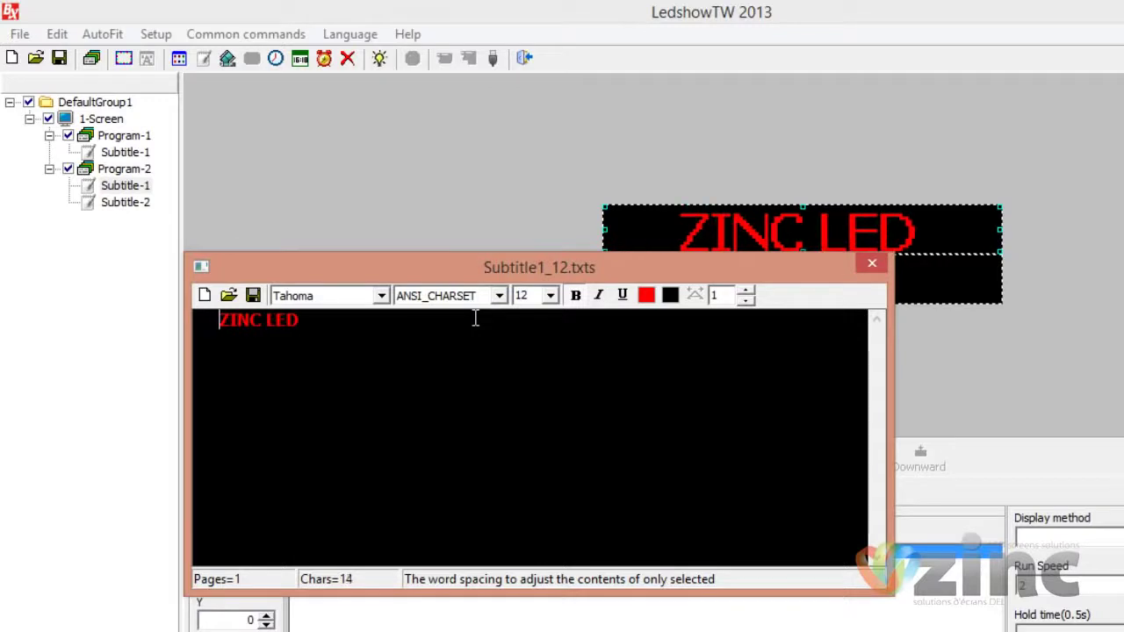
pyautogui.press('BackSpace')
pyautogui.press('BackSpace')
pyautogui.press('BackSpace')
pyautogui.press('BackSpace')
pyautogui.press('BackSpace')
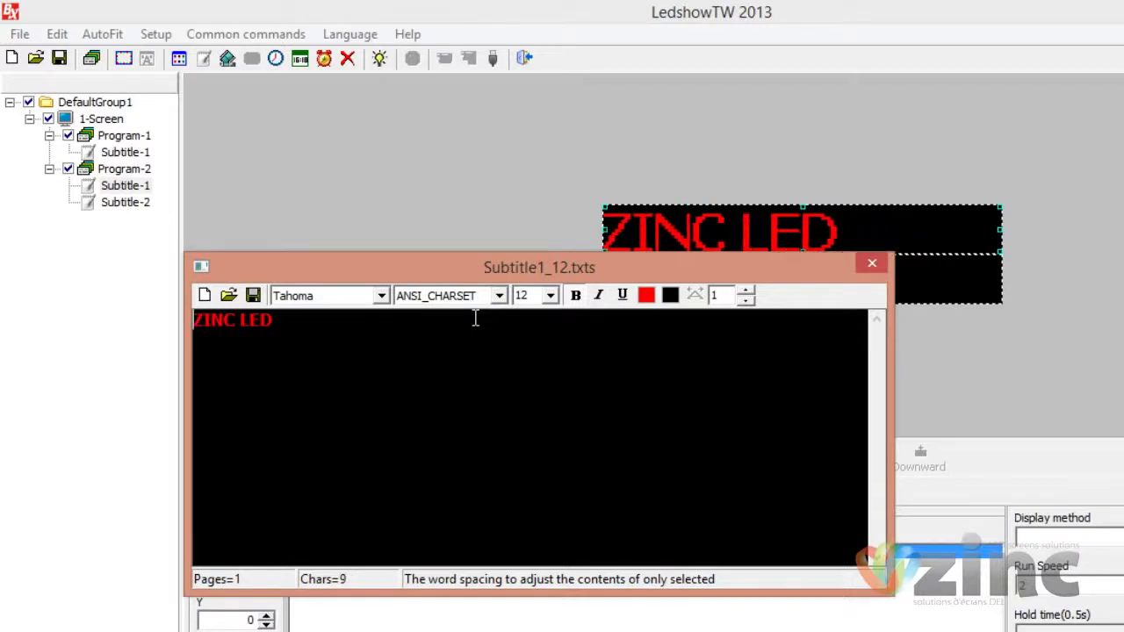
# Step: Widen the spacing of the whole "ZINC LED" text so it spans the subtitle area, and close its editor
pyautogui.hotkey('ctrl', 'a')
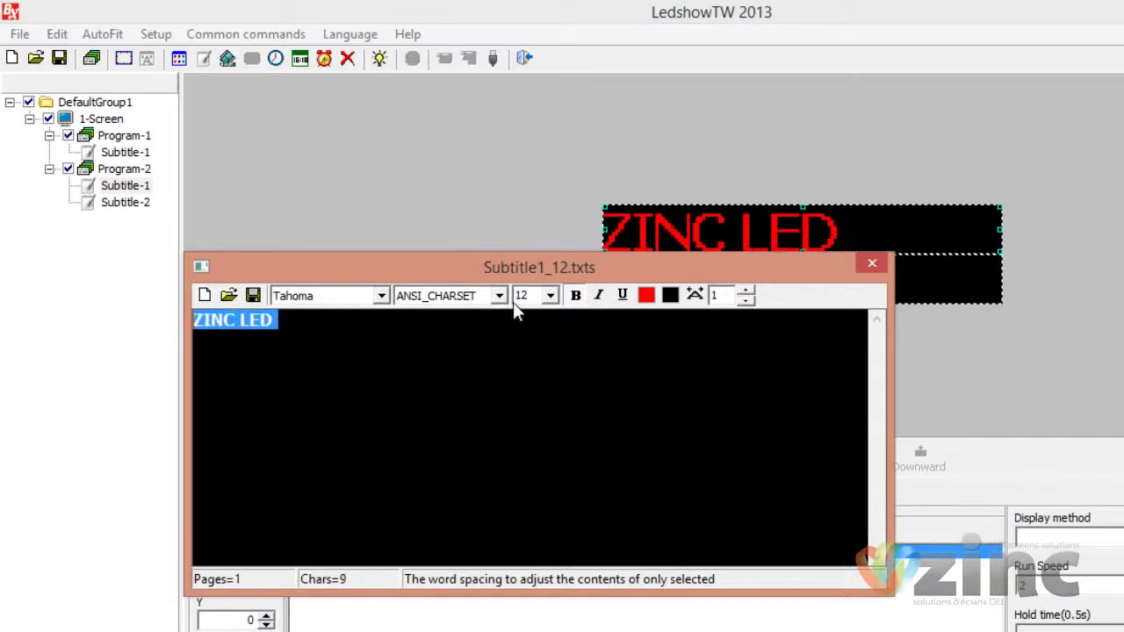
pyautogui.click(691, 304)
pyautogui.moveTo(712, 307); pyautogui.dragTo(760, 307)
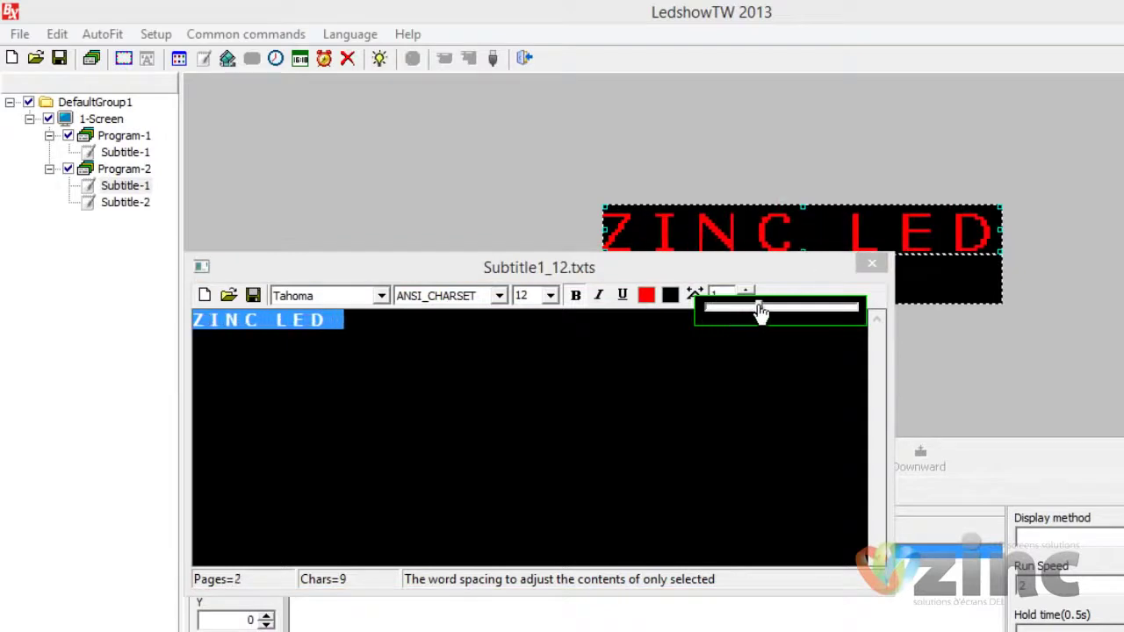
pyautogui.click(871, 264)
pyautogui.click(872, 264)
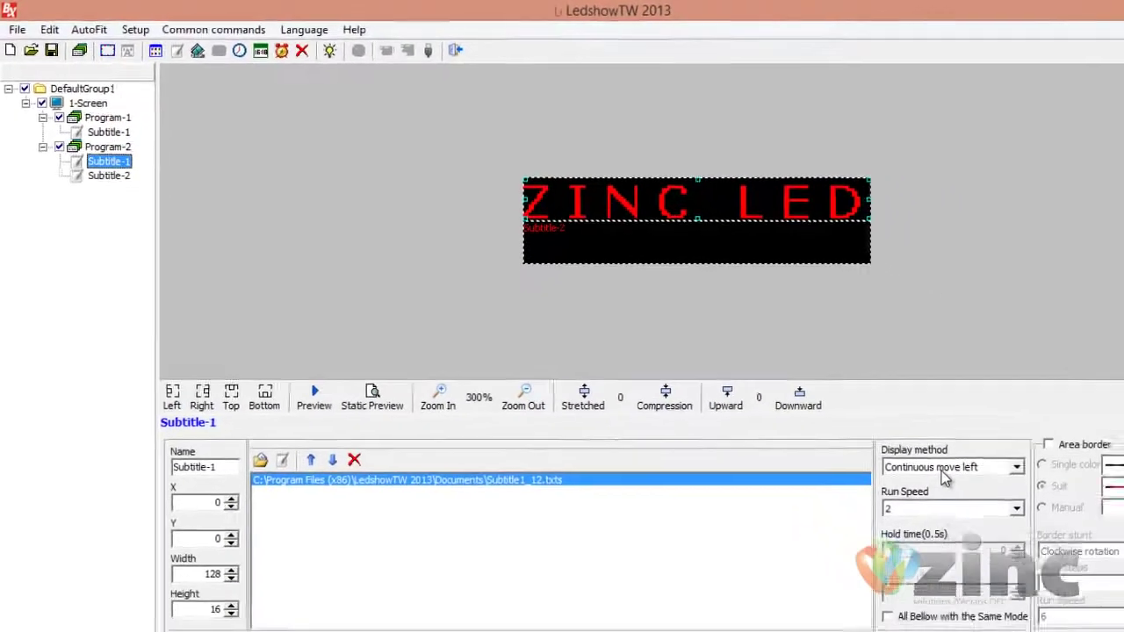
# Step: Set the display method of Program-2's "ZINC LED" subtitle to Random with a hold time of 8
pyautogui.click(1089, 538)
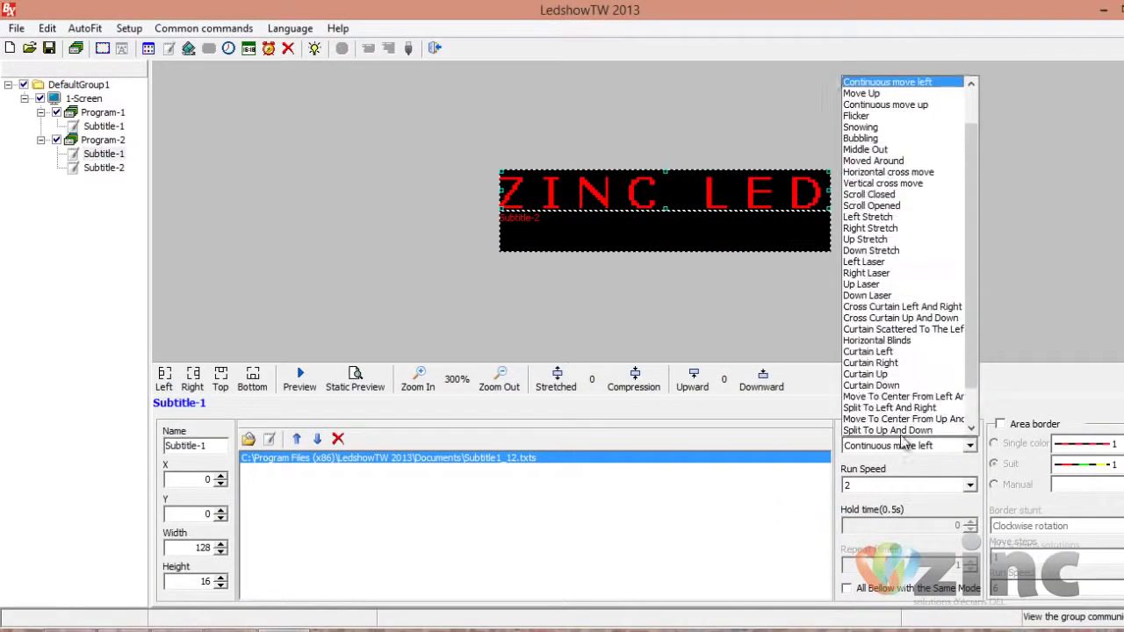
pyautogui.scroll(2, 901, 436)
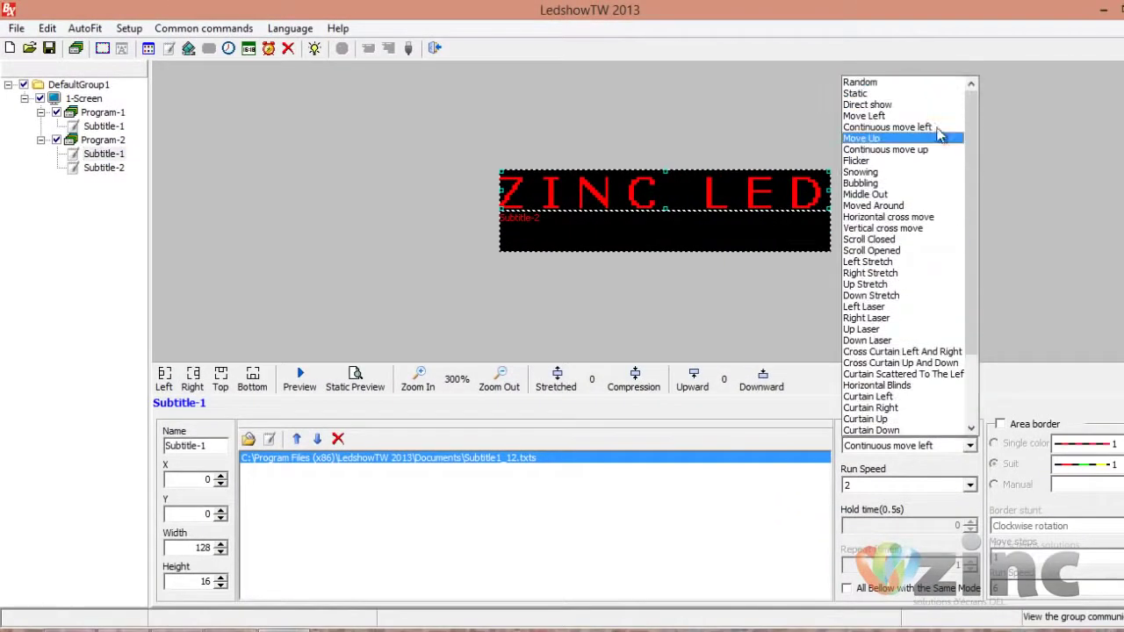
pyautogui.click(904, 83)
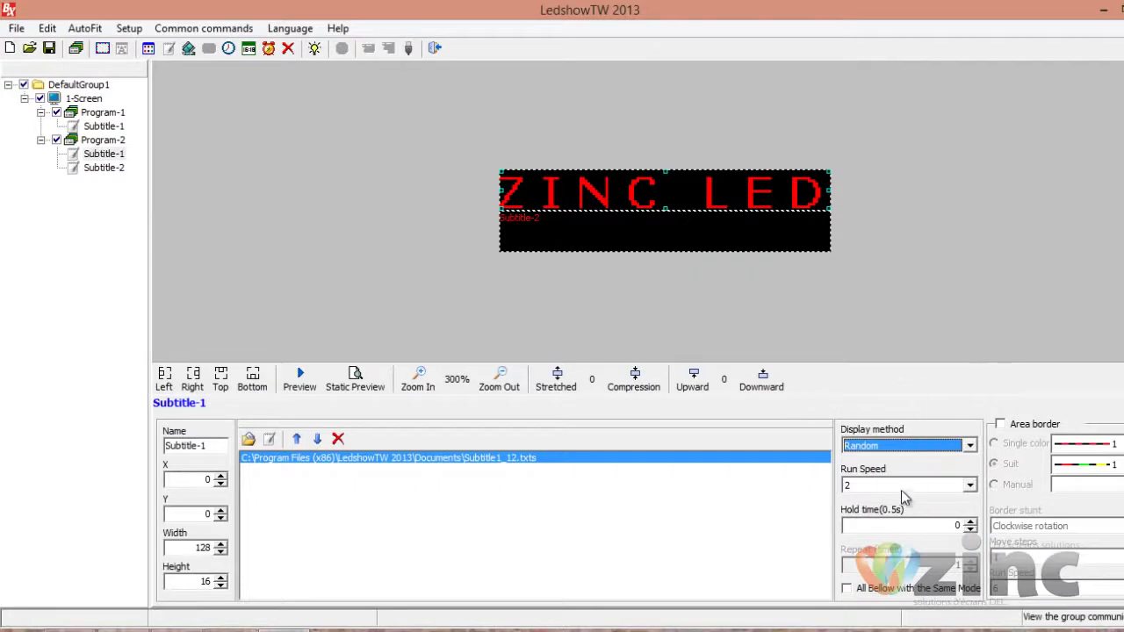
pyautogui.doubleClick(944, 525)
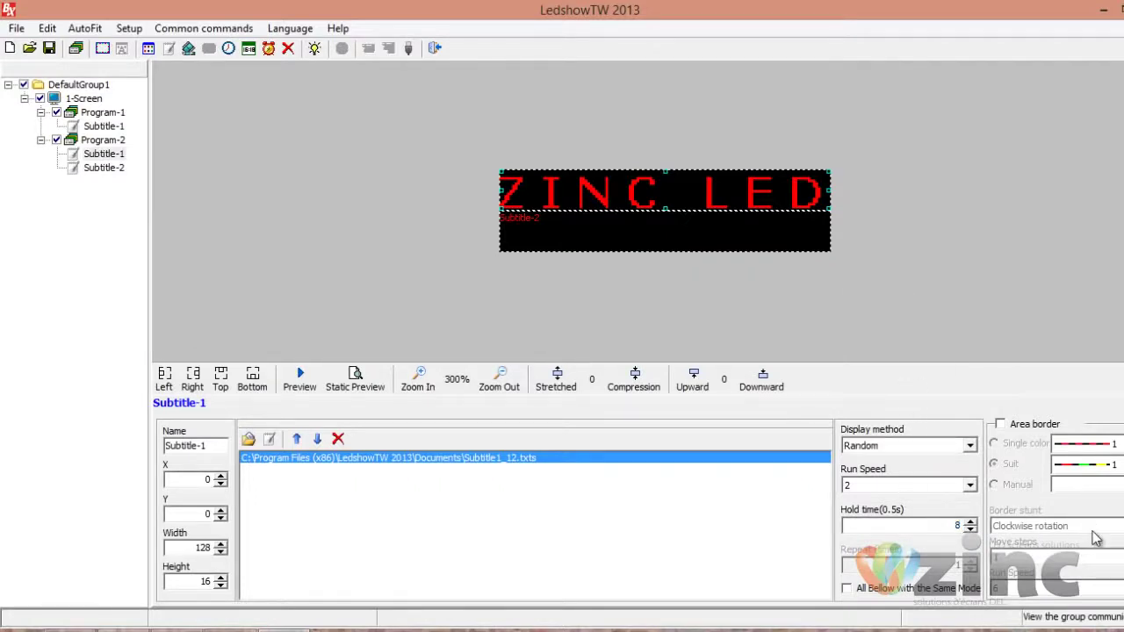
# Step: Create a subtitle text in Program-2's Subtitle-2 reading "SOLUTIONS"
pyautogui.click(103, 167)
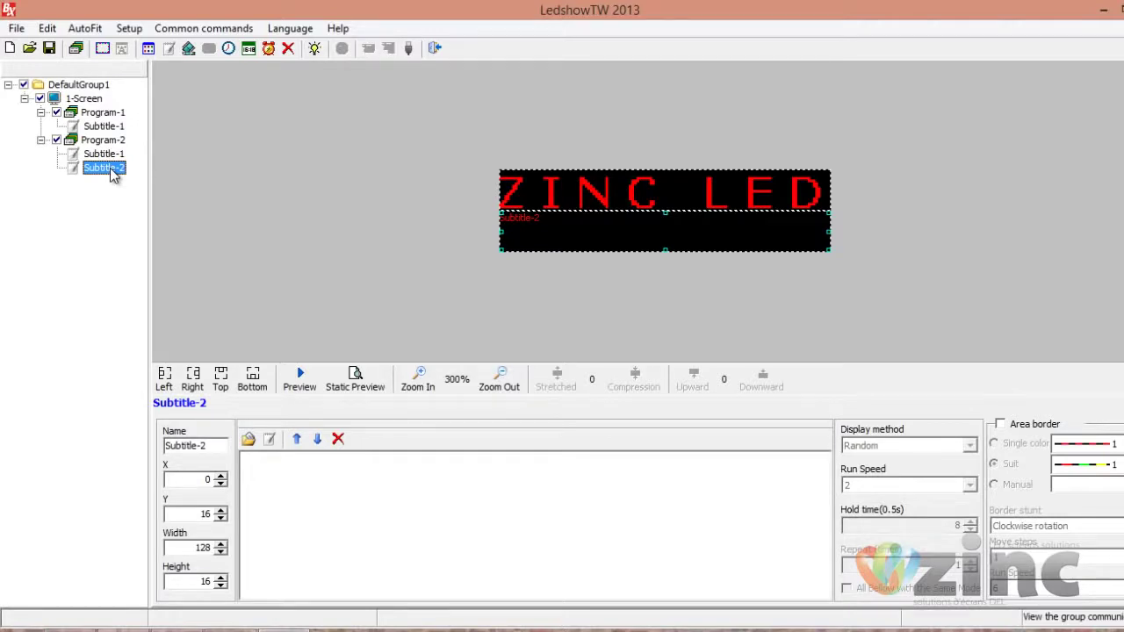
pyautogui.click(270, 440)
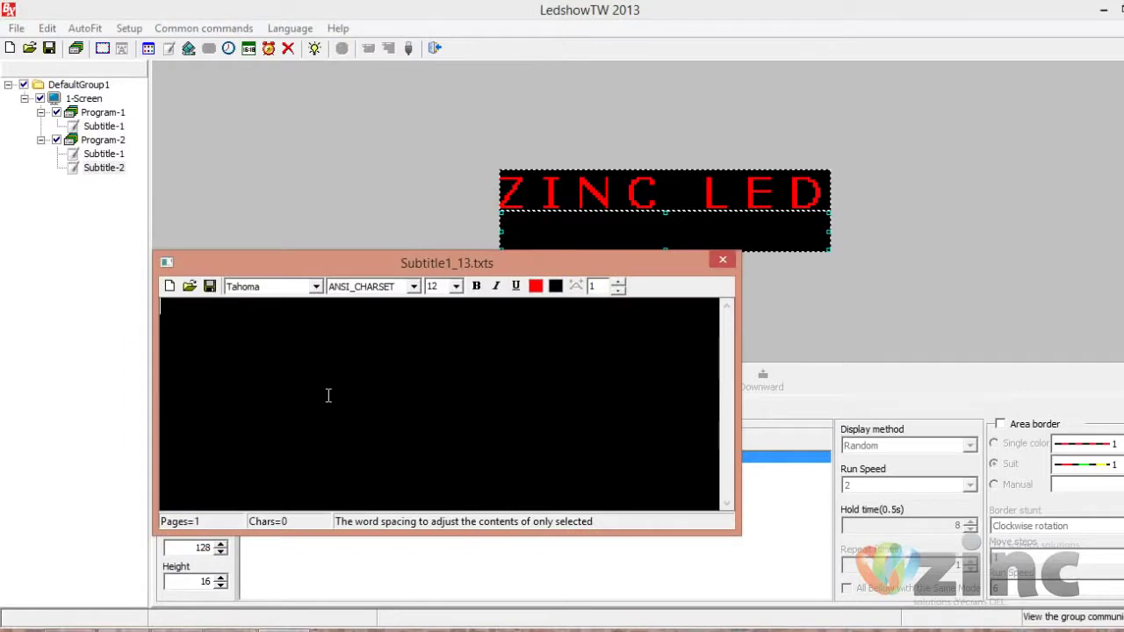
pyautogui.write('SOLUT')
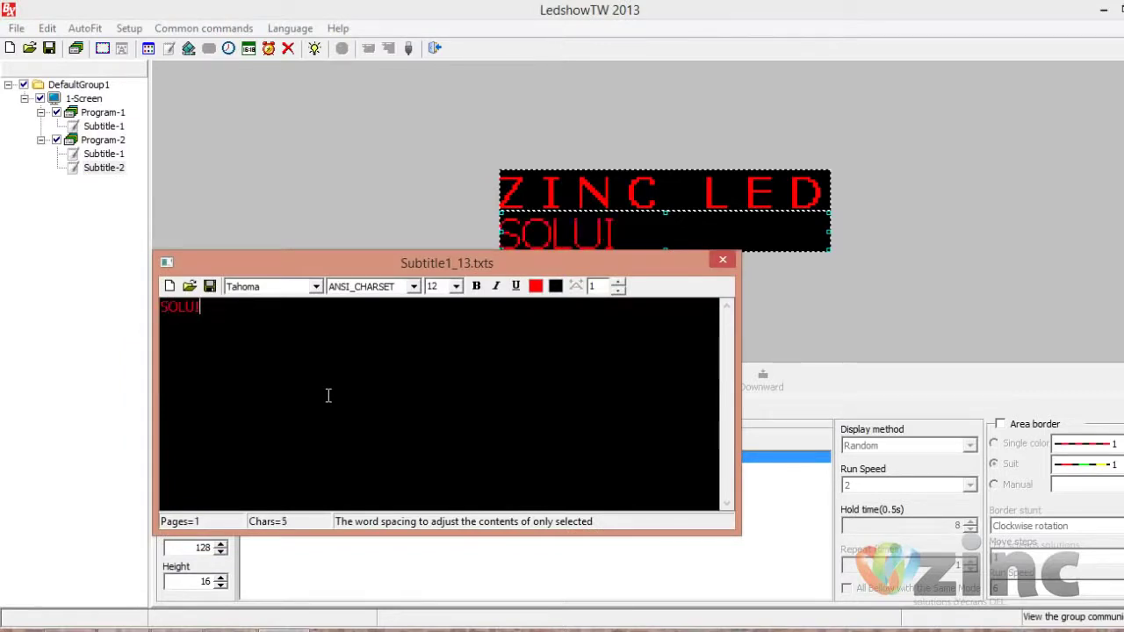
pyautogui.write('IONS')
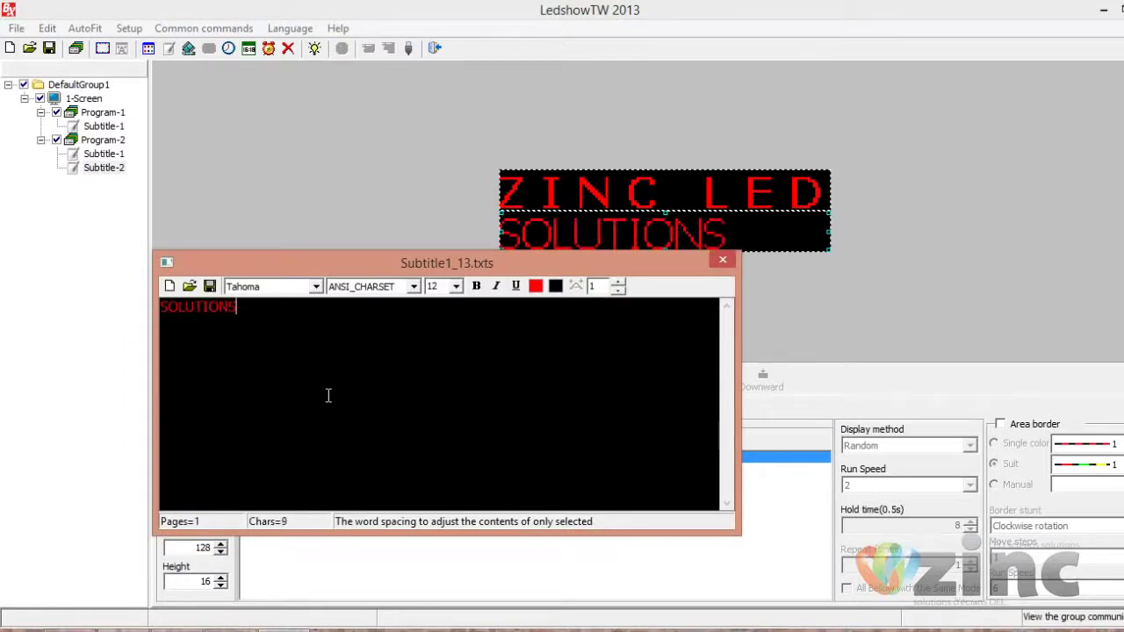
# Step: Make the "SOLUTIONS" text bold and green, centre it with four leading spaces, and close its editor
pyautogui.hotkey('ctrl', 'a')
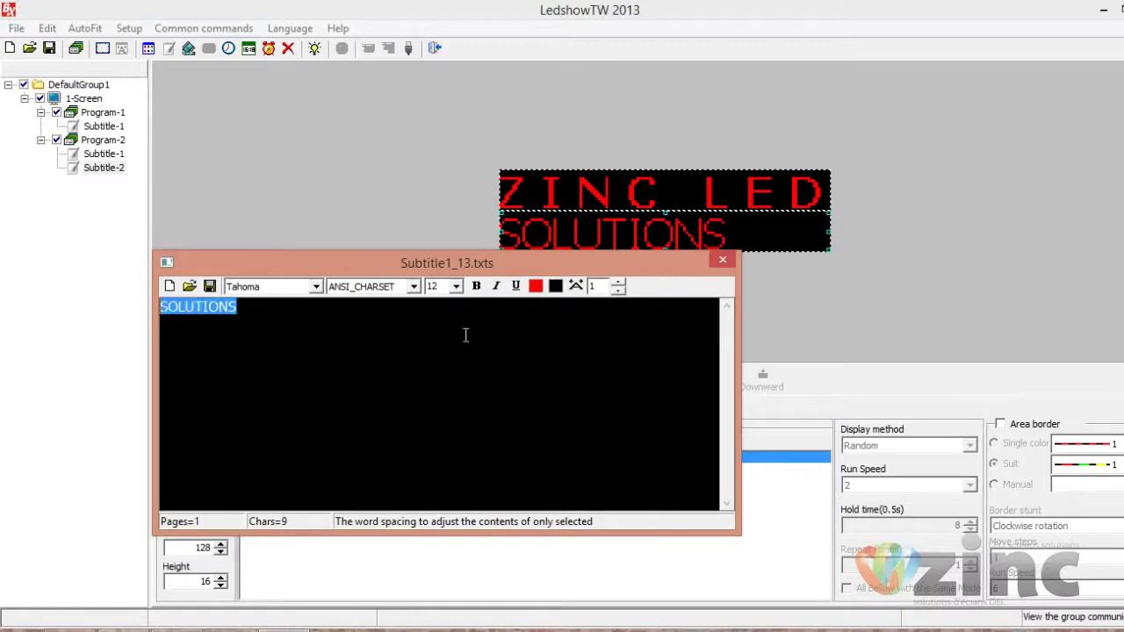
pyautogui.click(476, 287)
pyautogui.click(540, 288)
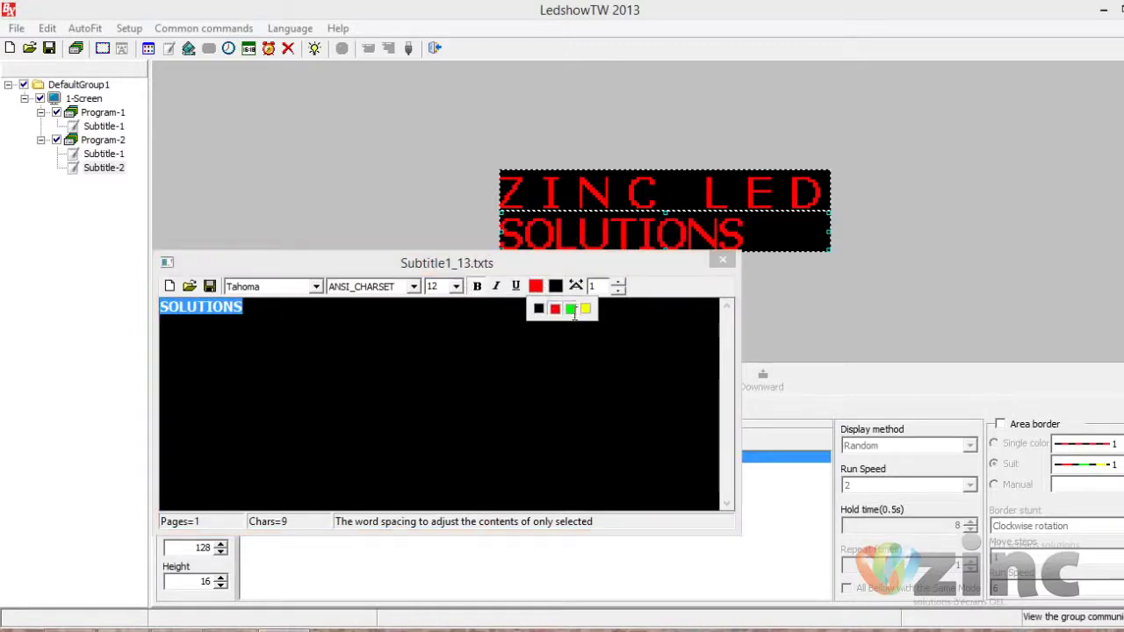
pyautogui.click(552, 312)
pyautogui.press('Home')
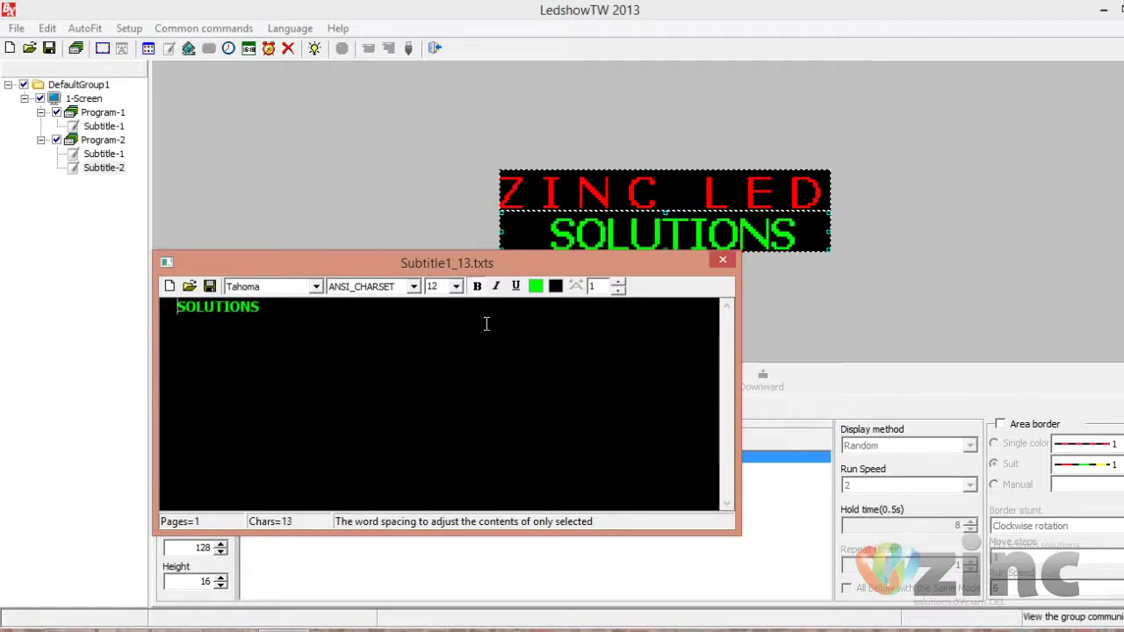
pyautogui.click(721, 263)
# Step: Set the display method of Program-2's "SOLUTIONS" subtitle to Random with a hold time of 8
pyautogui.click(969, 445)
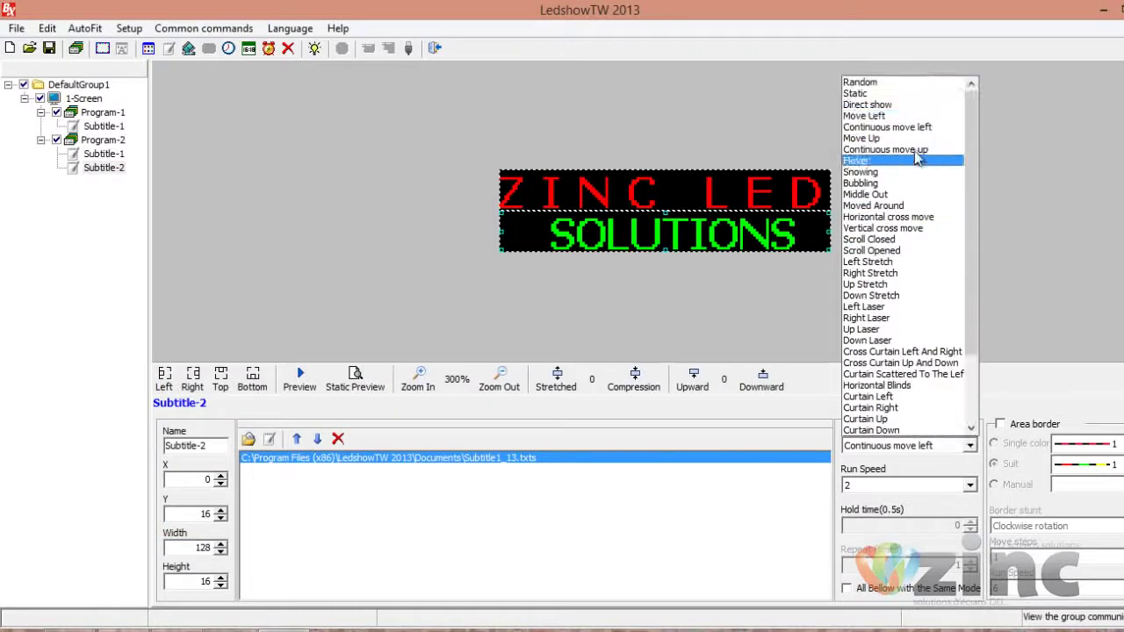
pyautogui.click(864, 81)
pyautogui.click(941, 525)
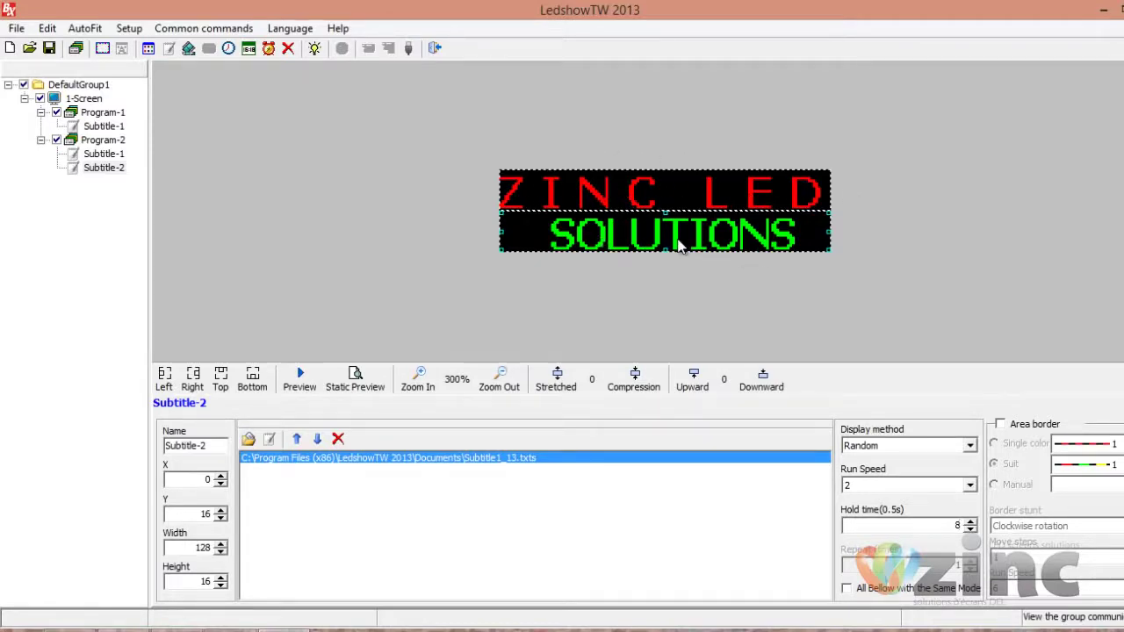
# Step: Add a second subtitle text reading "HELLO" to Program-2's Subtitle-1
pyautogui.click(106, 154)
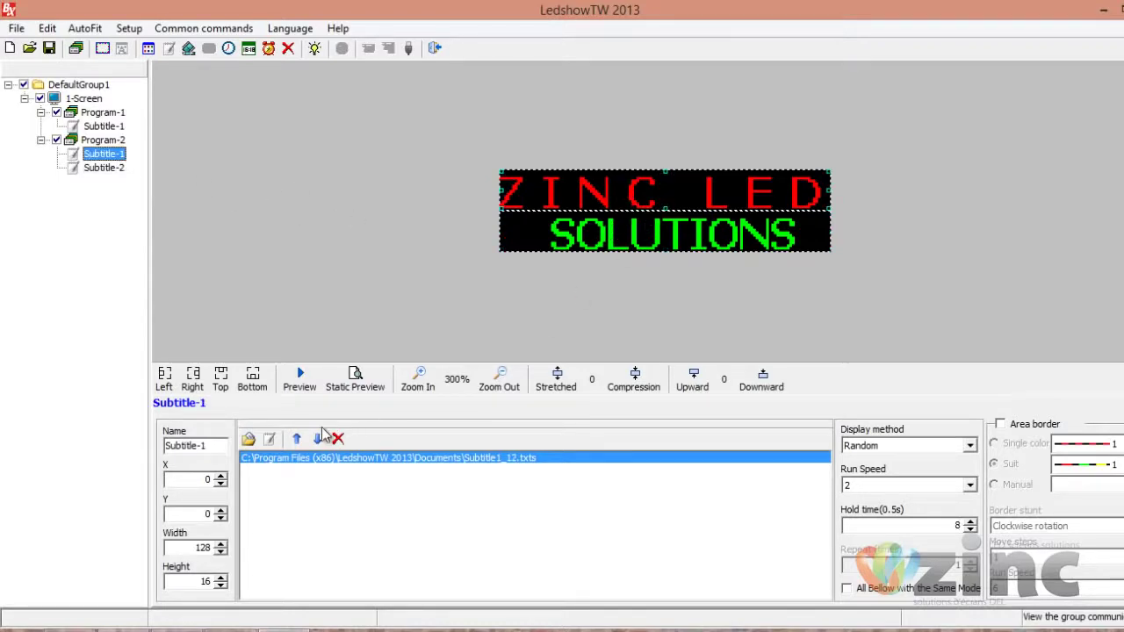
pyautogui.click(269, 438)
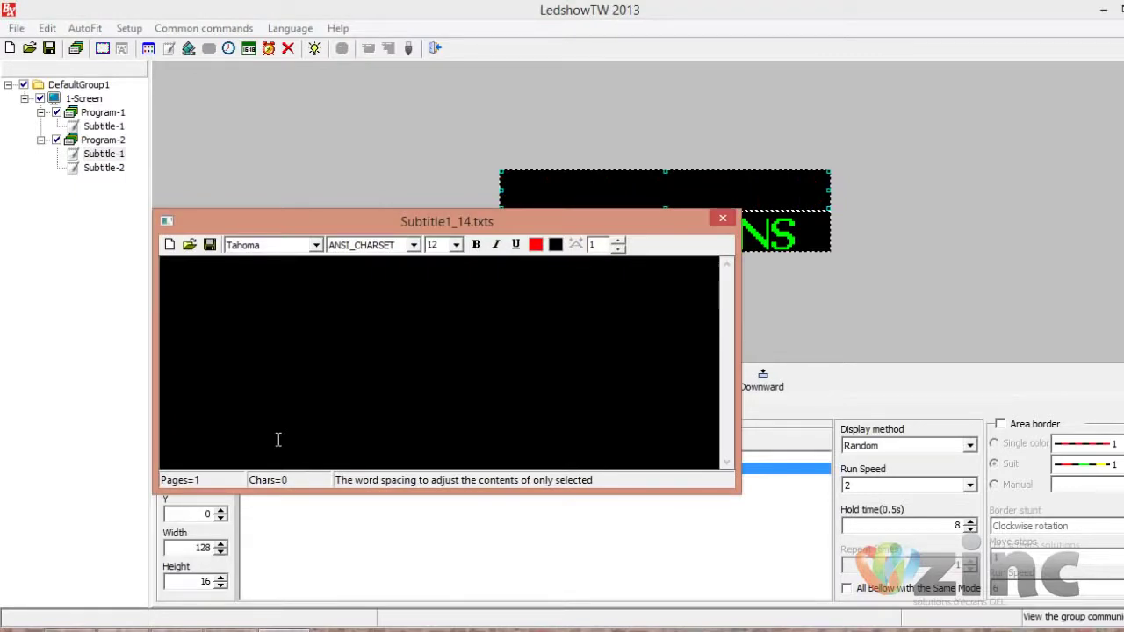
pyautogui.write('HELLO')
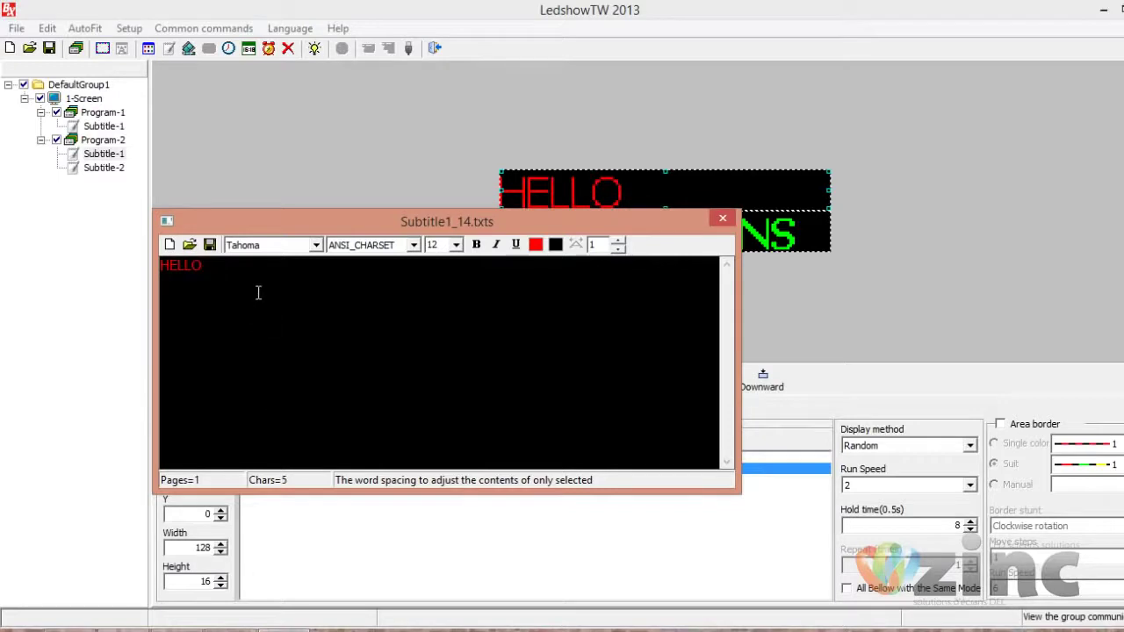
# Step: Make the "HELLO" text bold, centre it with eight leading spaces, and close its editor
pyautogui.moveTo(258, 292); pyautogui.dragTo(66, 271)
pyautogui.click(475, 244)
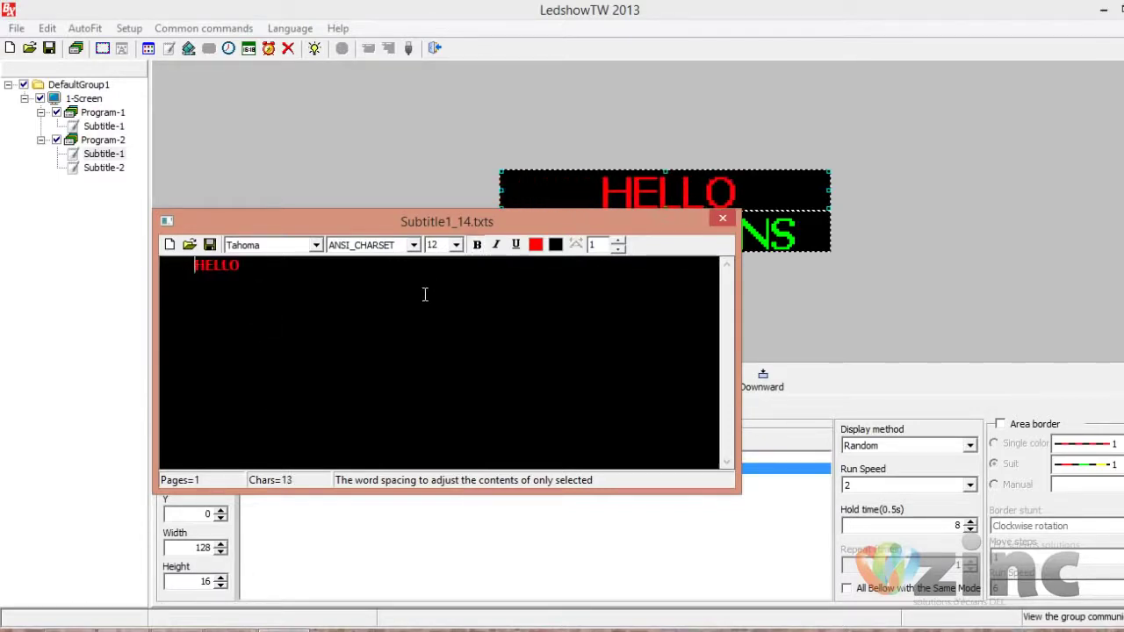
pyautogui.click(721, 220)
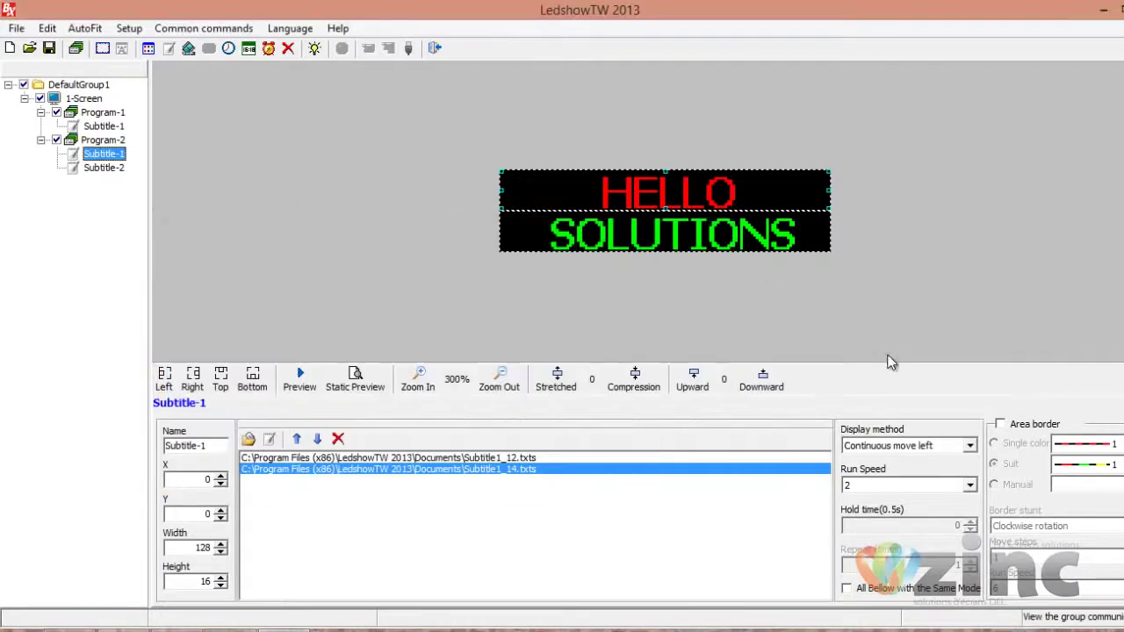
# Step: Set the display method of Program-2's "HELLO" subtitle to Random and edit its hold time
pyautogui.click(930, 446)
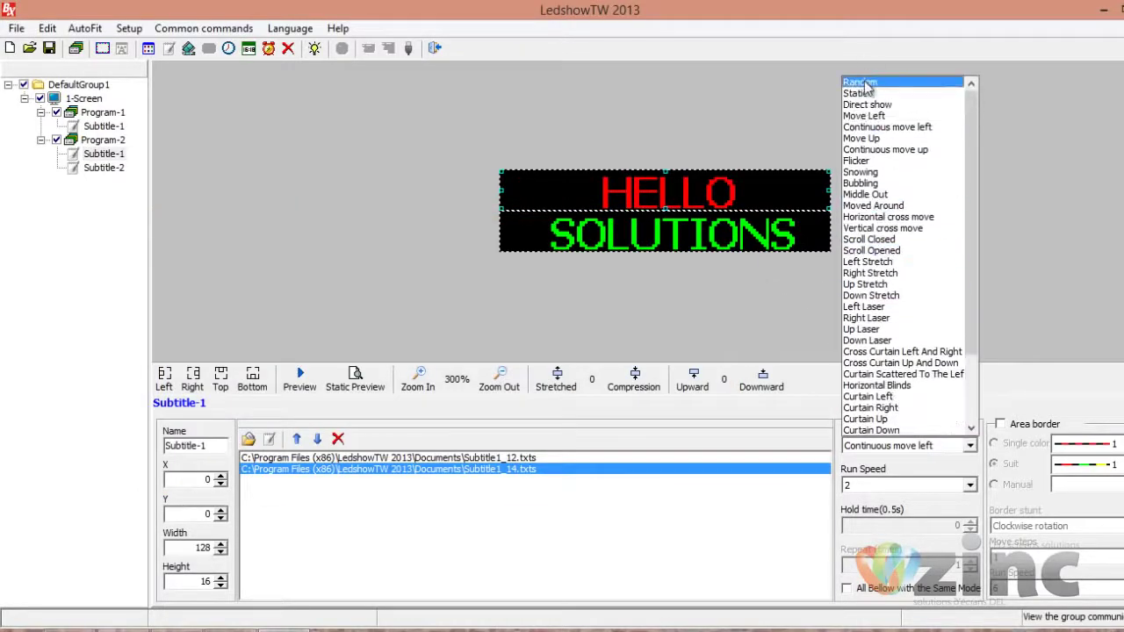
pyautogui.click(868, 82)
pyautogui.doubleClick(957, 524)
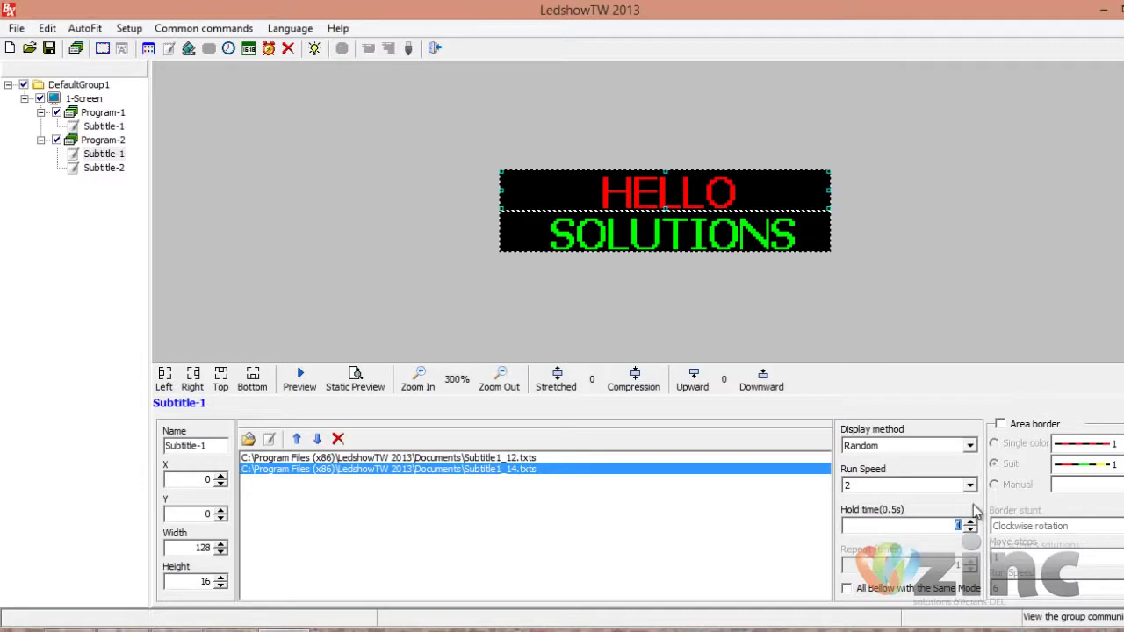
# Step: Add a second subtitle text reading "HEY" to Program-2's Subtitle-2
pyautogui.click(104, 167)
pyautogui.click(270, 439)
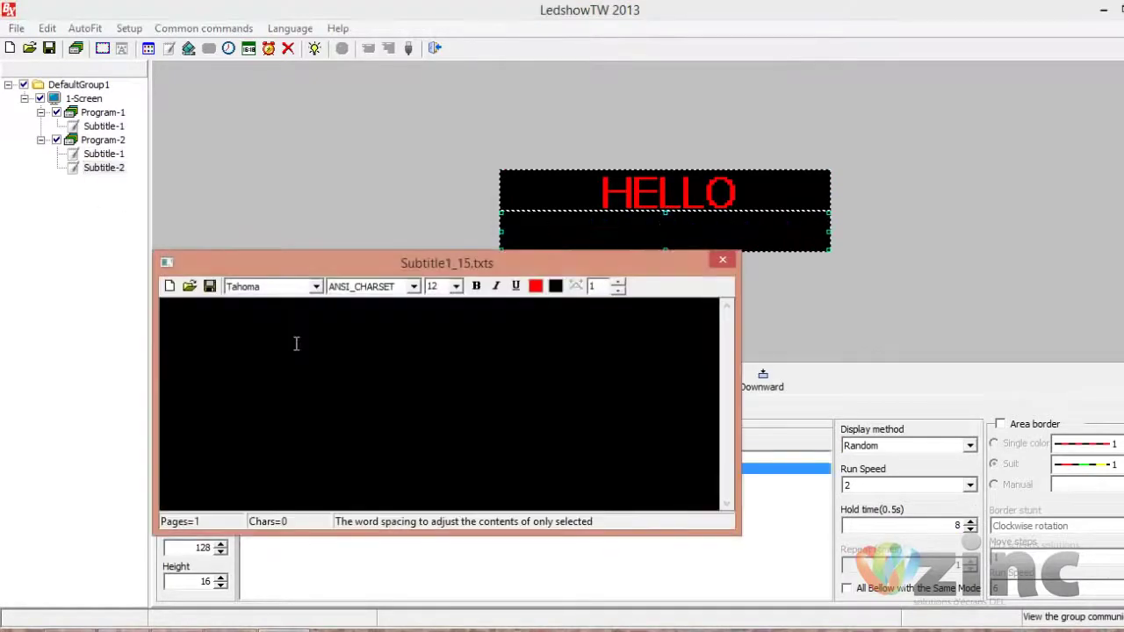
pyautogui.write('HEY')
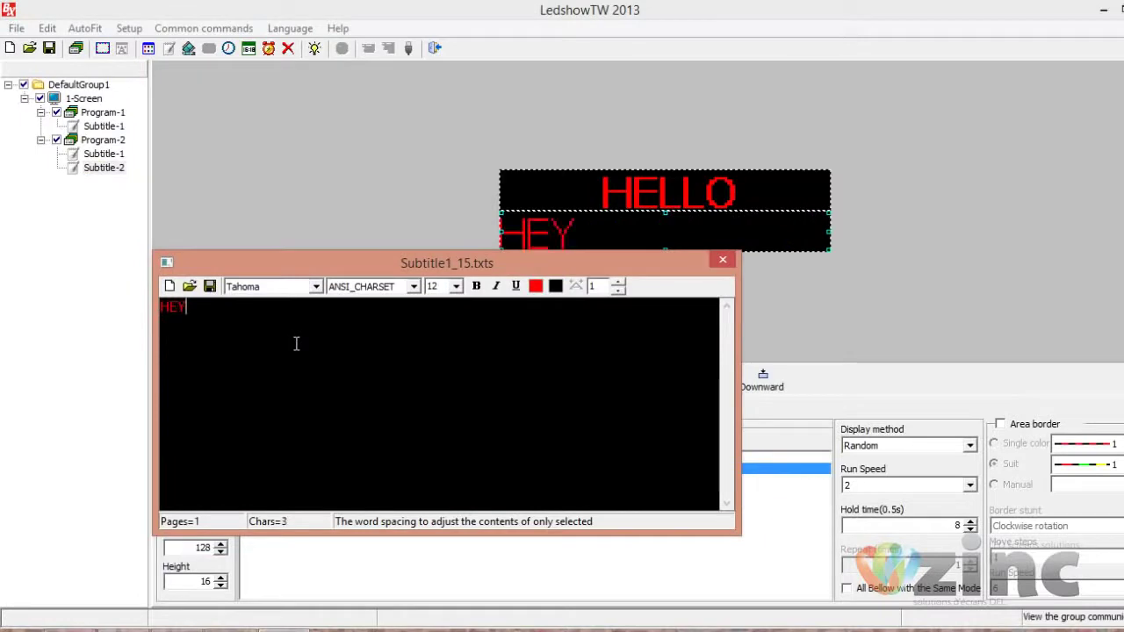
# Step: Make the "HEY" text bold and green, centre it with nine leading spaces, and close its editor
pyautogui.hotkey('ctrl', 'a')
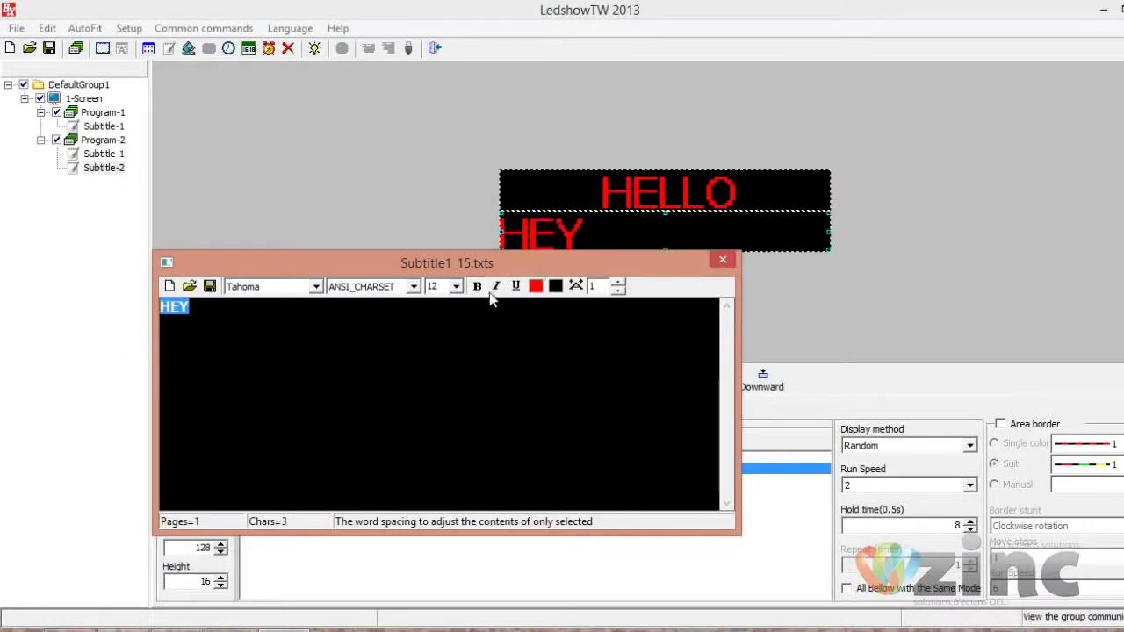
pyautogui.click(535, 286)
pyautogui.click(567, 313)
pyautogui.press('Home')
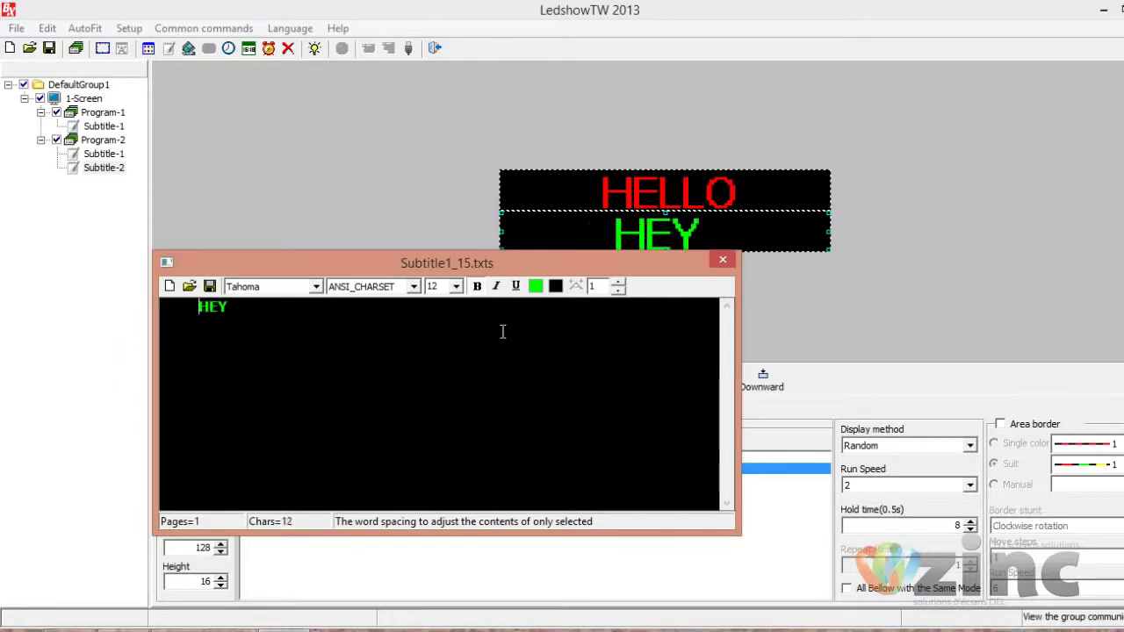
pyautogui.click(722, 260)
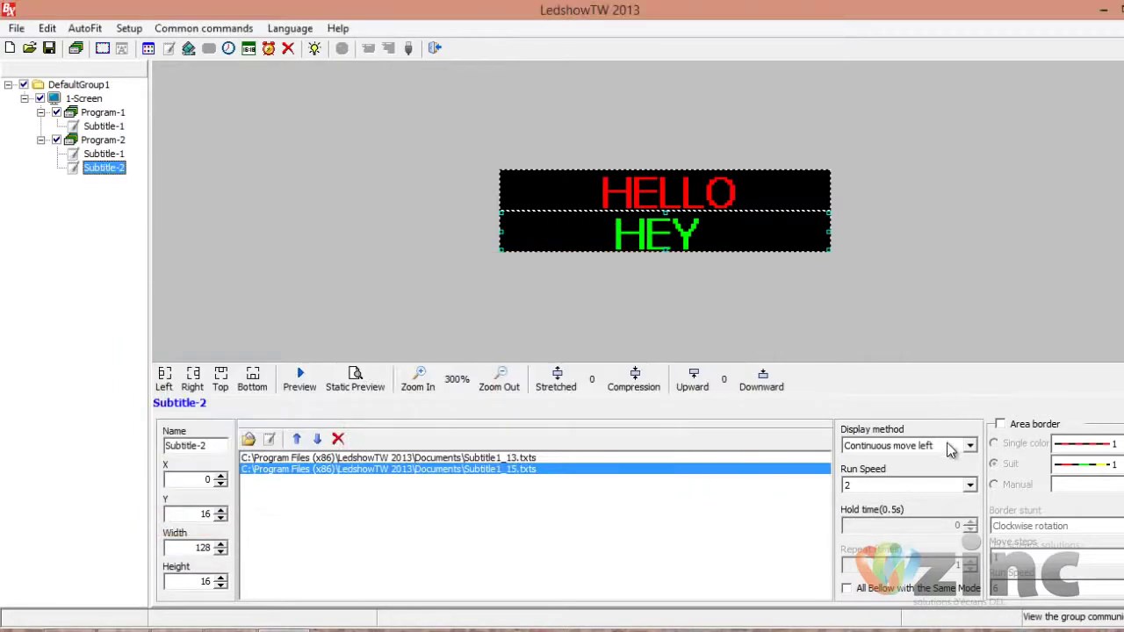
# Step: Set the display method of Program-2's "HEY" subtitle to Random with a hold time of 8
pyautogui.click(969, 446)
pyautogui.scroll(2, 896, 176)
pyautogui.click(897, 81)
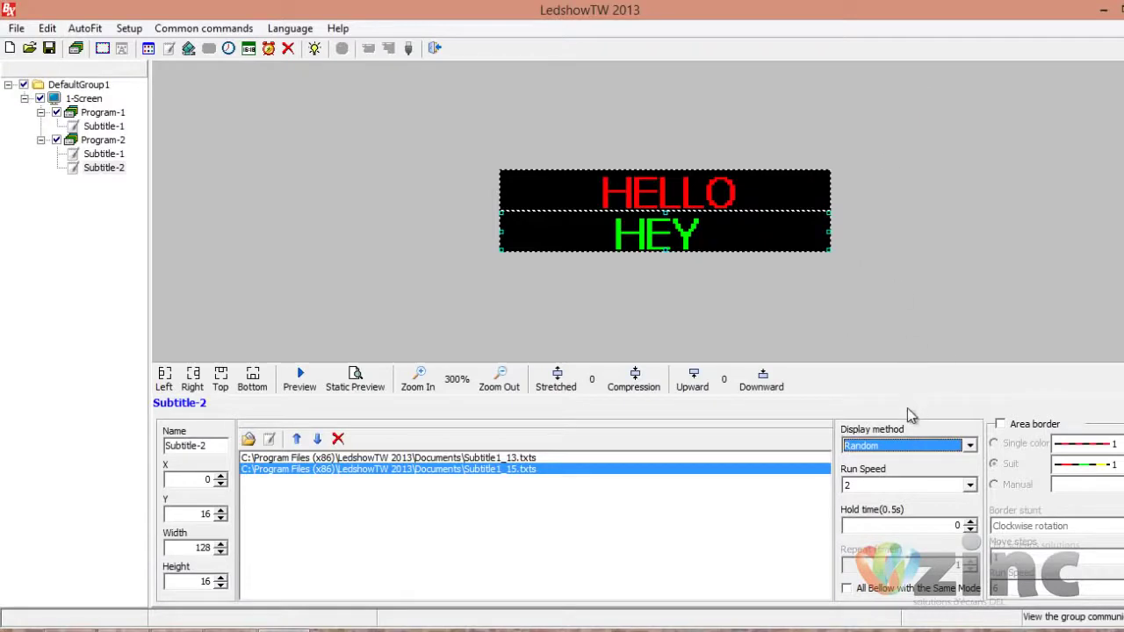
pyautogui.click(957, 525)
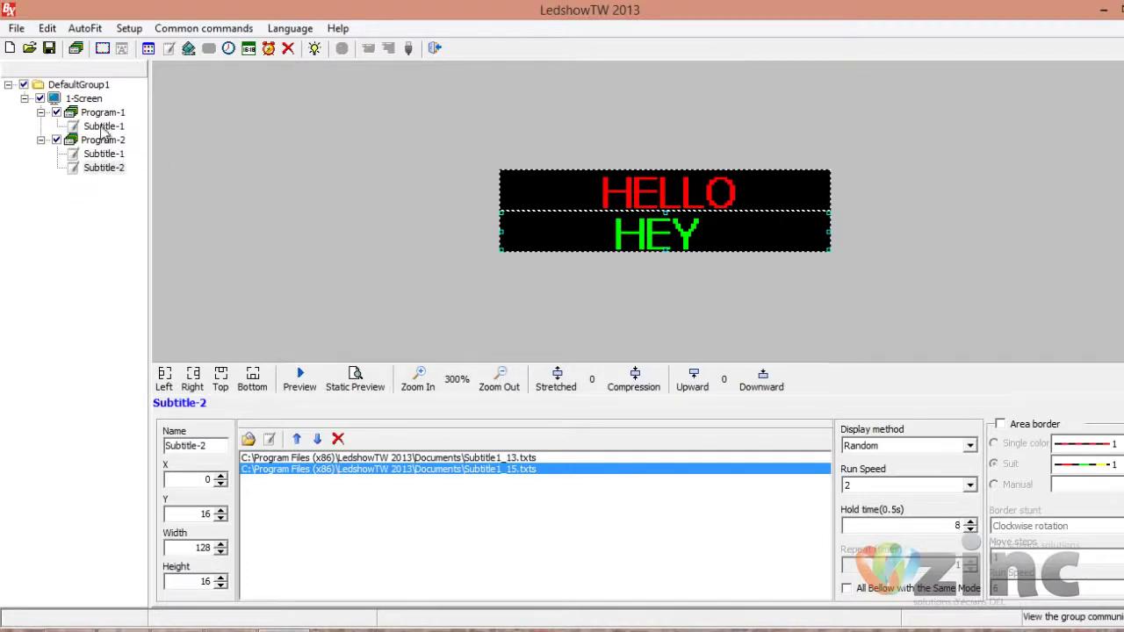
# Step: Play the dynamic preview of the screen's programs starting from Program-2's Subtitle-1, and close the preview
pyautogui.click(104, 154)
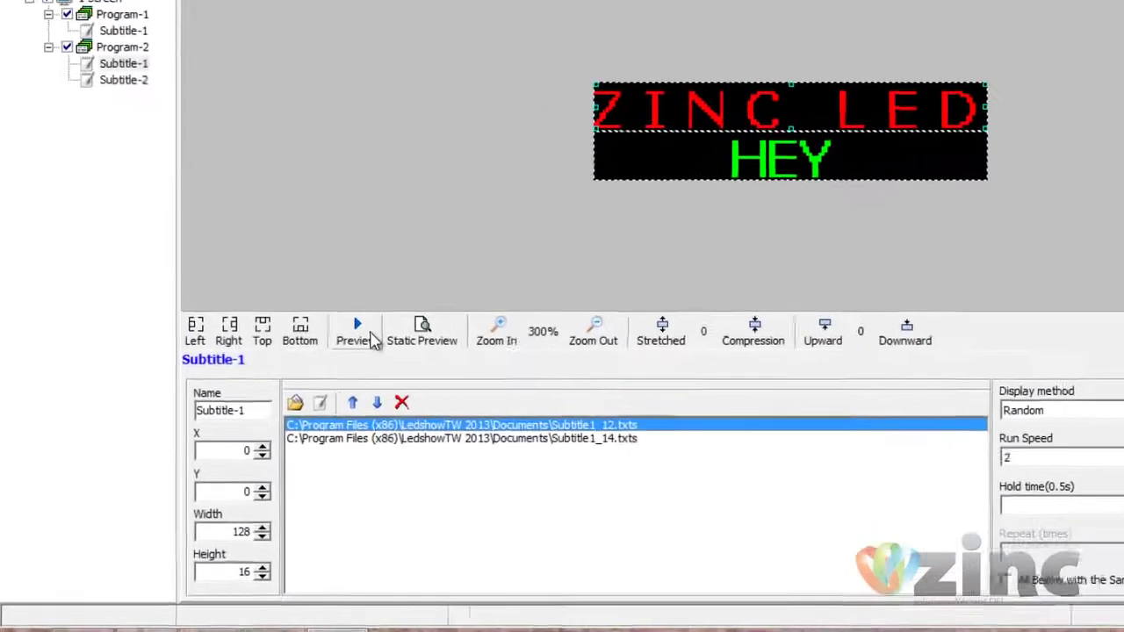
pyautogui.click(362, 338)
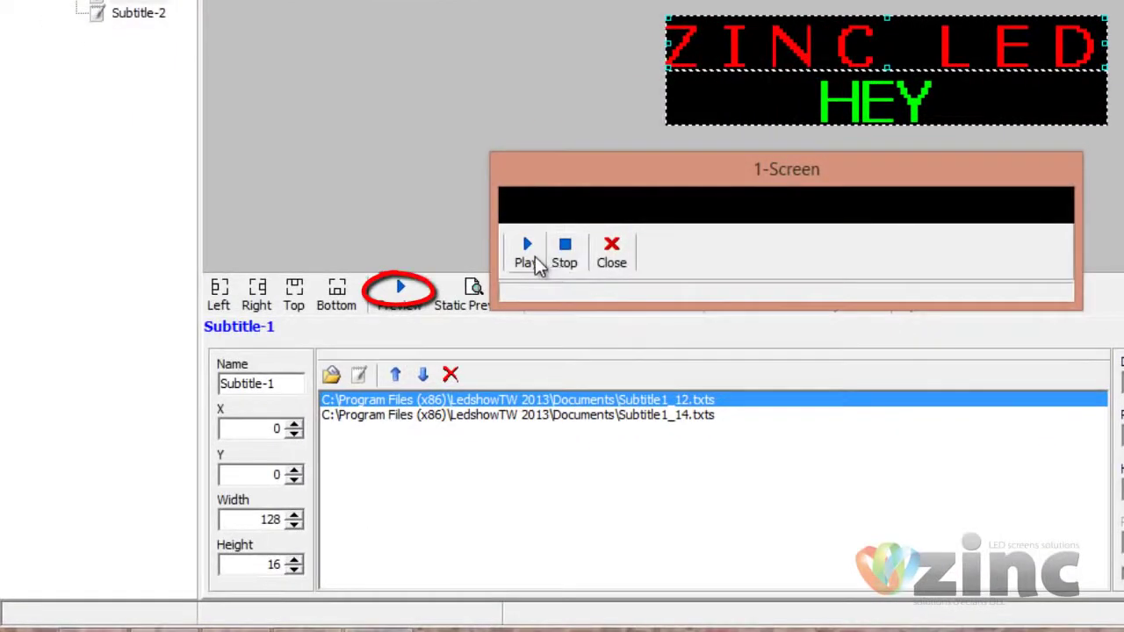
pyautogui.click(530, 255)
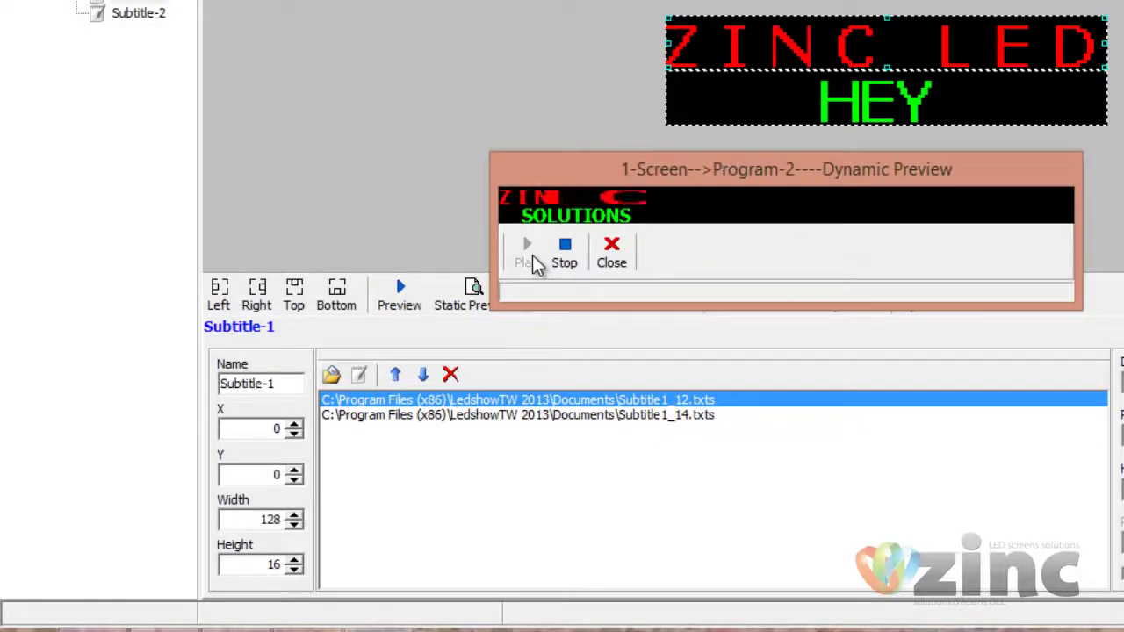
pyautogui.click(610, 253)
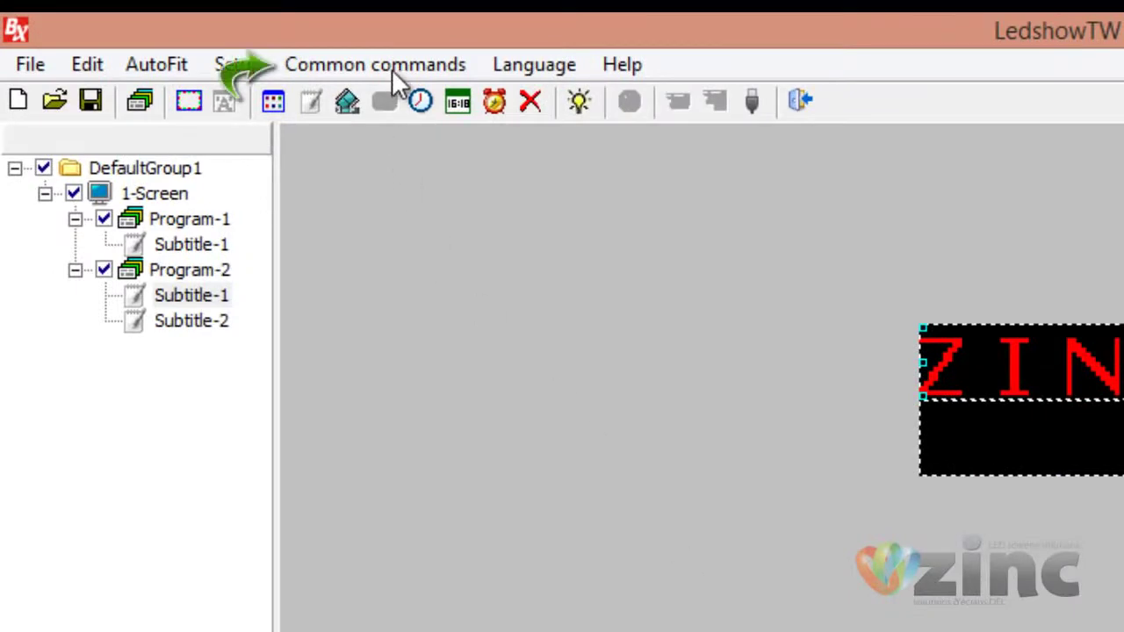
# Step: Enable the screen's on/off timer with turn-on at 7:00 and turn-off at 20:00, and save the timer setting
pyautogui.click(392, 68)
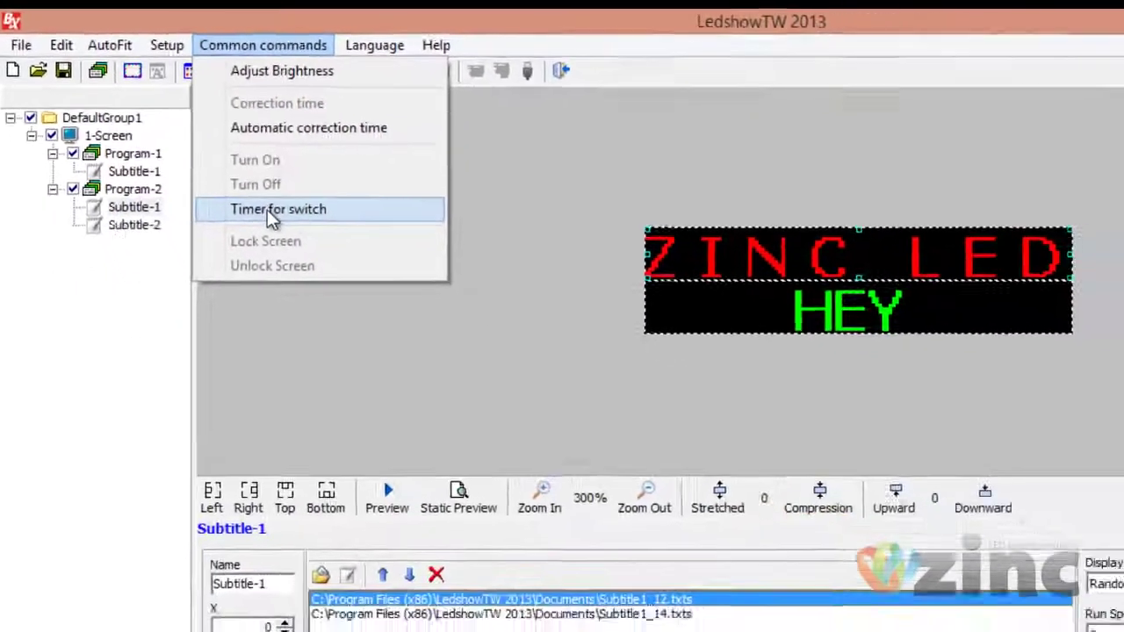
pyautogui.click(267, 209)
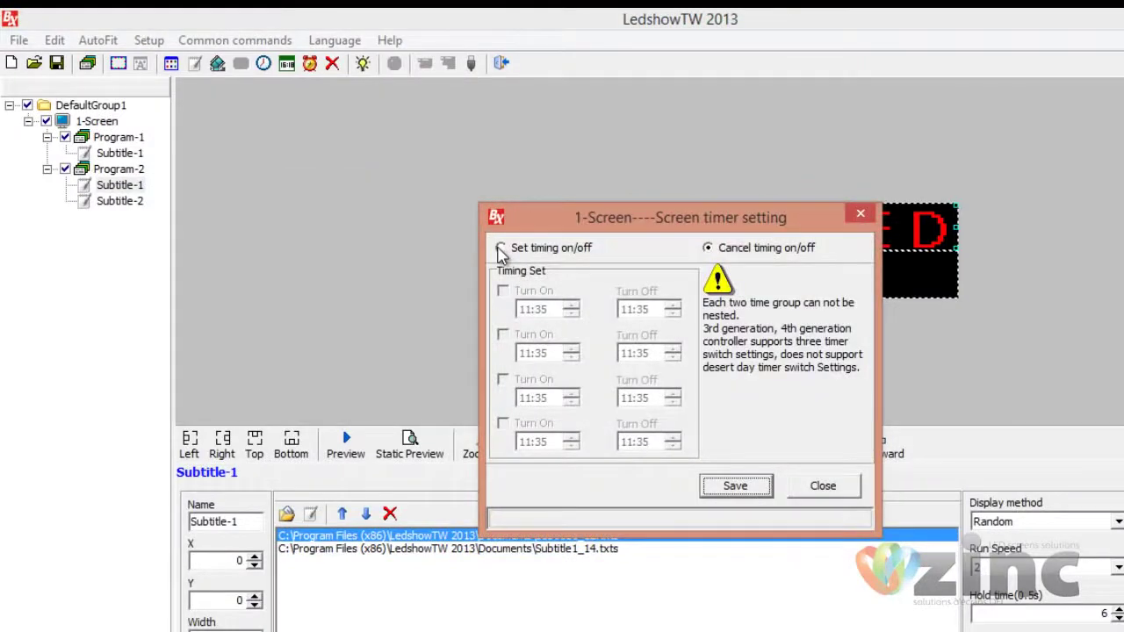
pyautogui.click(500, 248)
pyautogui.click(503, 290)
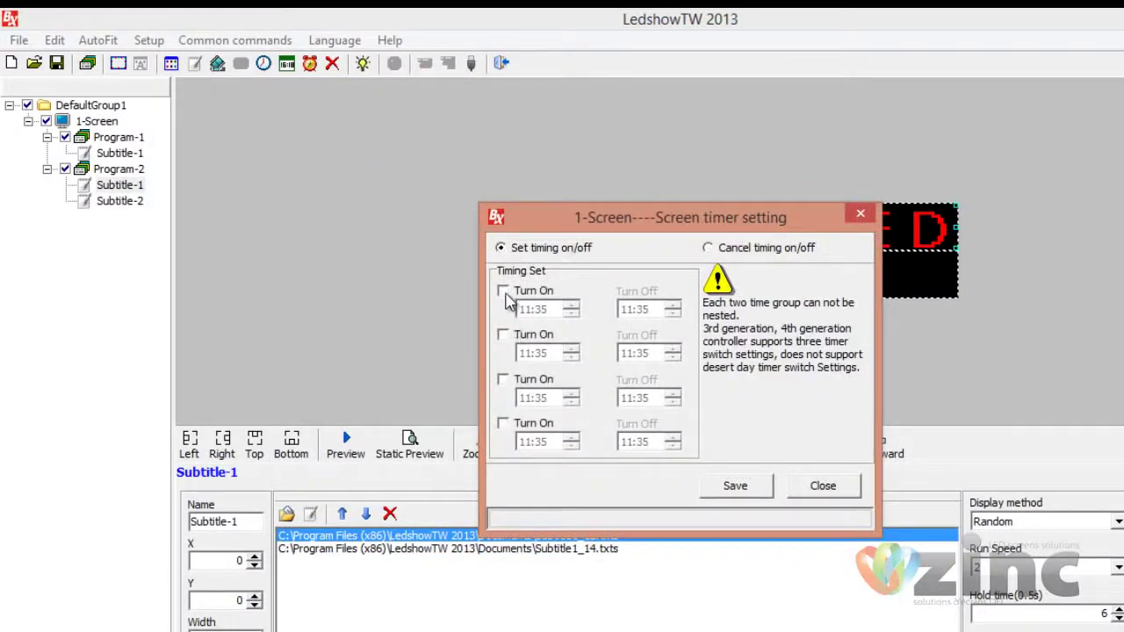
pyautogui.click(527, 310)
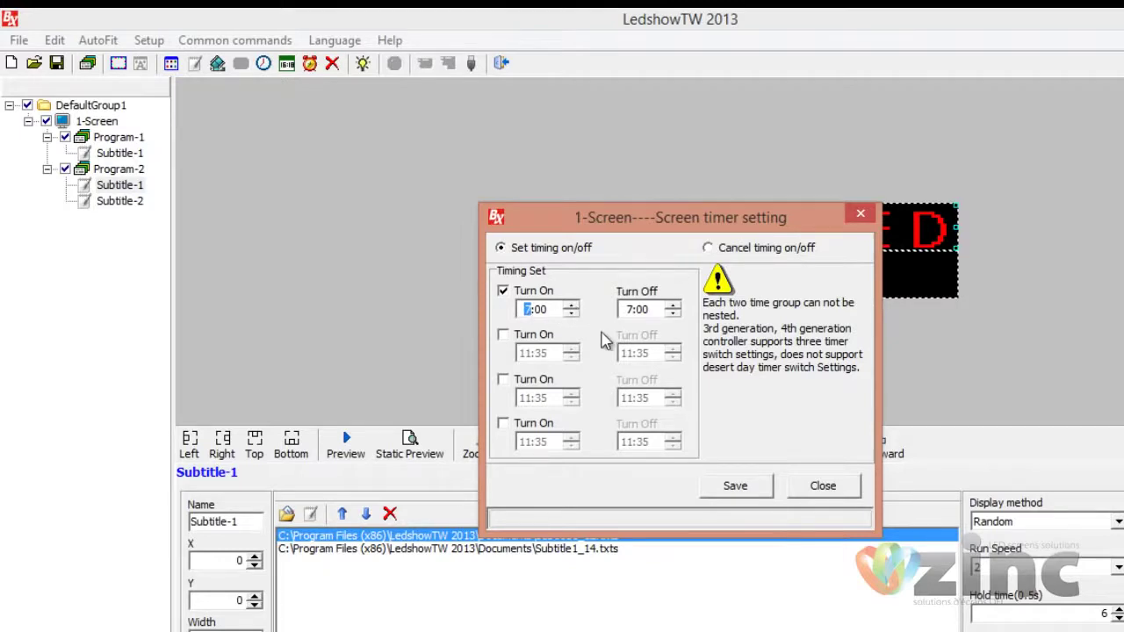
pyautogui.click(633, 310)
pyautogui.write('20')
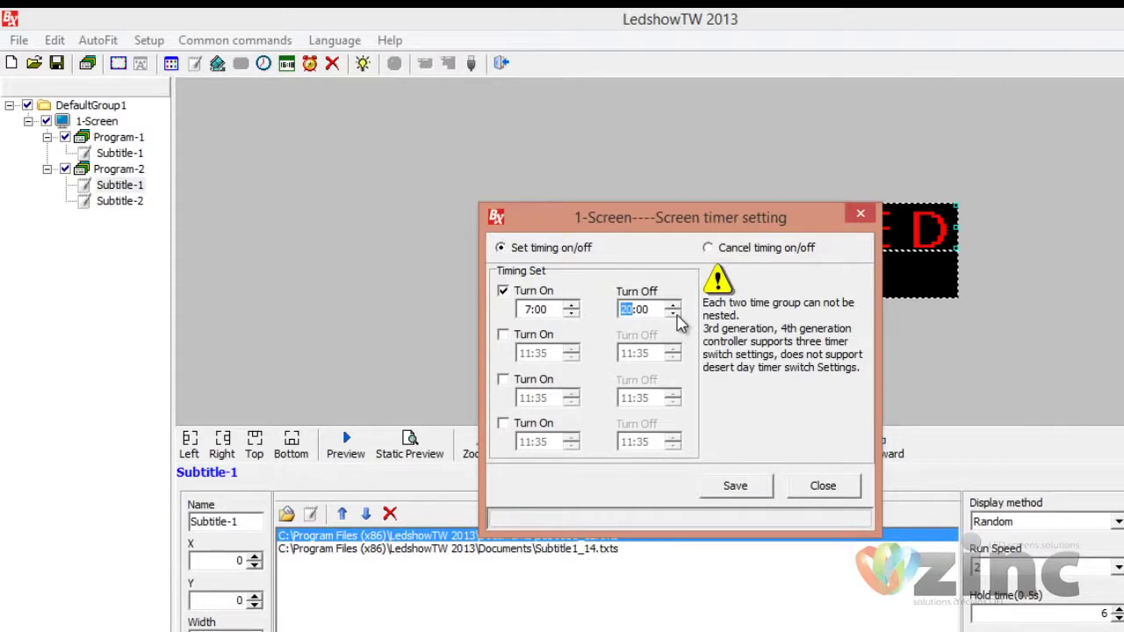
pyautogui.click(746, 492)
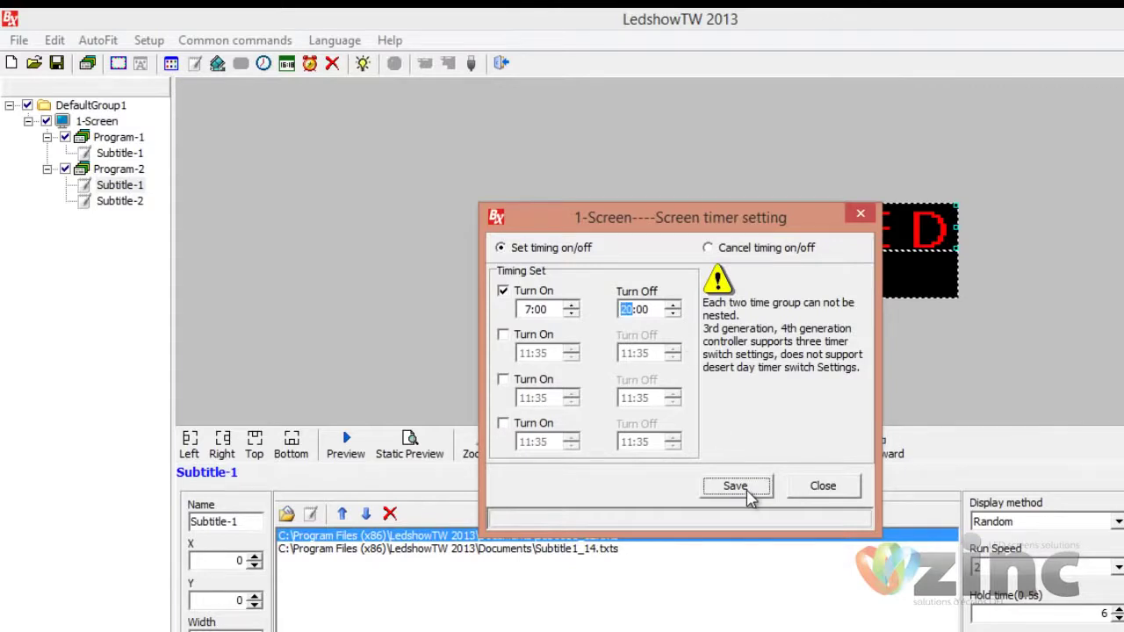
pyautogui.click(832, 493)
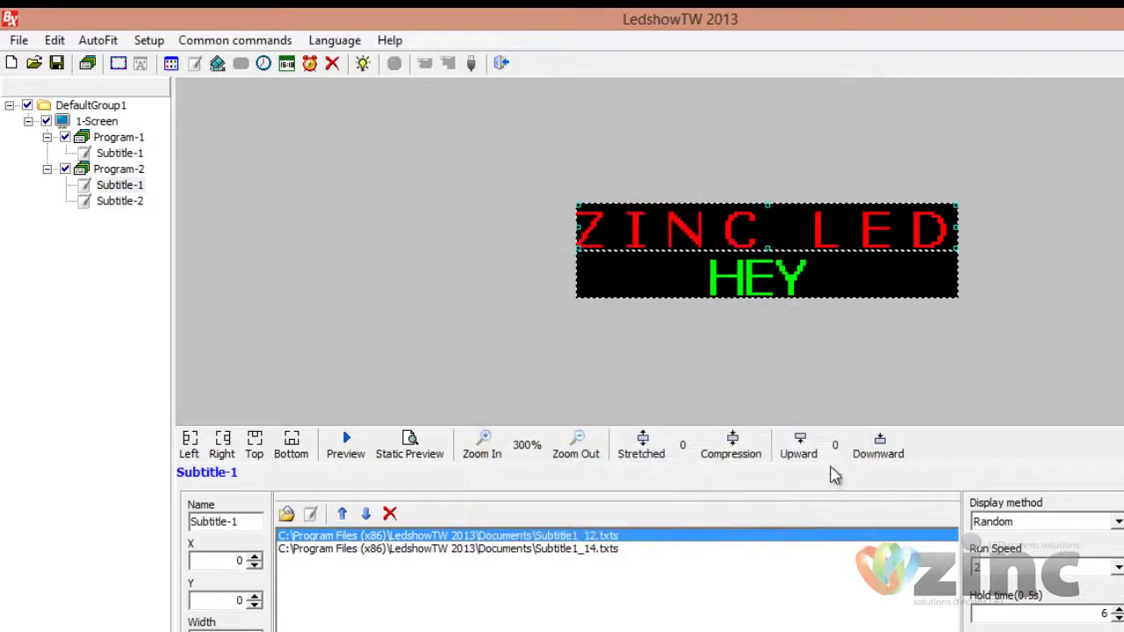
# Step: Save the screen configuration to the USB disk E:\(ZINC)[FAT32] with time correction enabled, overwriting the existing program
pyautogui.press('Down')
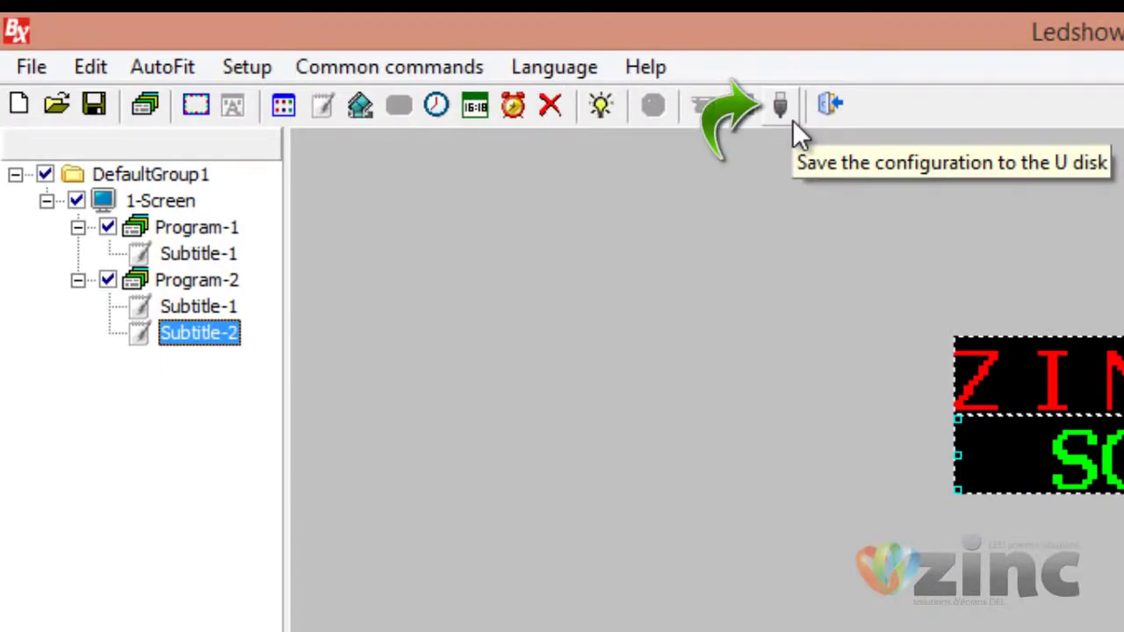
pyautogui.click(790, 118)
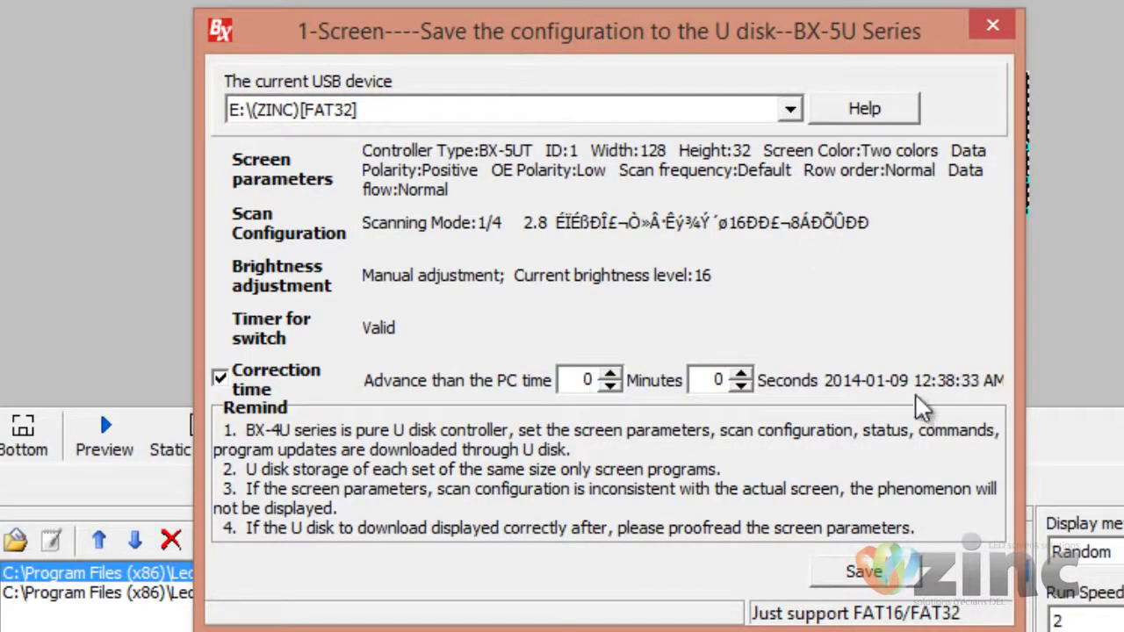
pyautogui.click(864, 564)
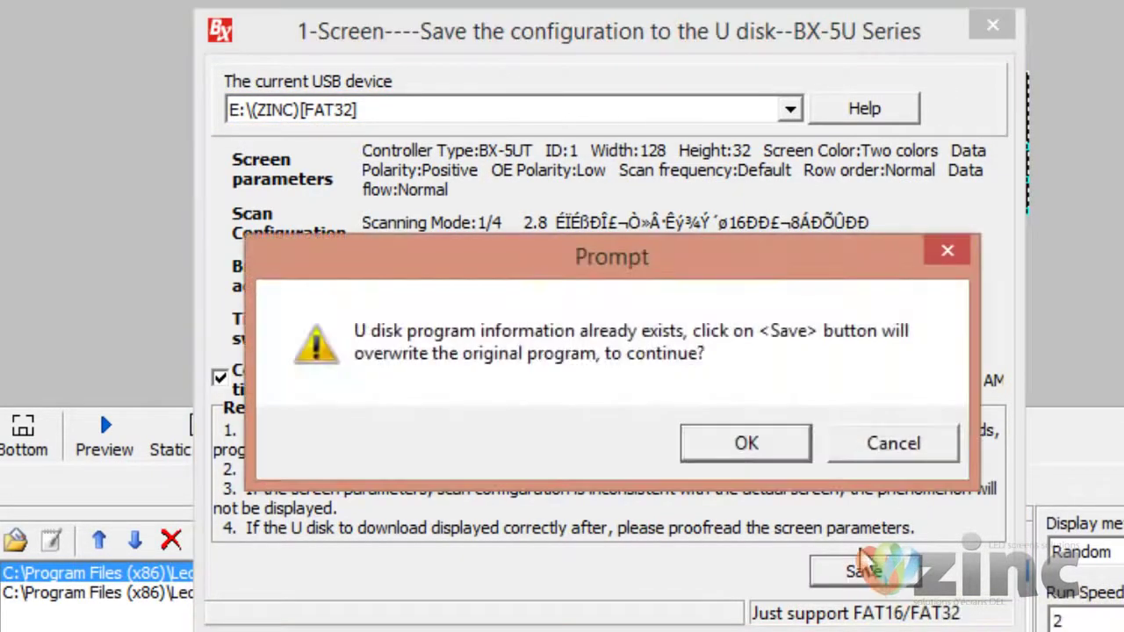
pyautogui.click(720, 452)
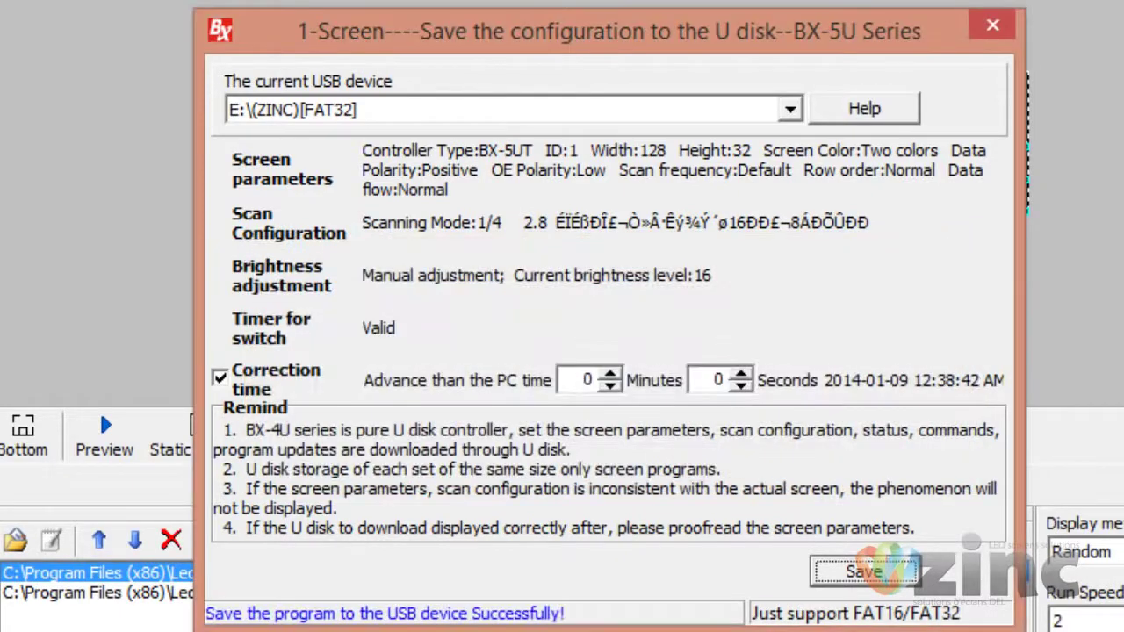